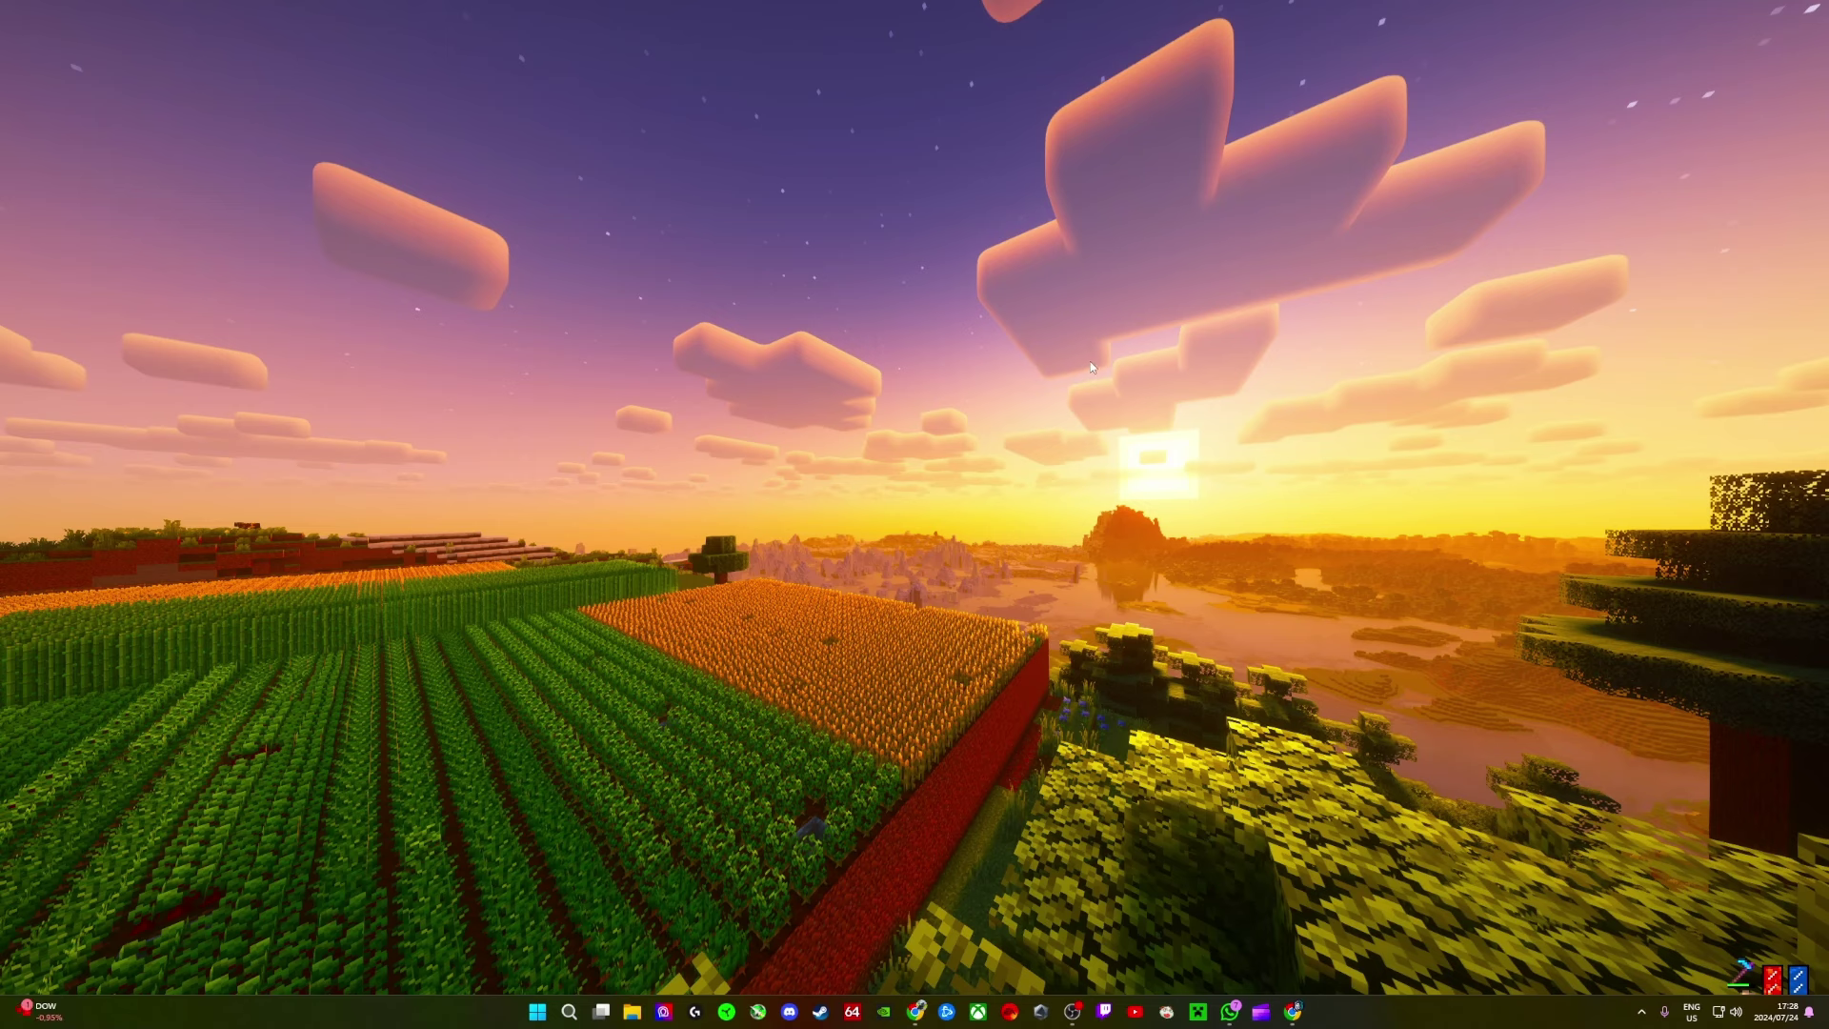
Step: Open the Control Panel with the Run command "control panel"
key("super+r")
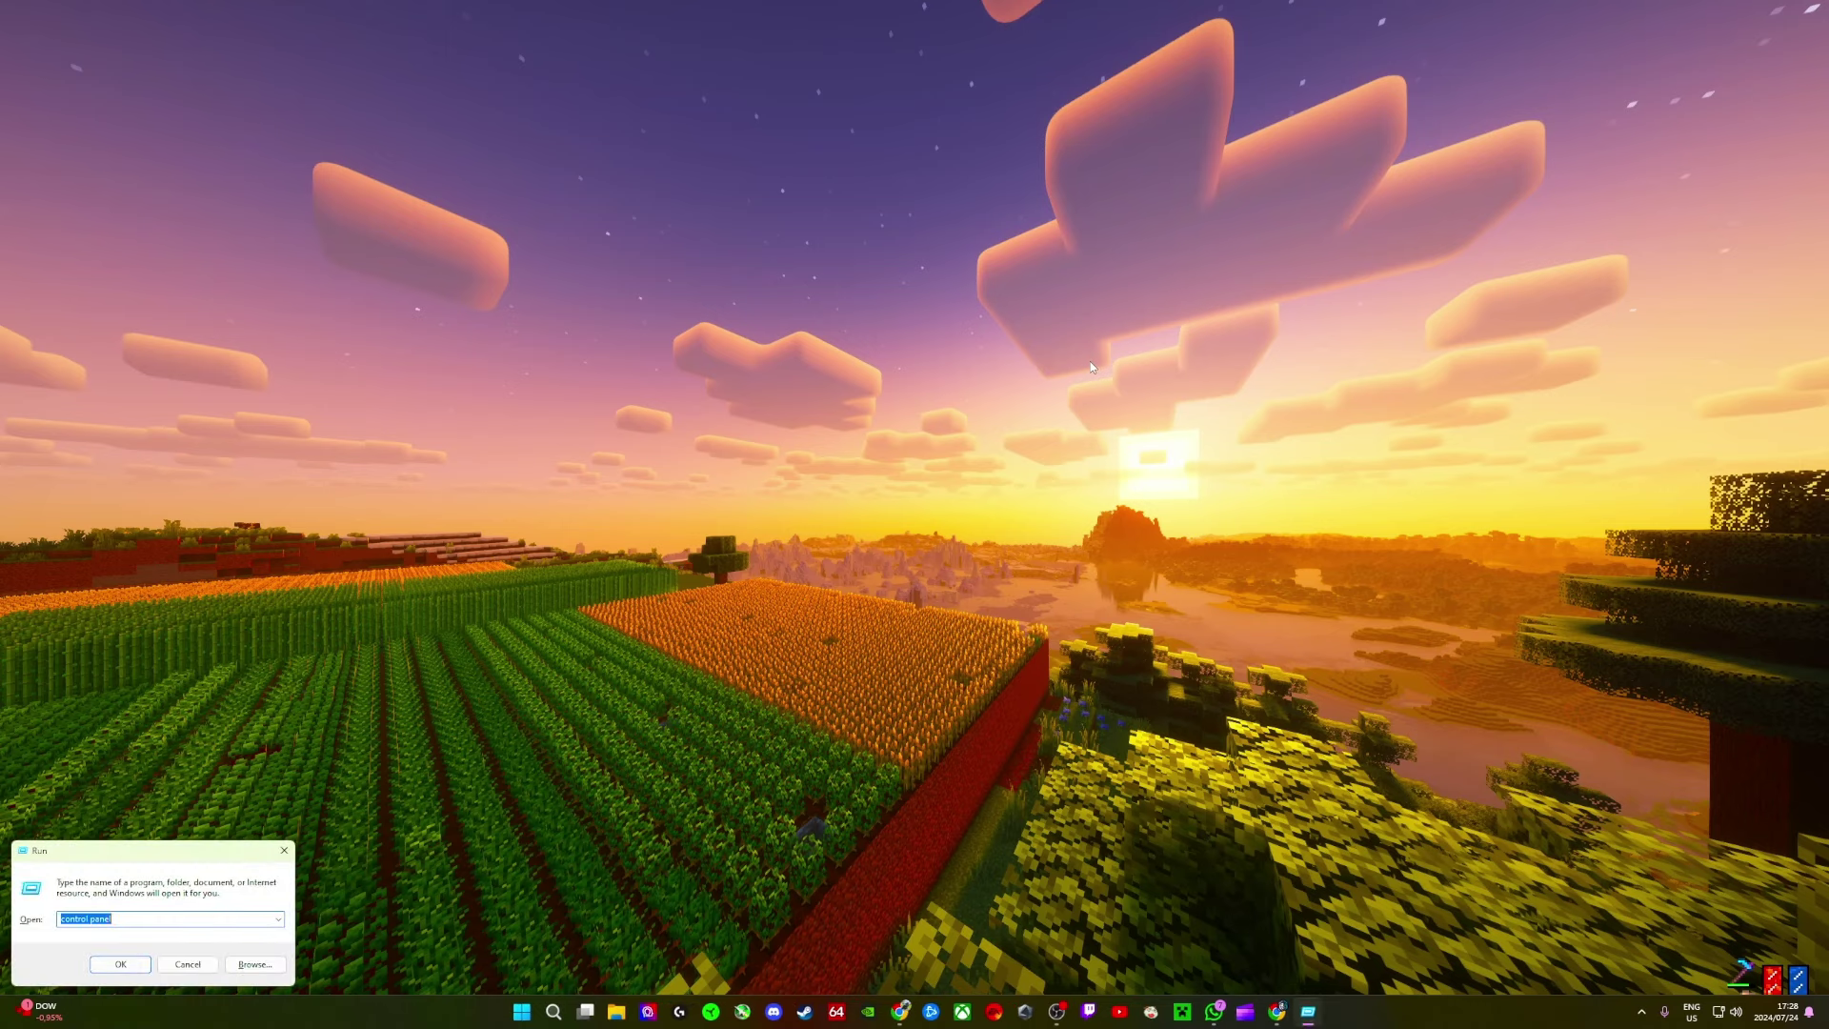
left_click(551, 1011)
left_click(550, 1011)
left_click(123, 921)
left_click(120, 963)
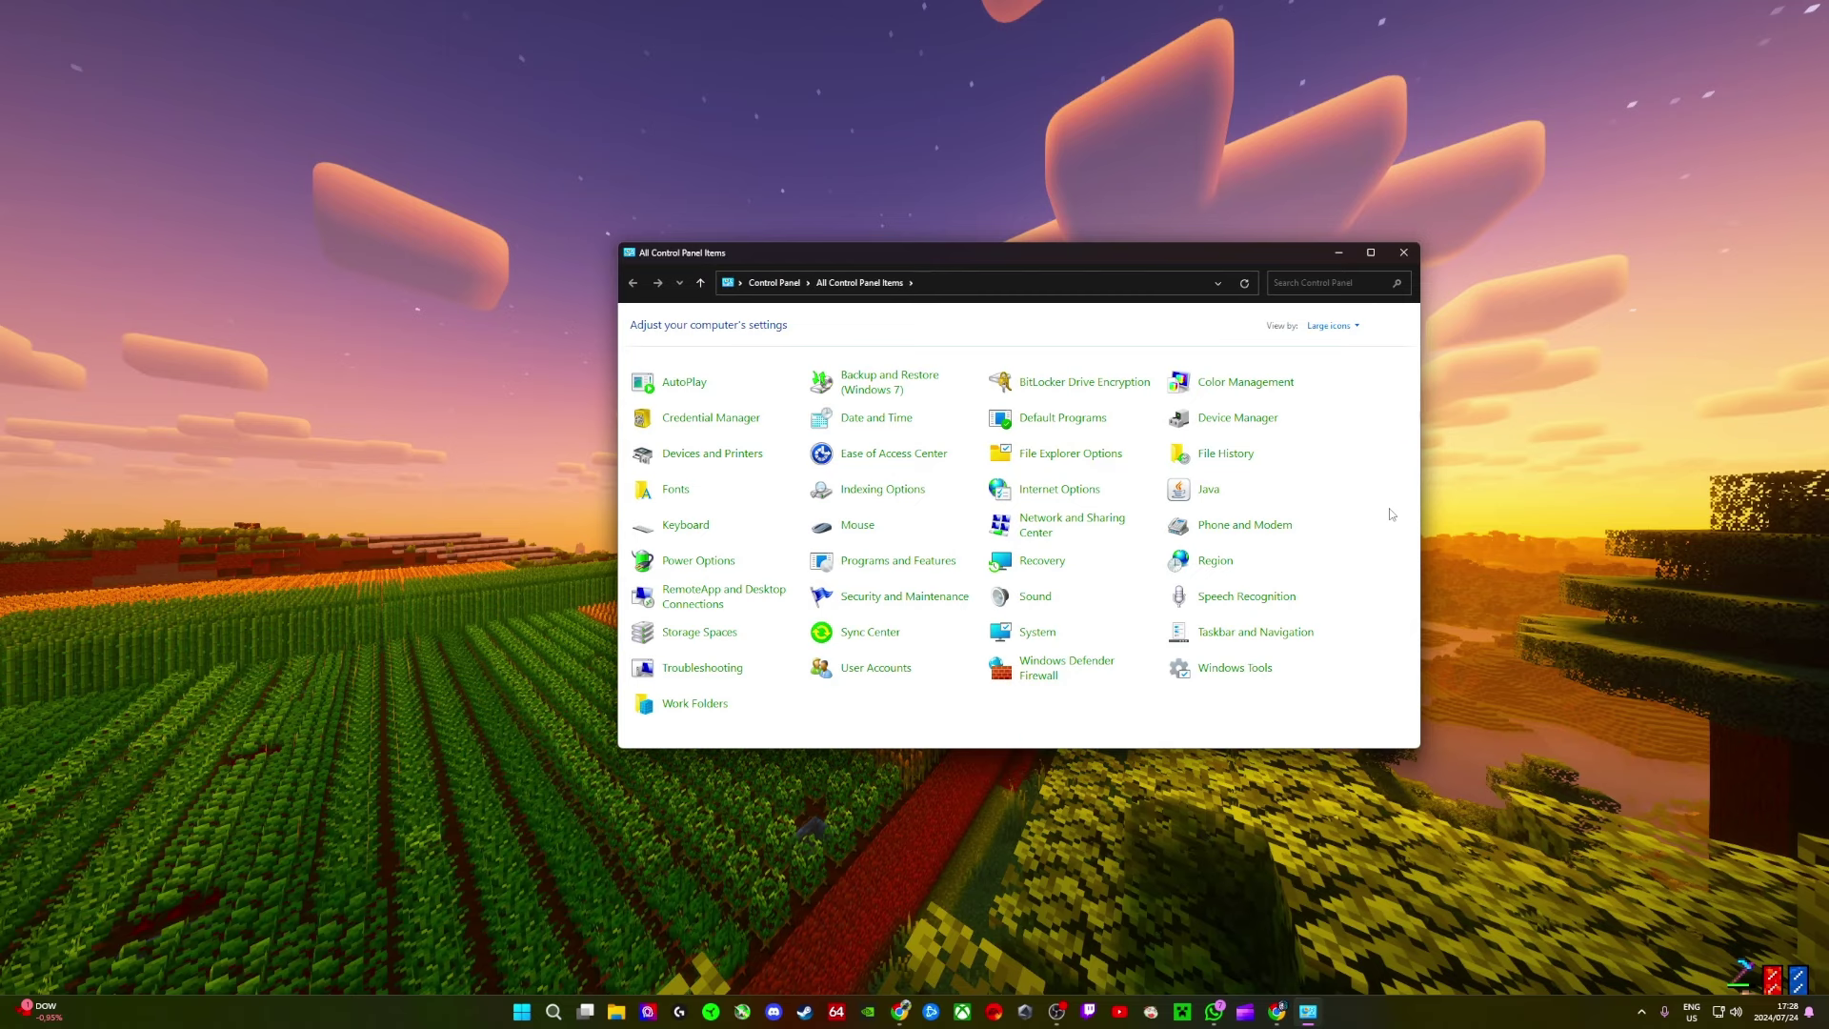
Step: Check the Hyper-V entry in the Windows features list under Programs and Features, accept the list and close the window
left_click(898, 560)
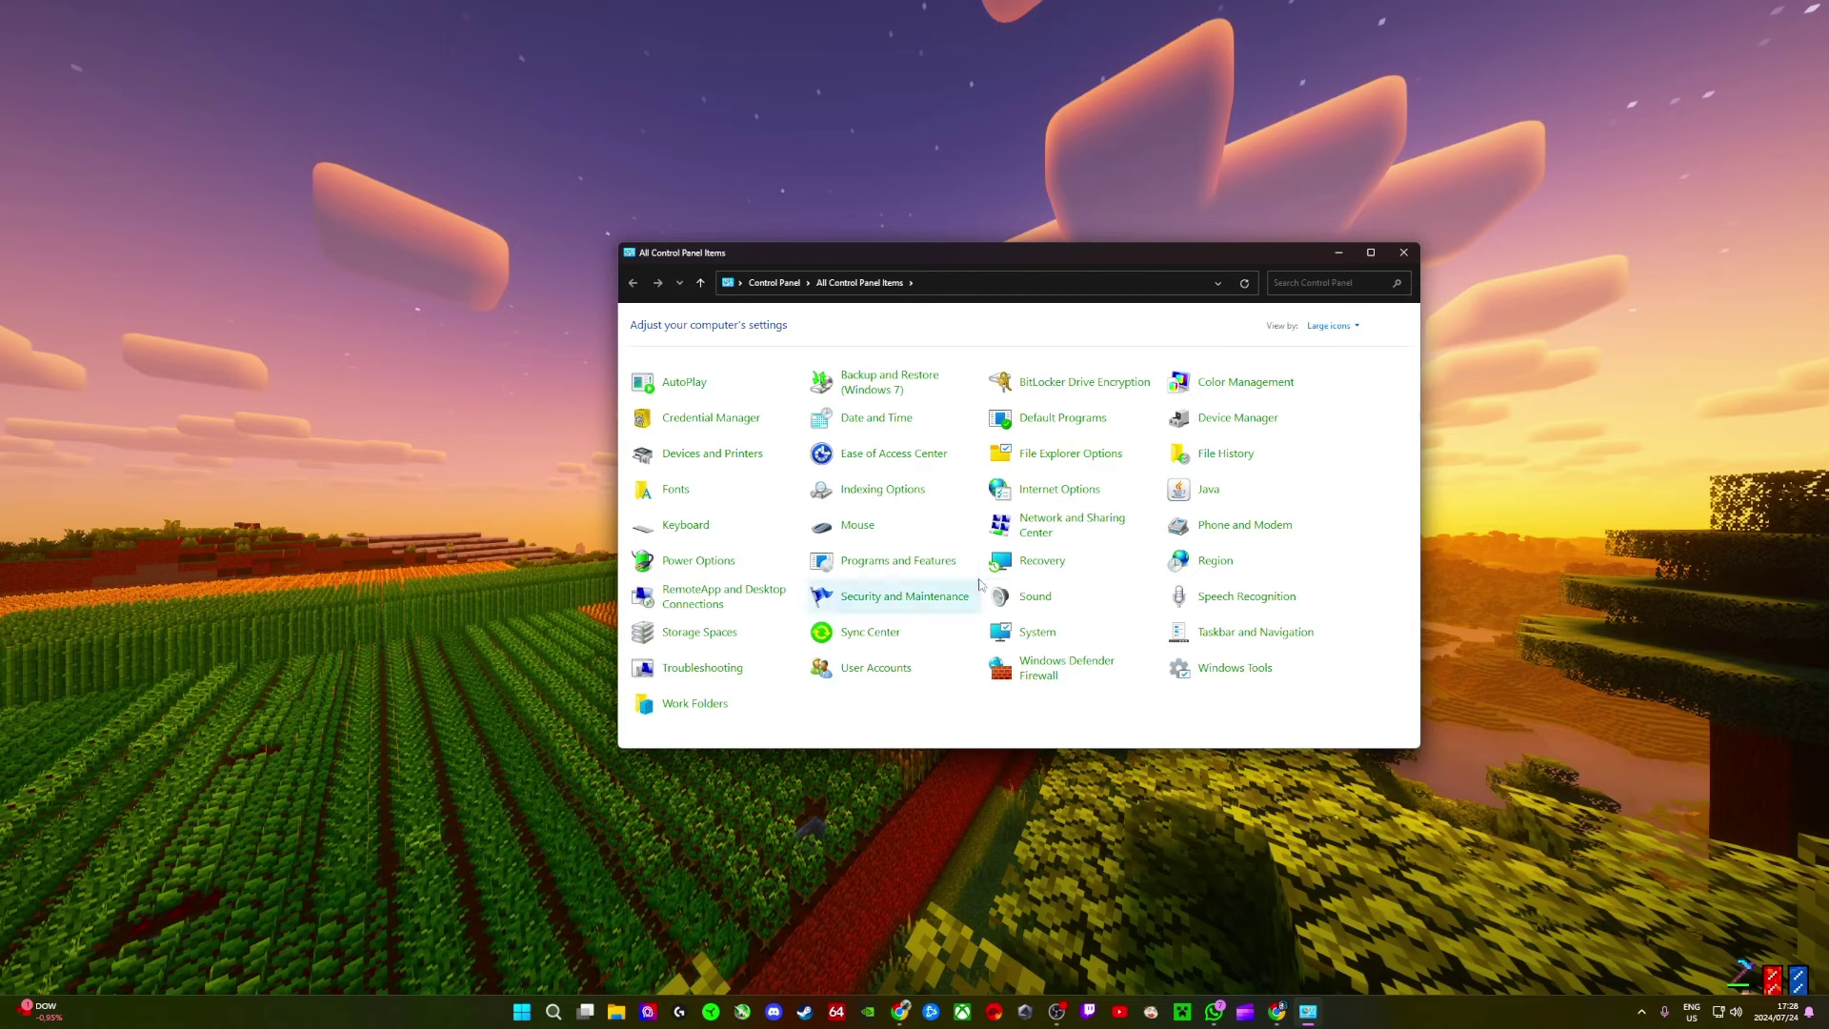
left_click_drag(950, 263, 886, 237)
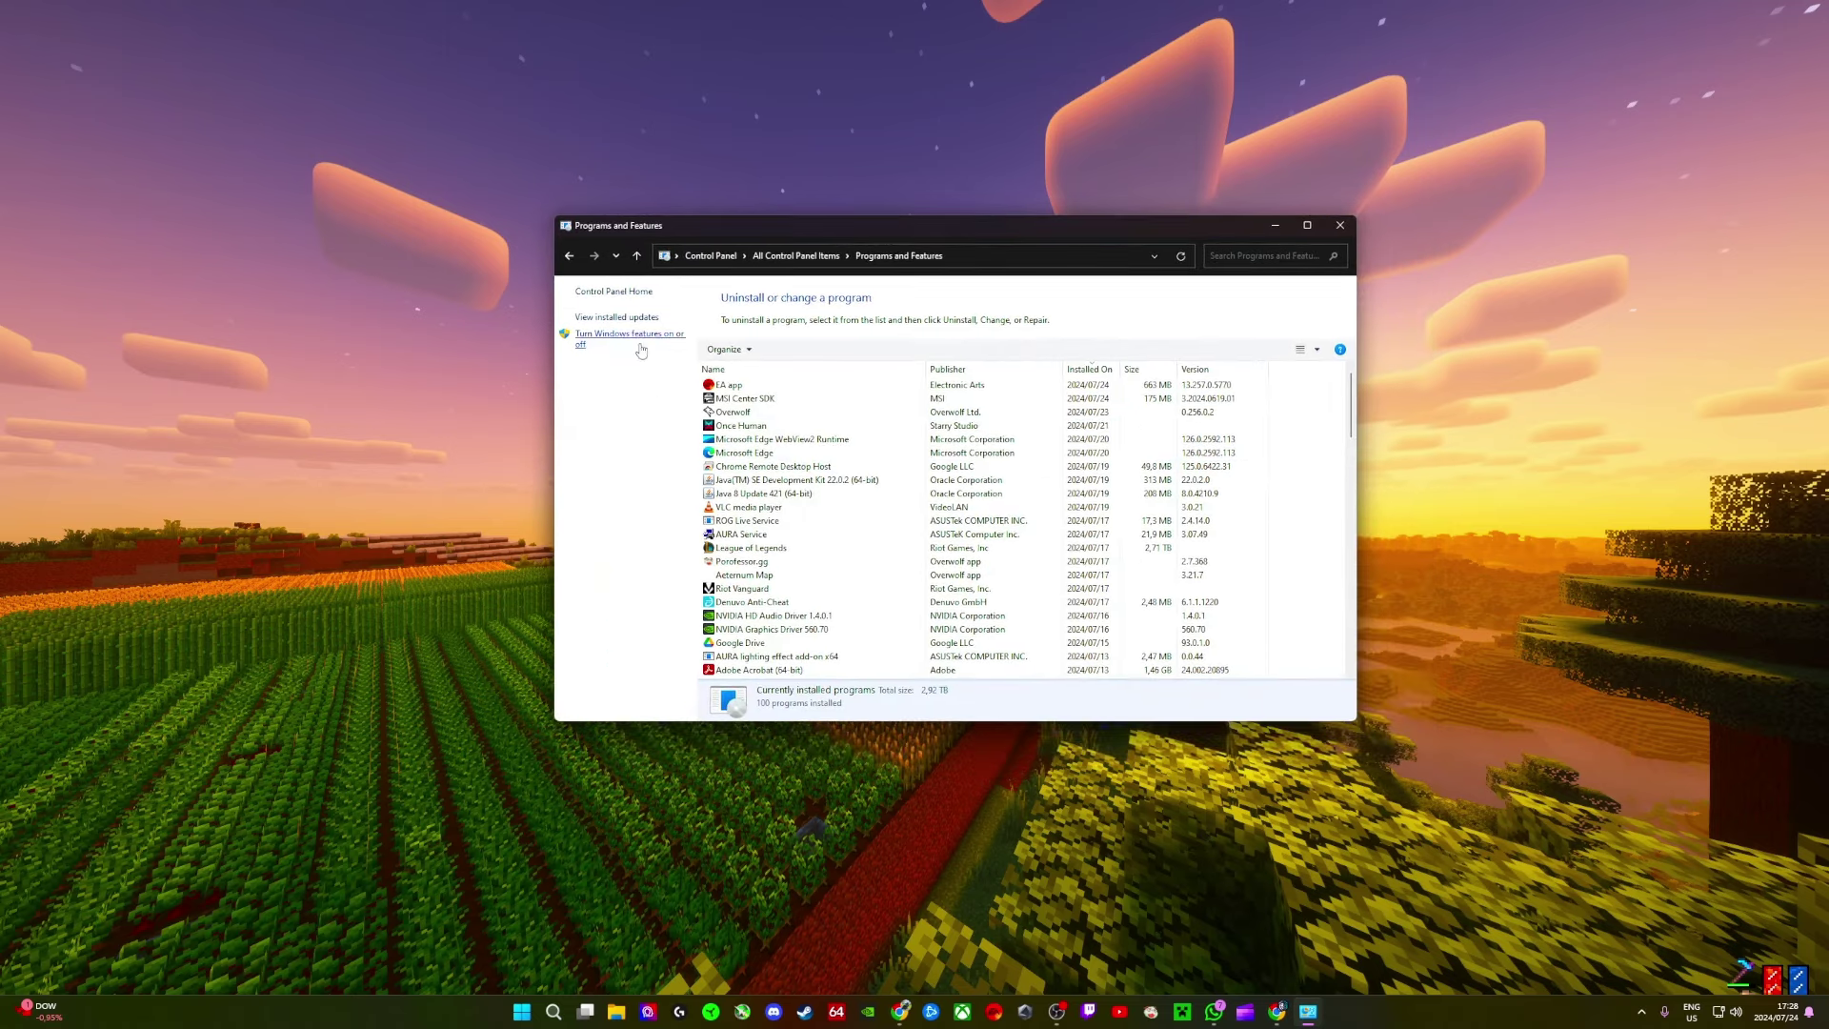
left_click(591, 345)
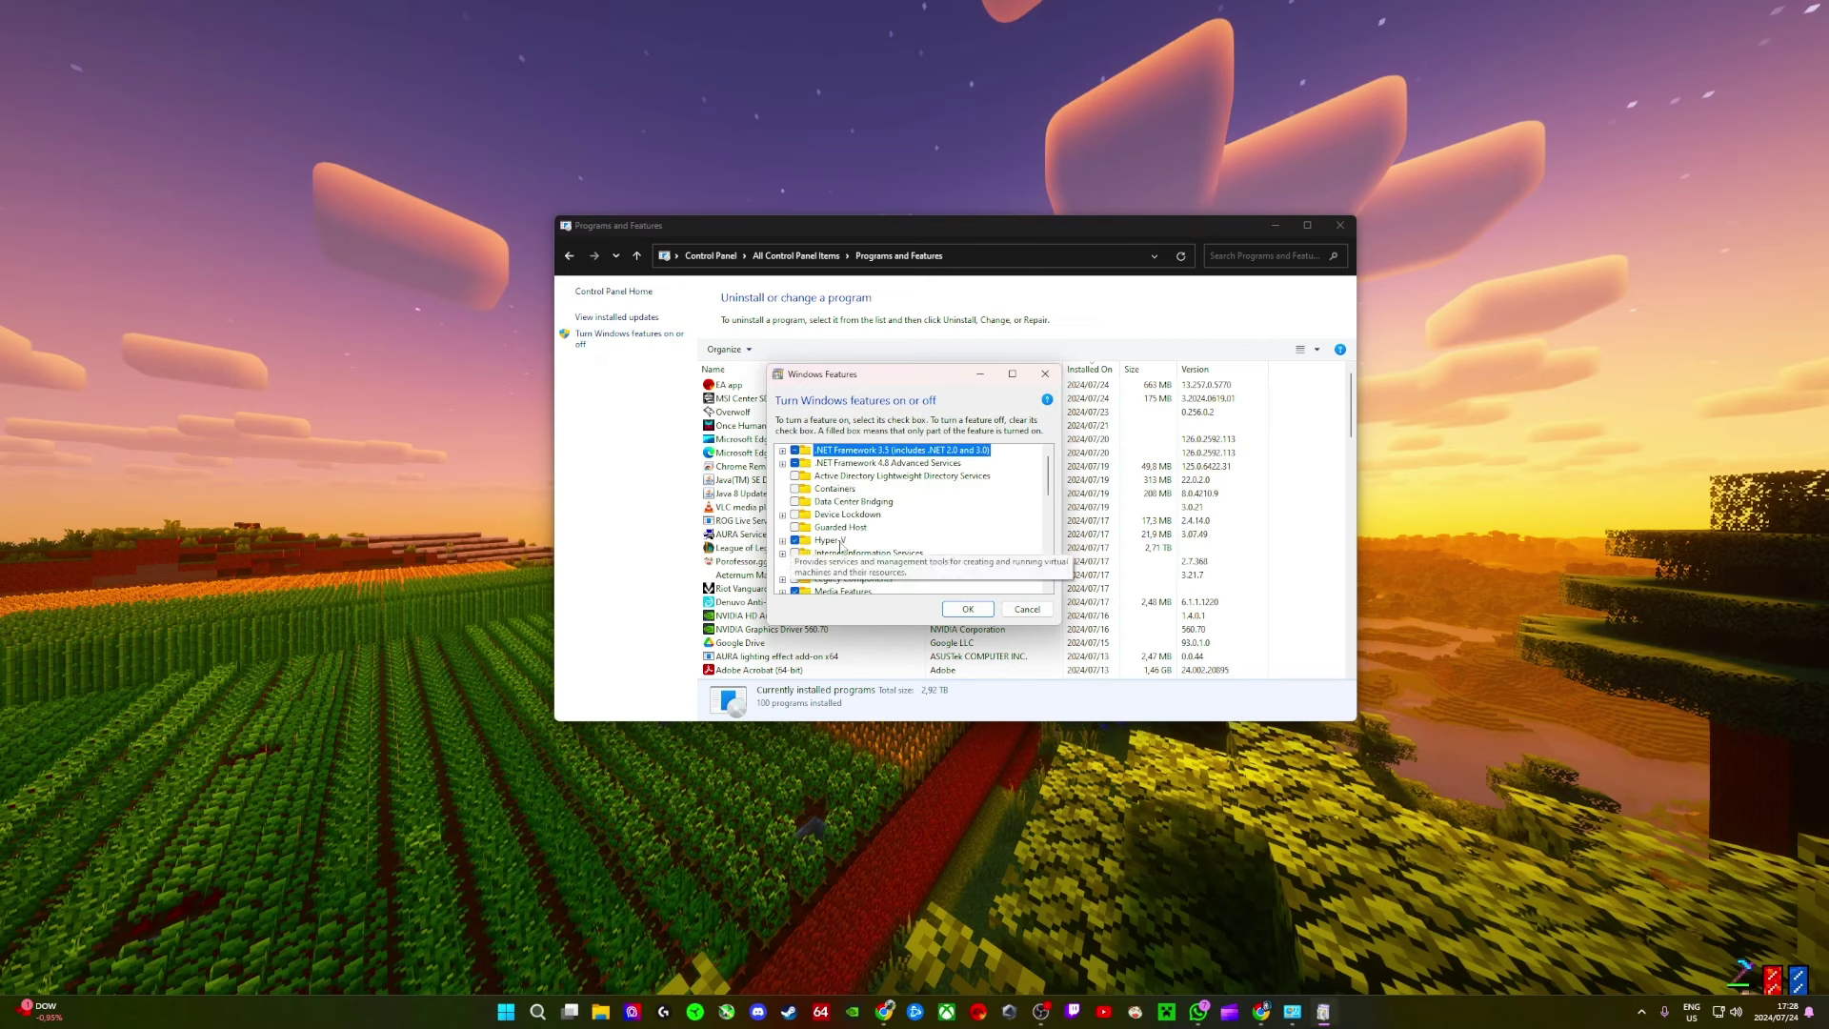
left_click(967, 609)
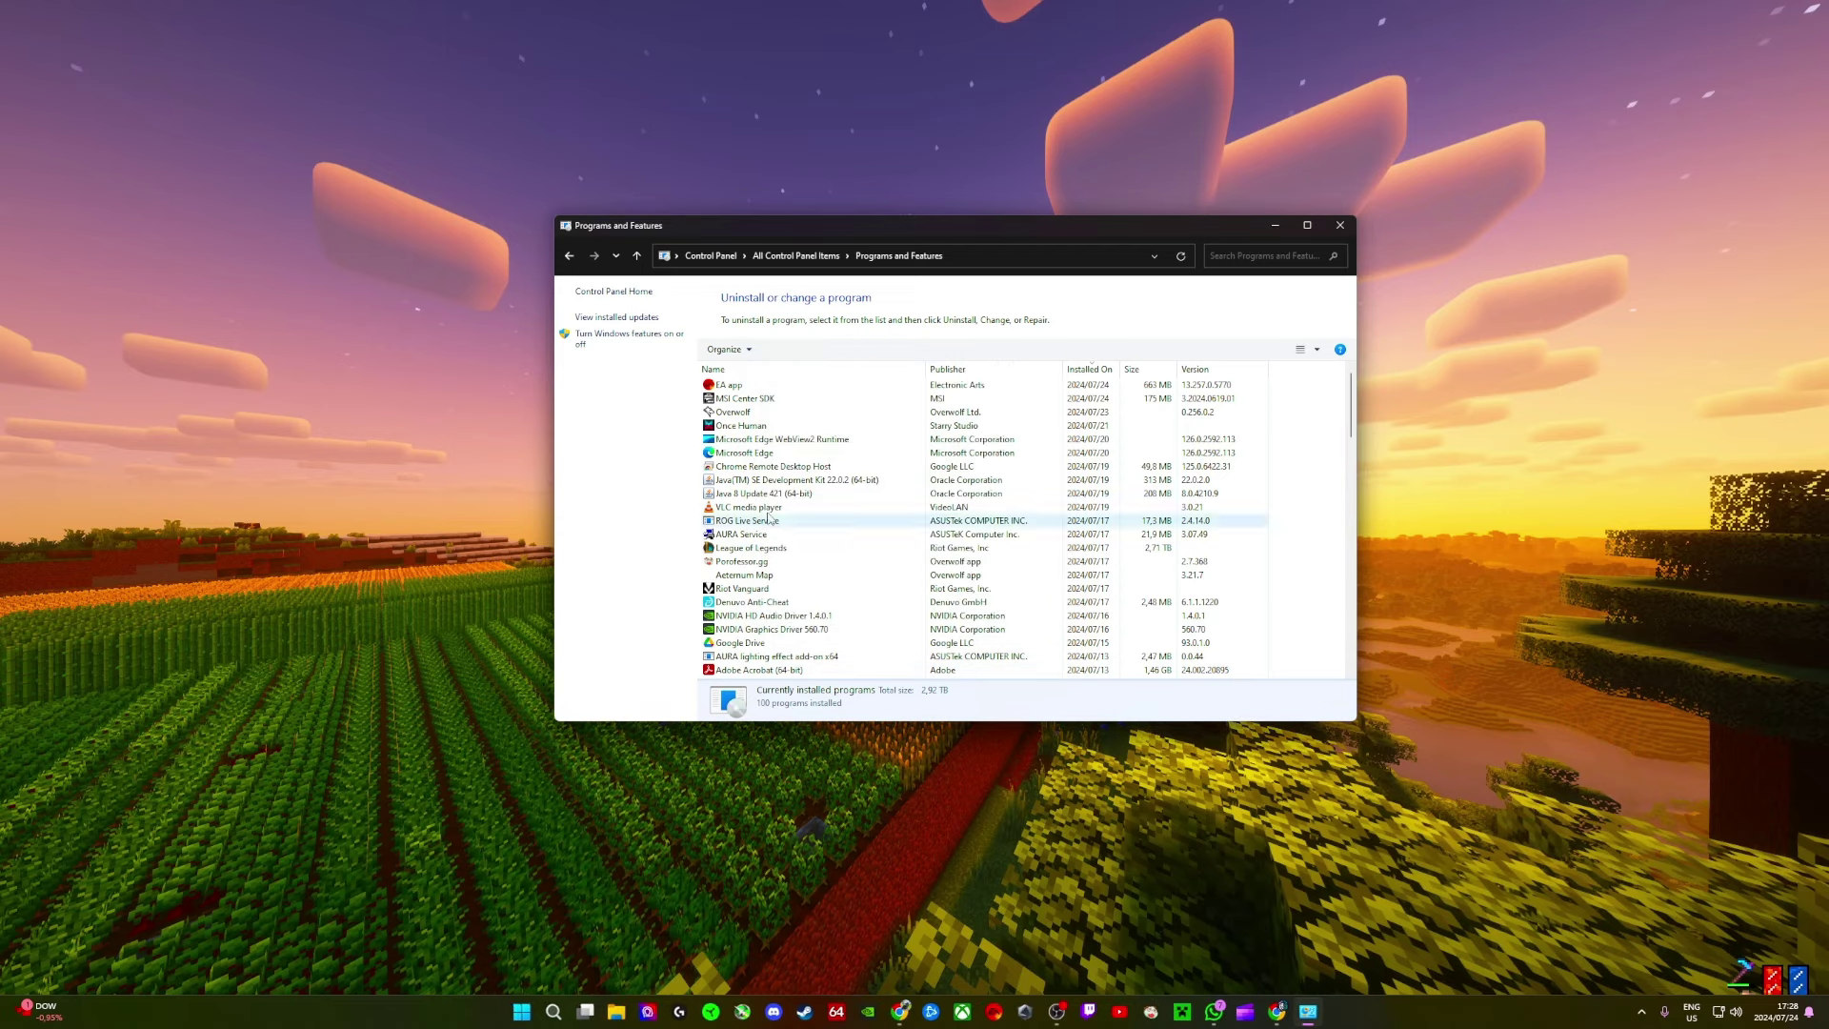
left_click(1339, 225)
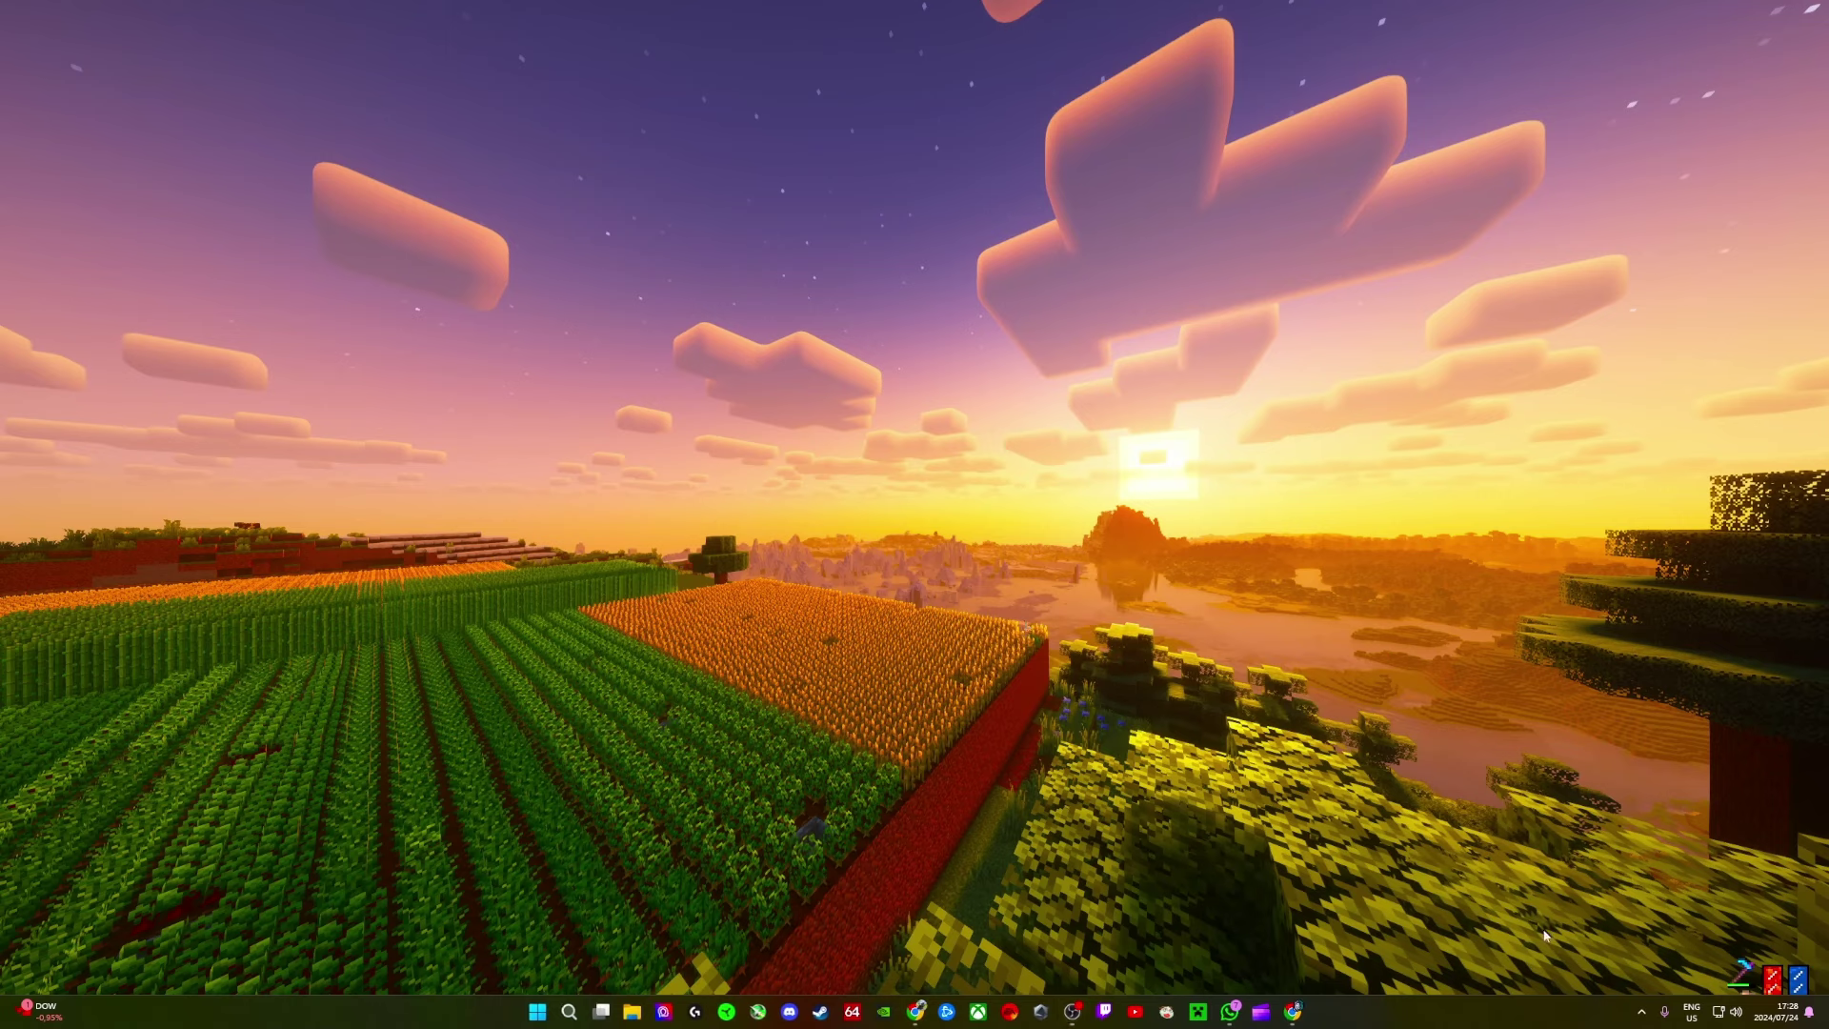
Step: Search for "hyp" to launch Hyper-V Manager, then enlarge and reposition its window
key("super+s")
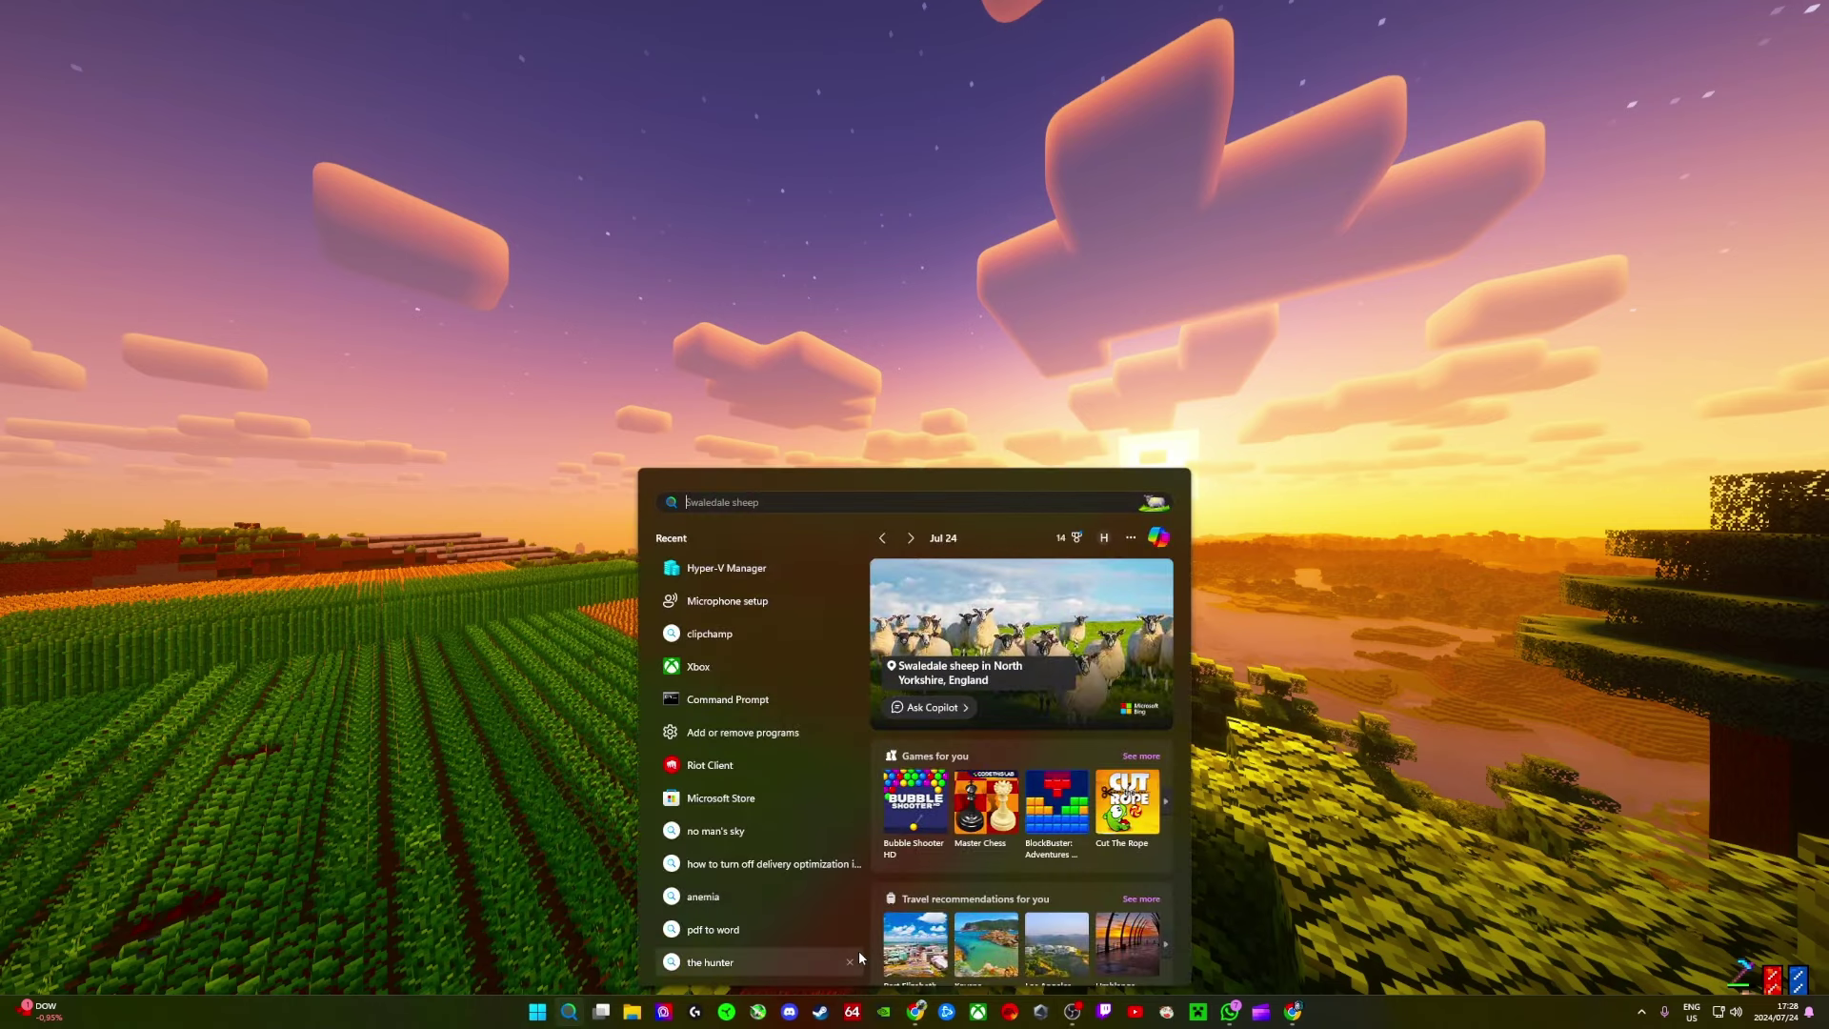
type("hyp")
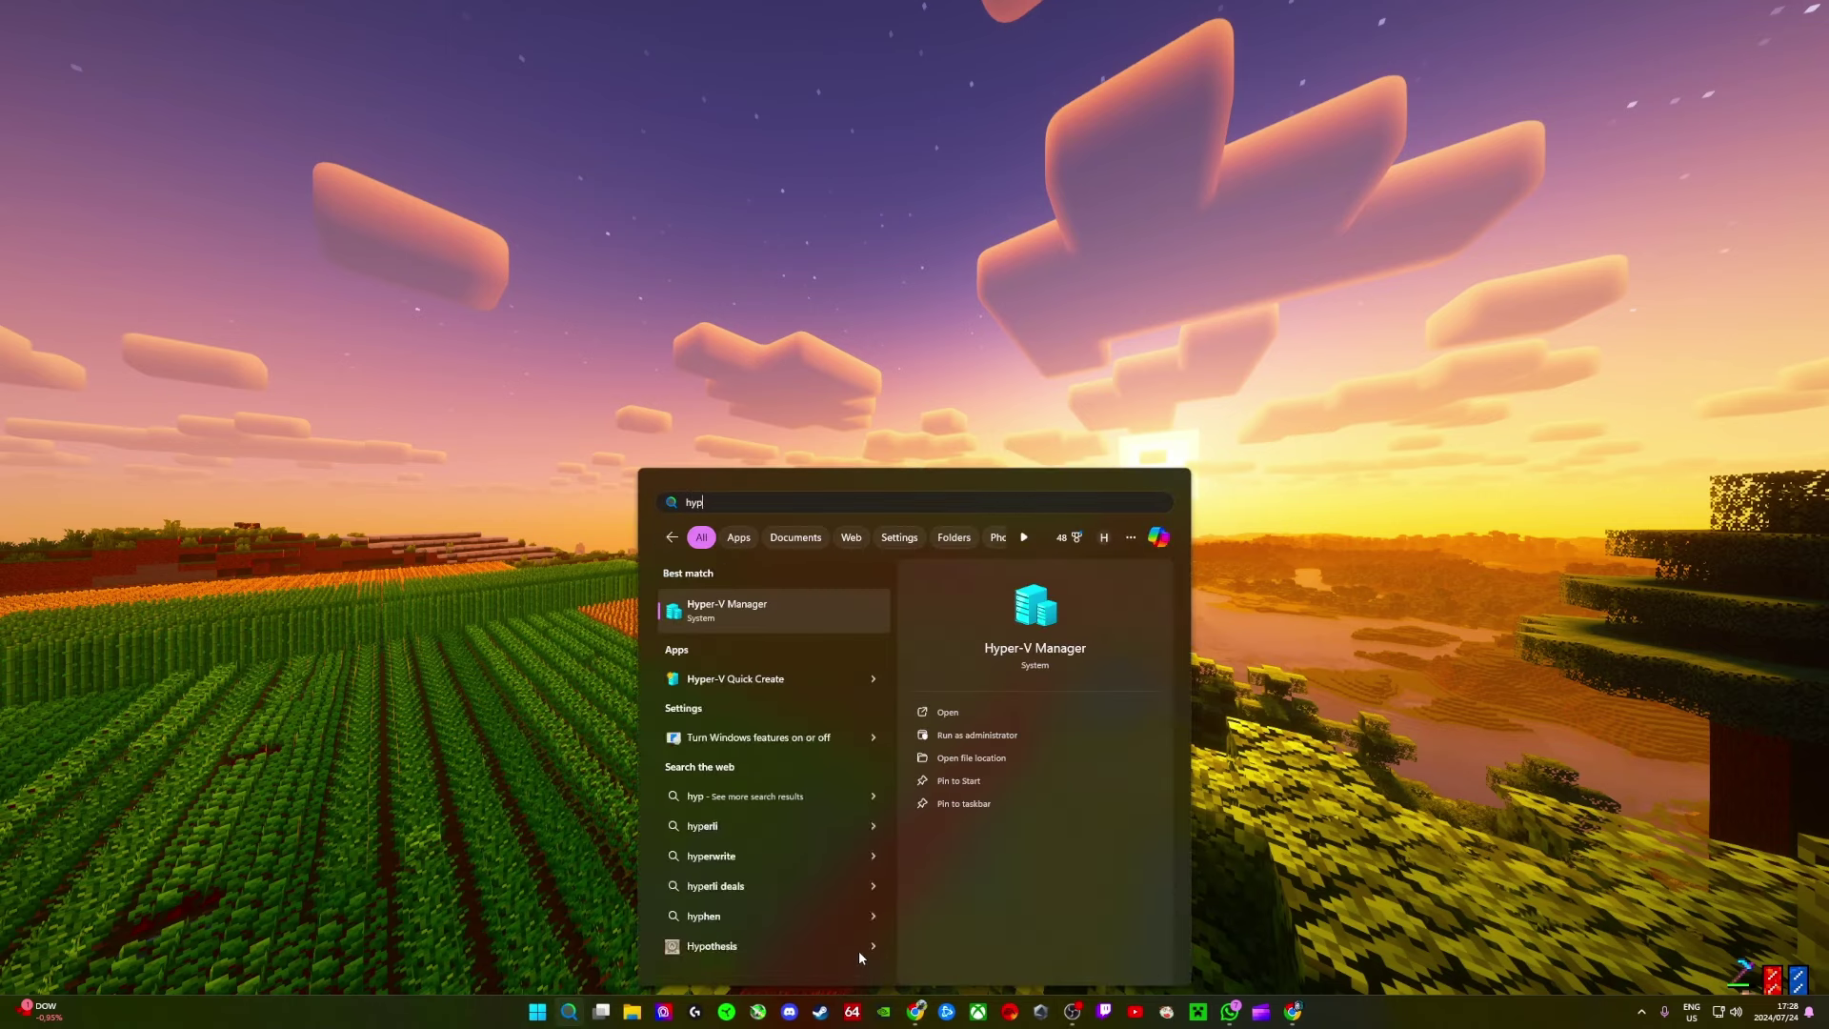
left_click(758, 619)
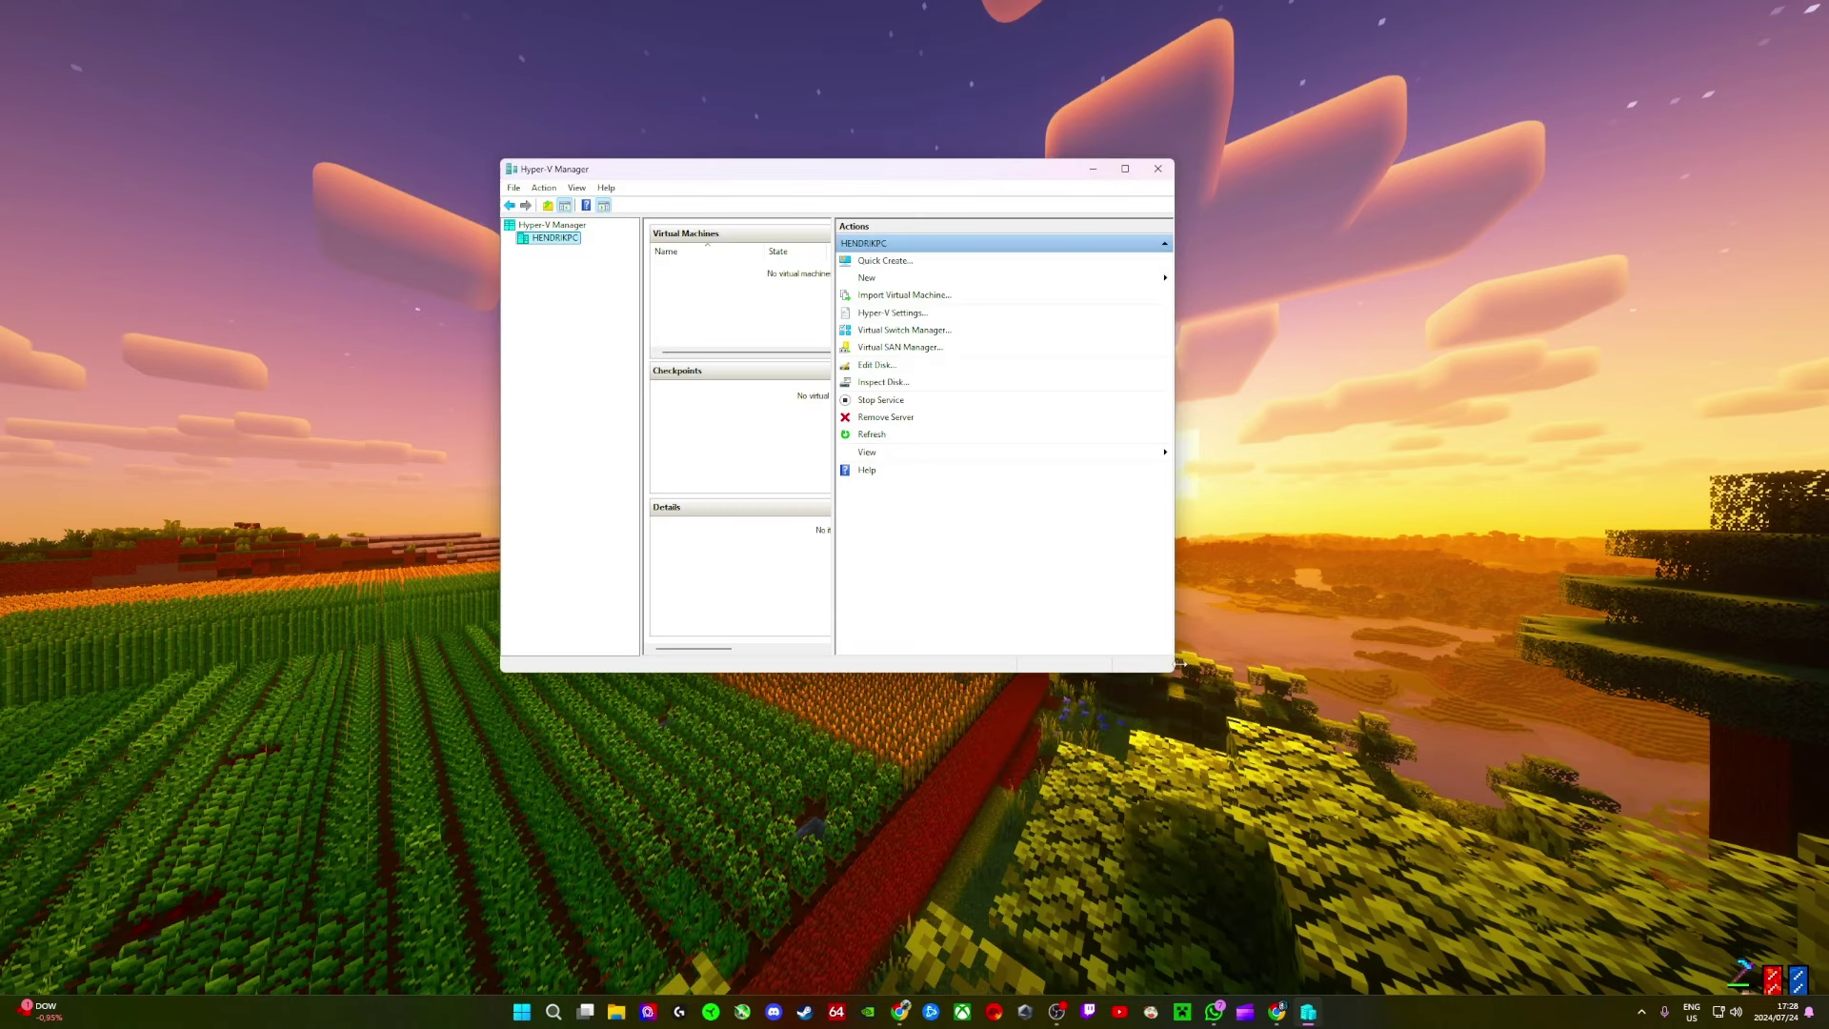
left_click_drag(1179, 665, 1719, 907)
left_click_drag(1008, 178, 763, 147)
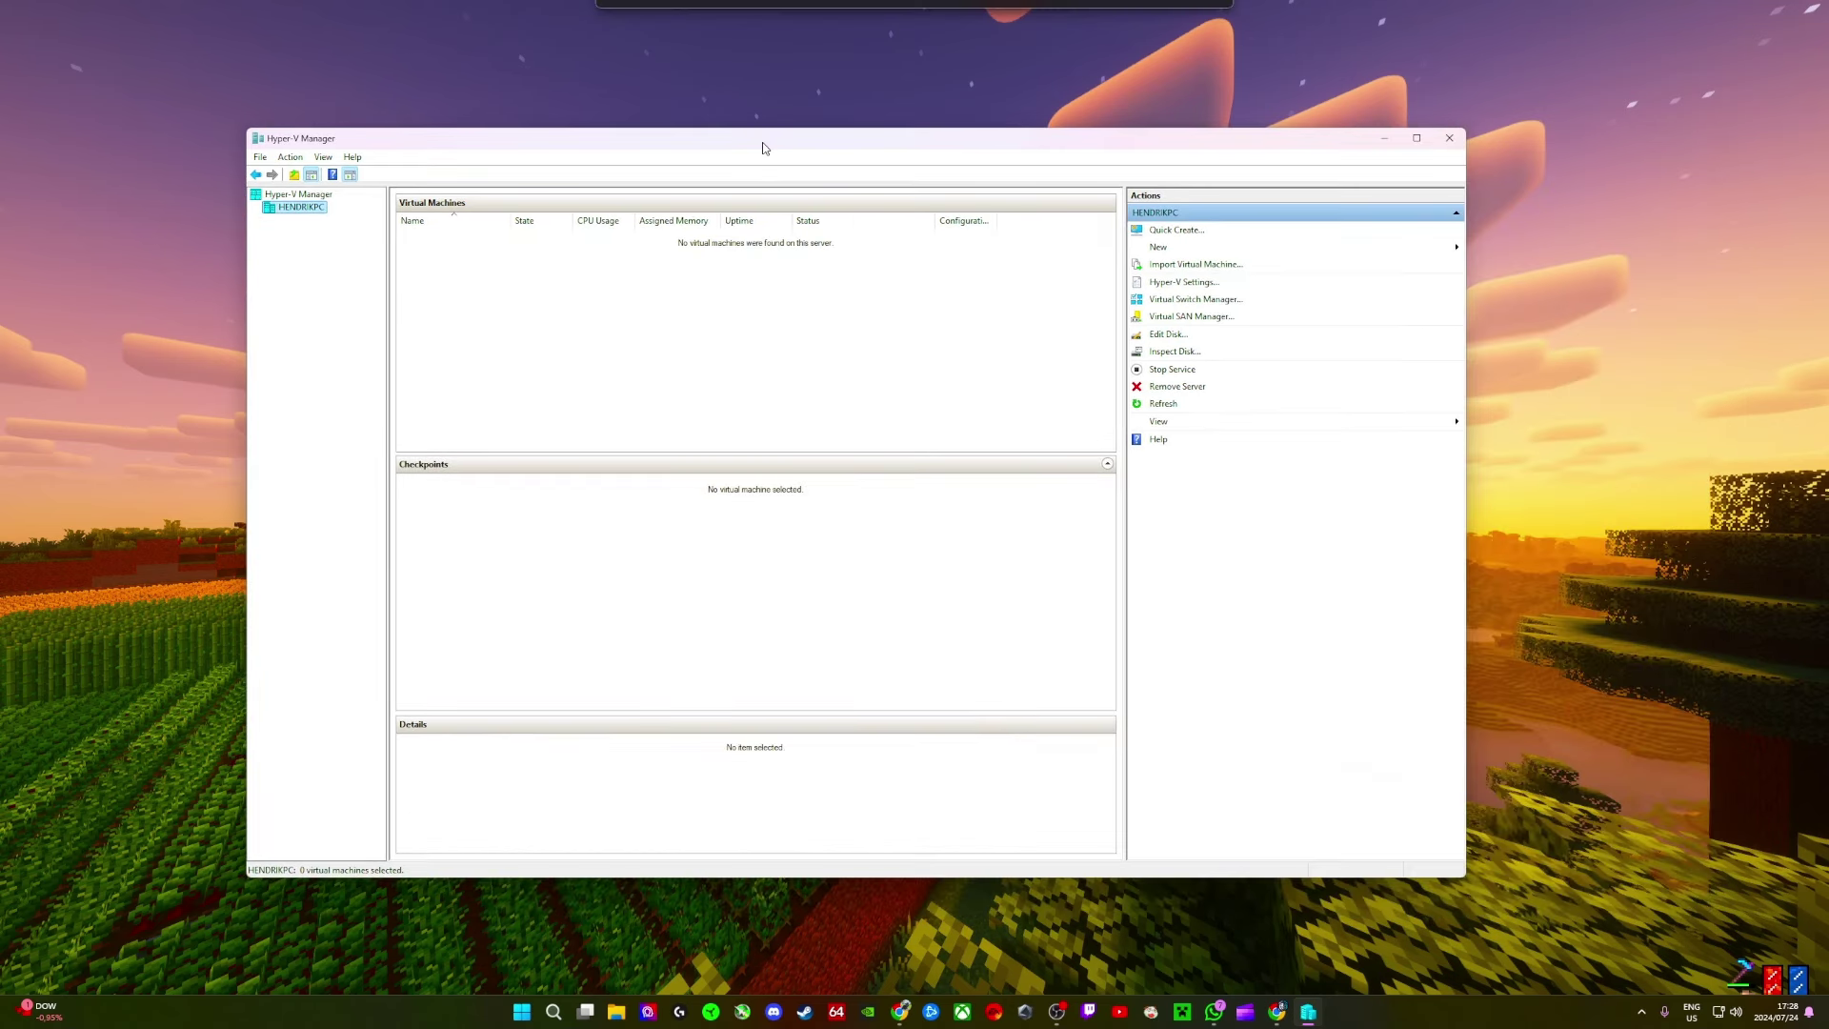
left_click(307, 195)
left_click(303, 207)
right_click(313, 206)
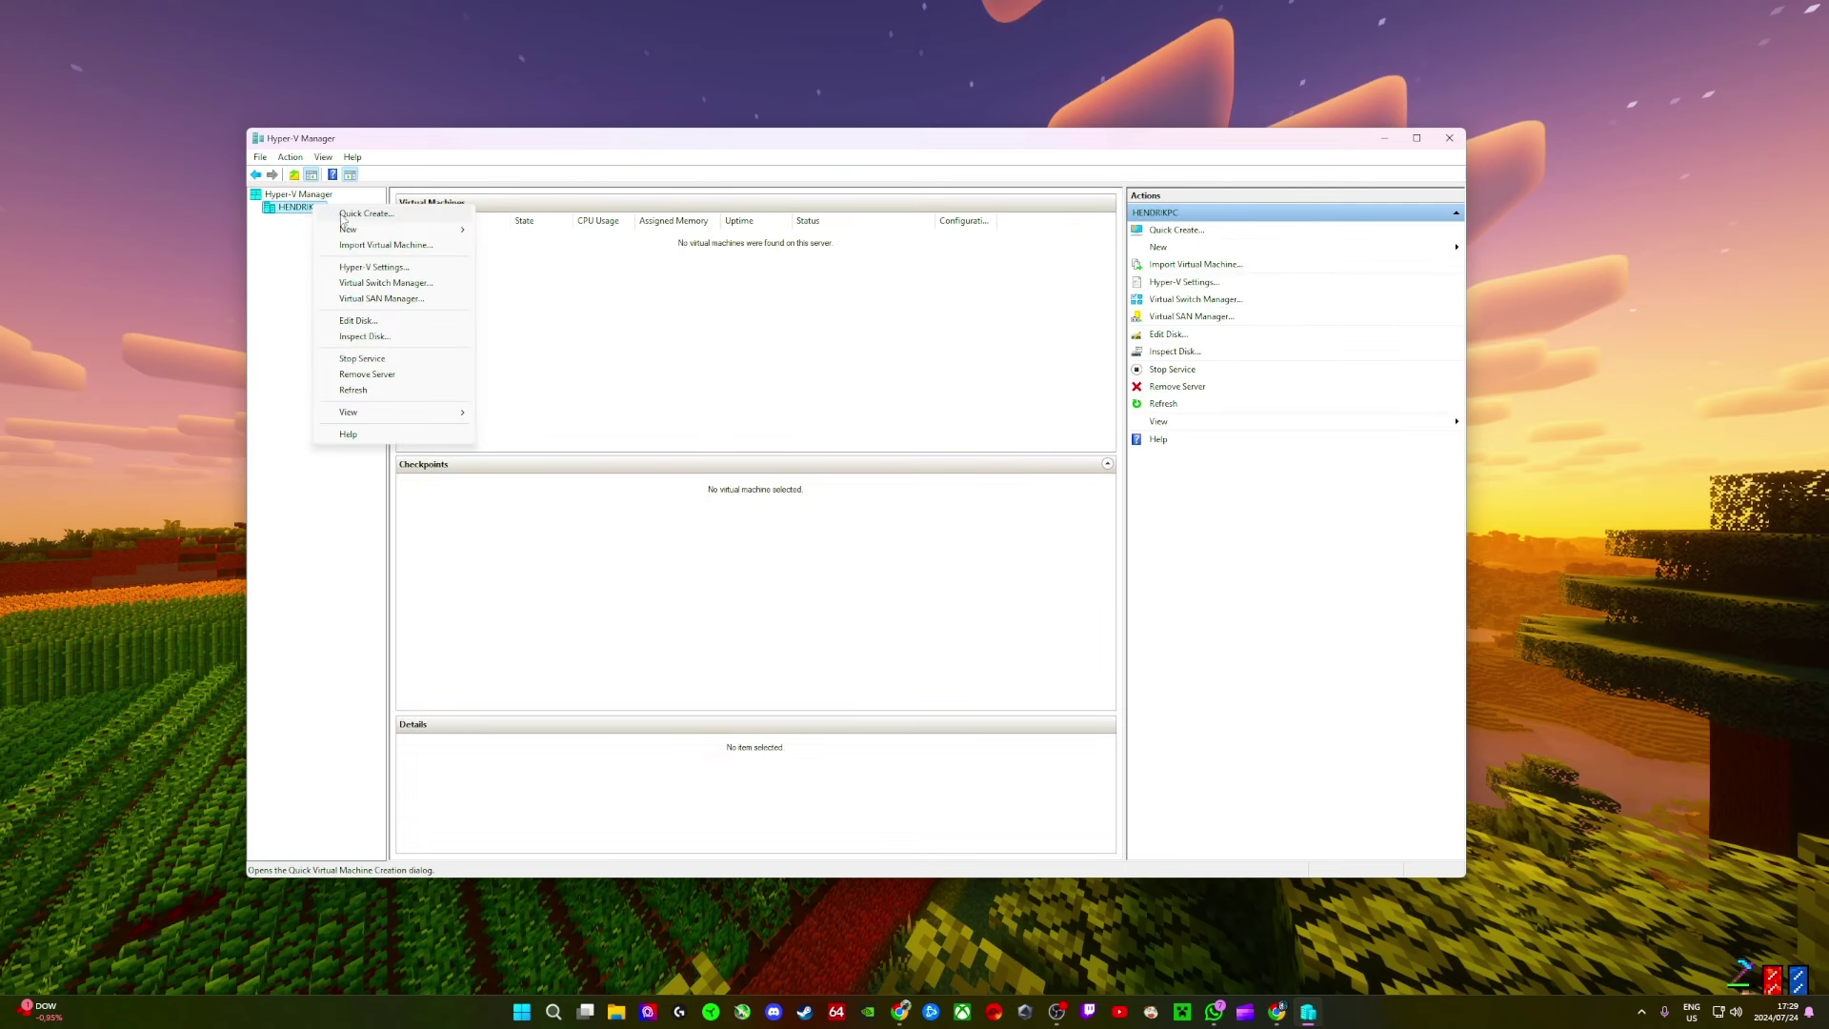
left_click(279, 208)
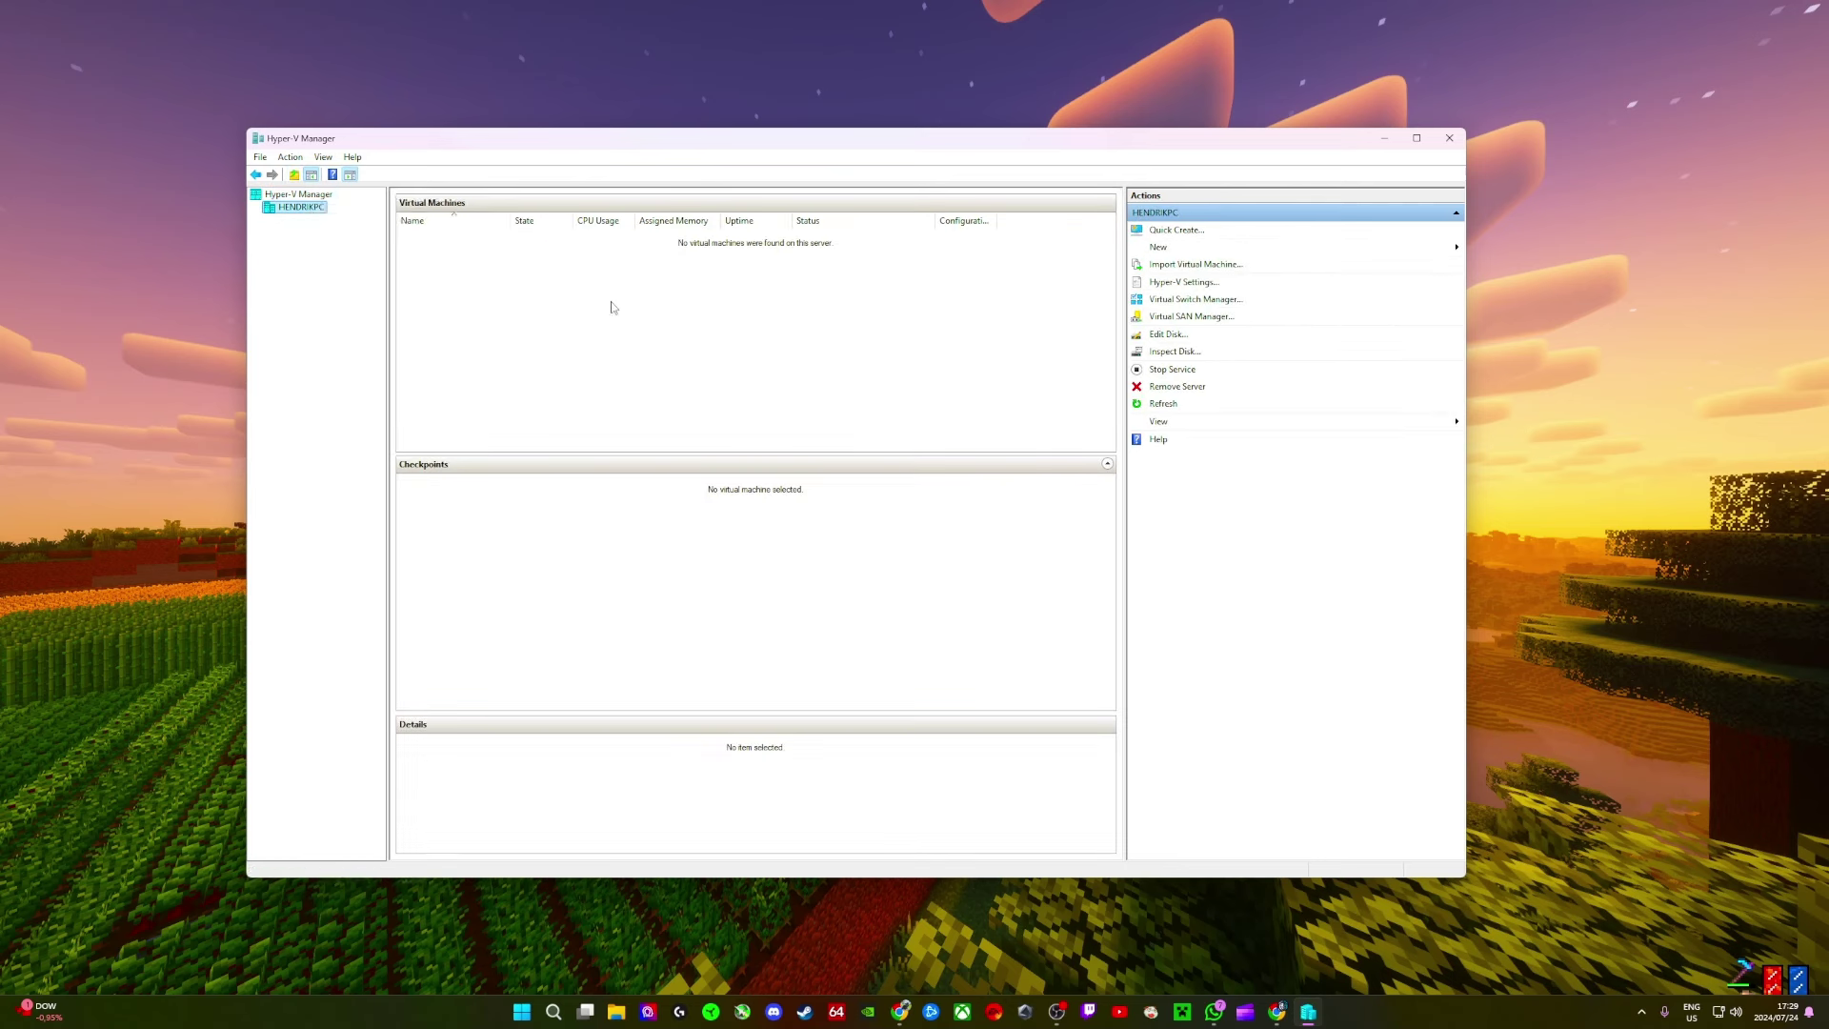
left_click(539, 317)
right_click(302, 208)
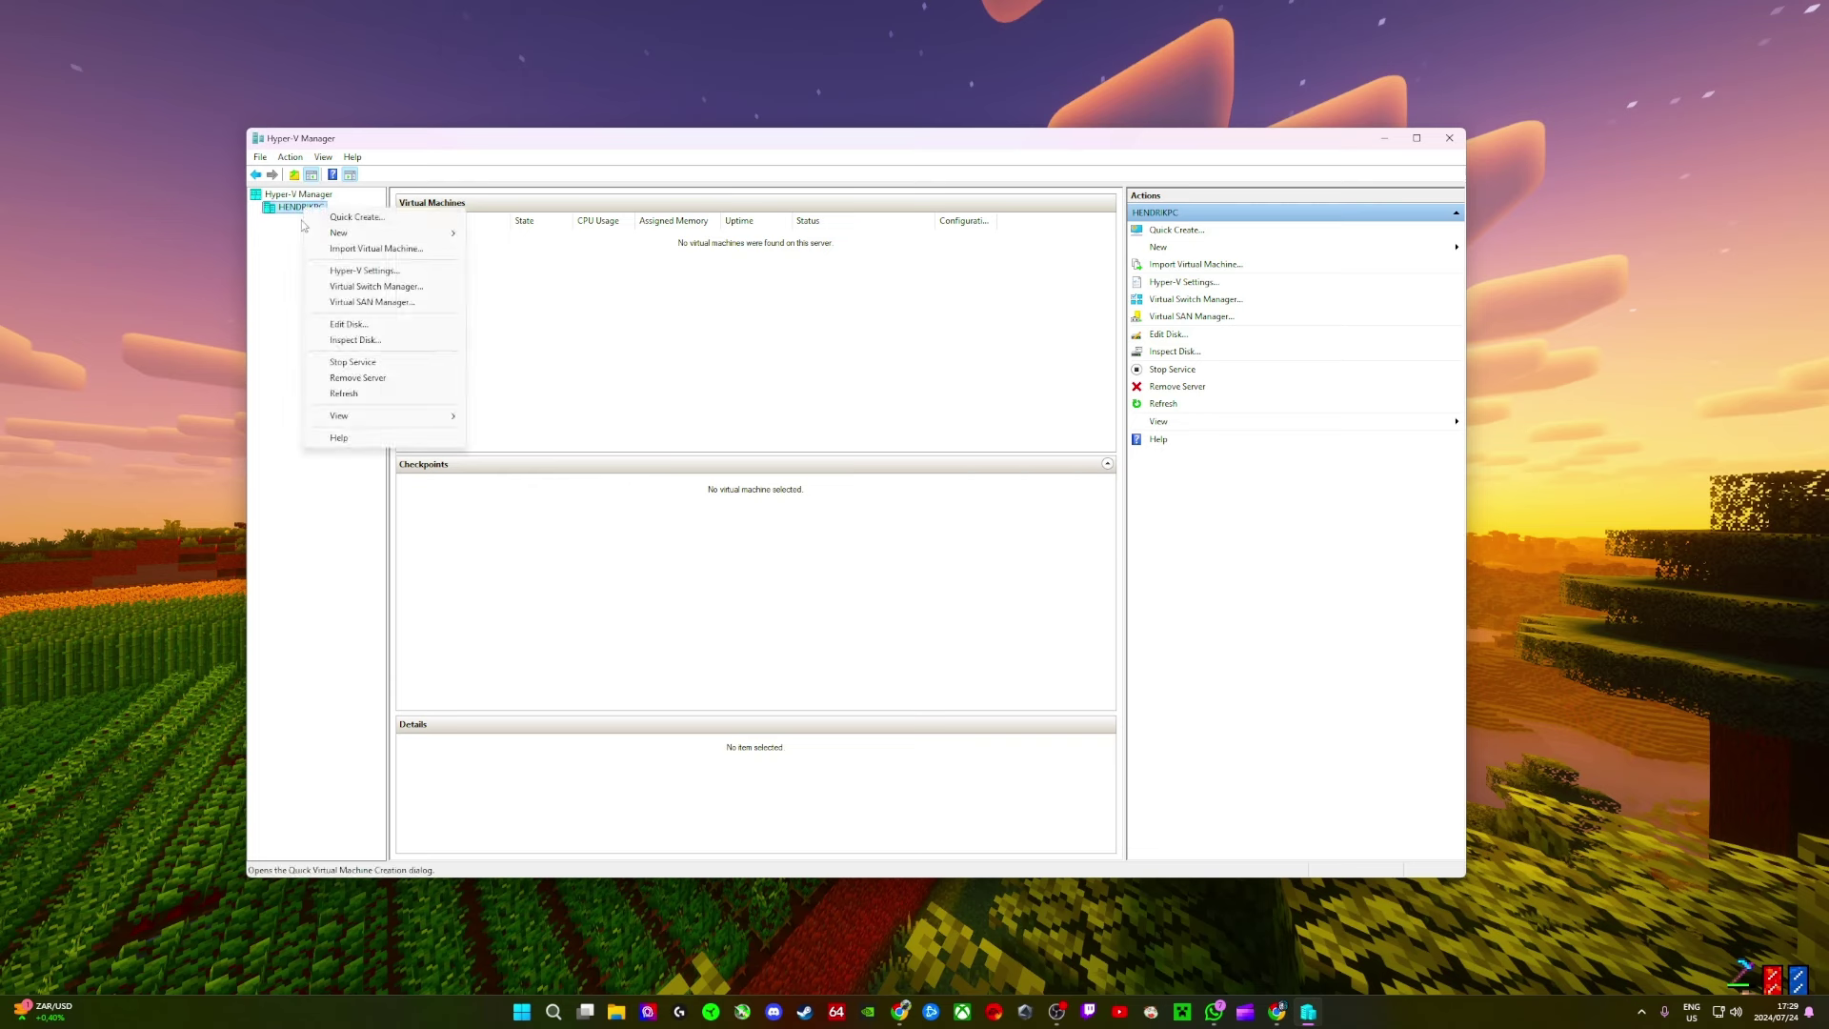
left_click(294, 239)
right_click(299, 209)
mouse_move(324, 238)
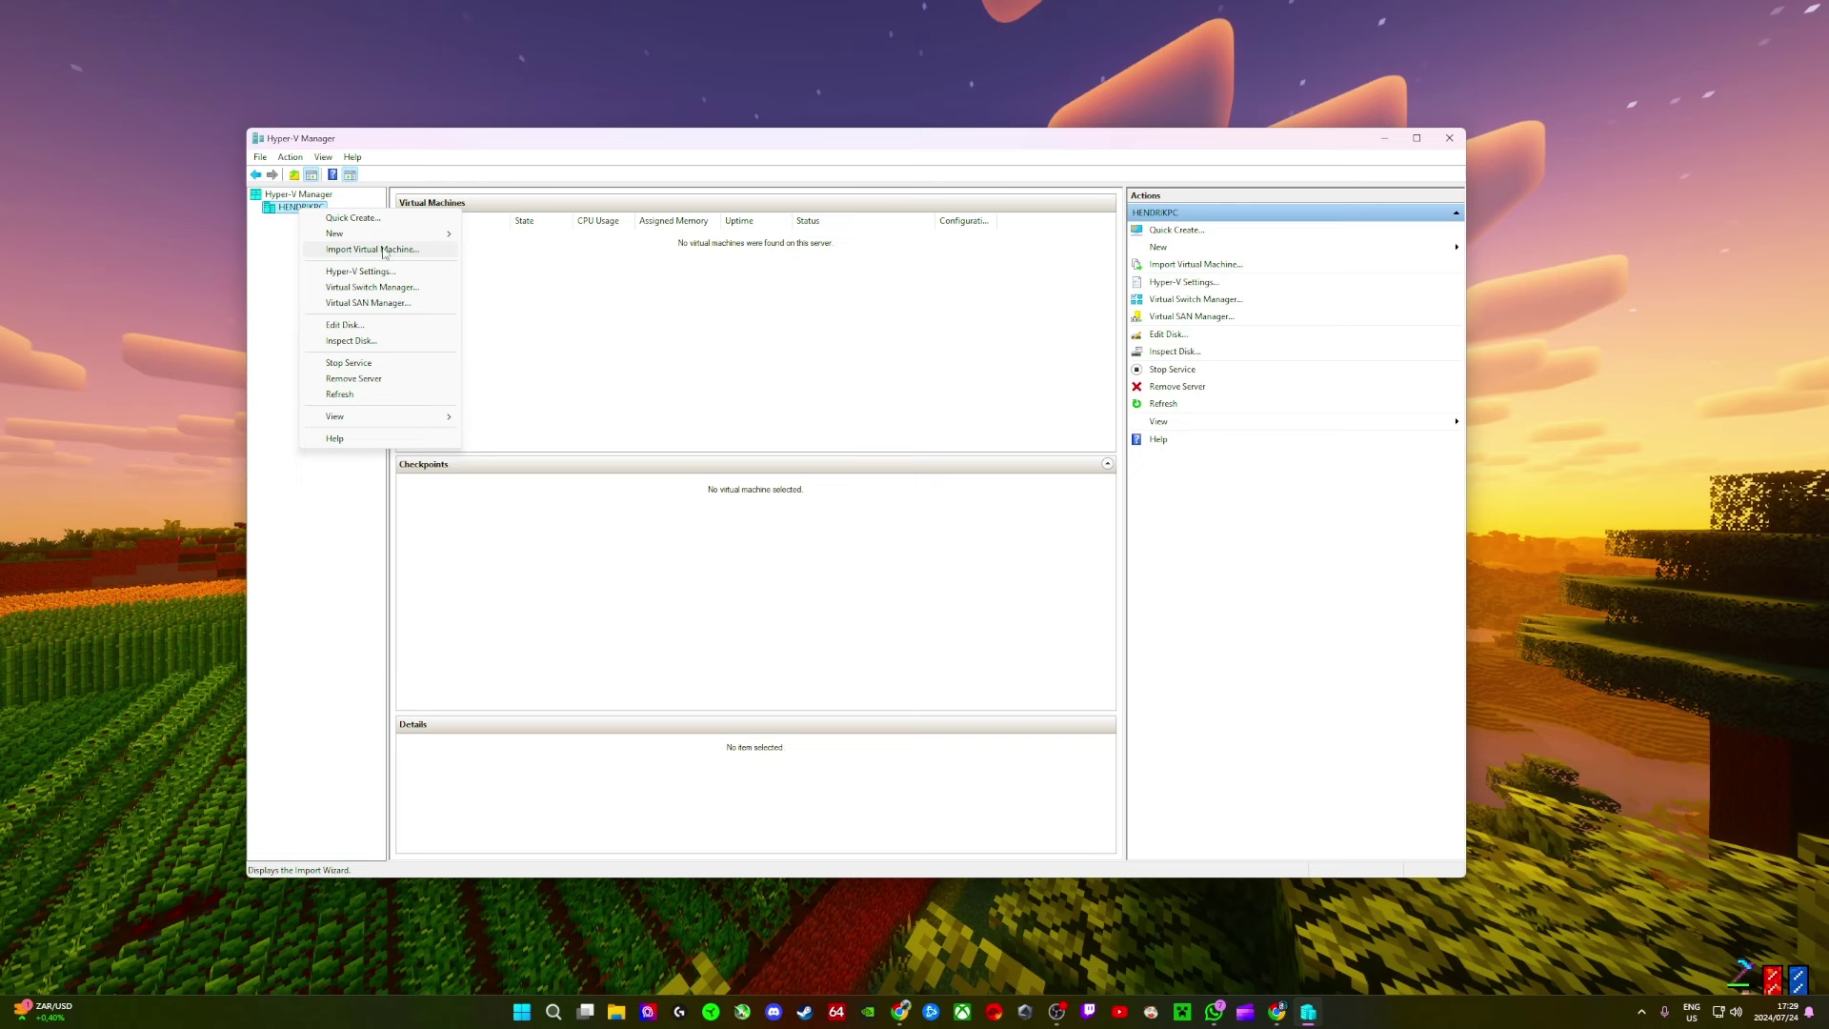
left_click(624, 339)
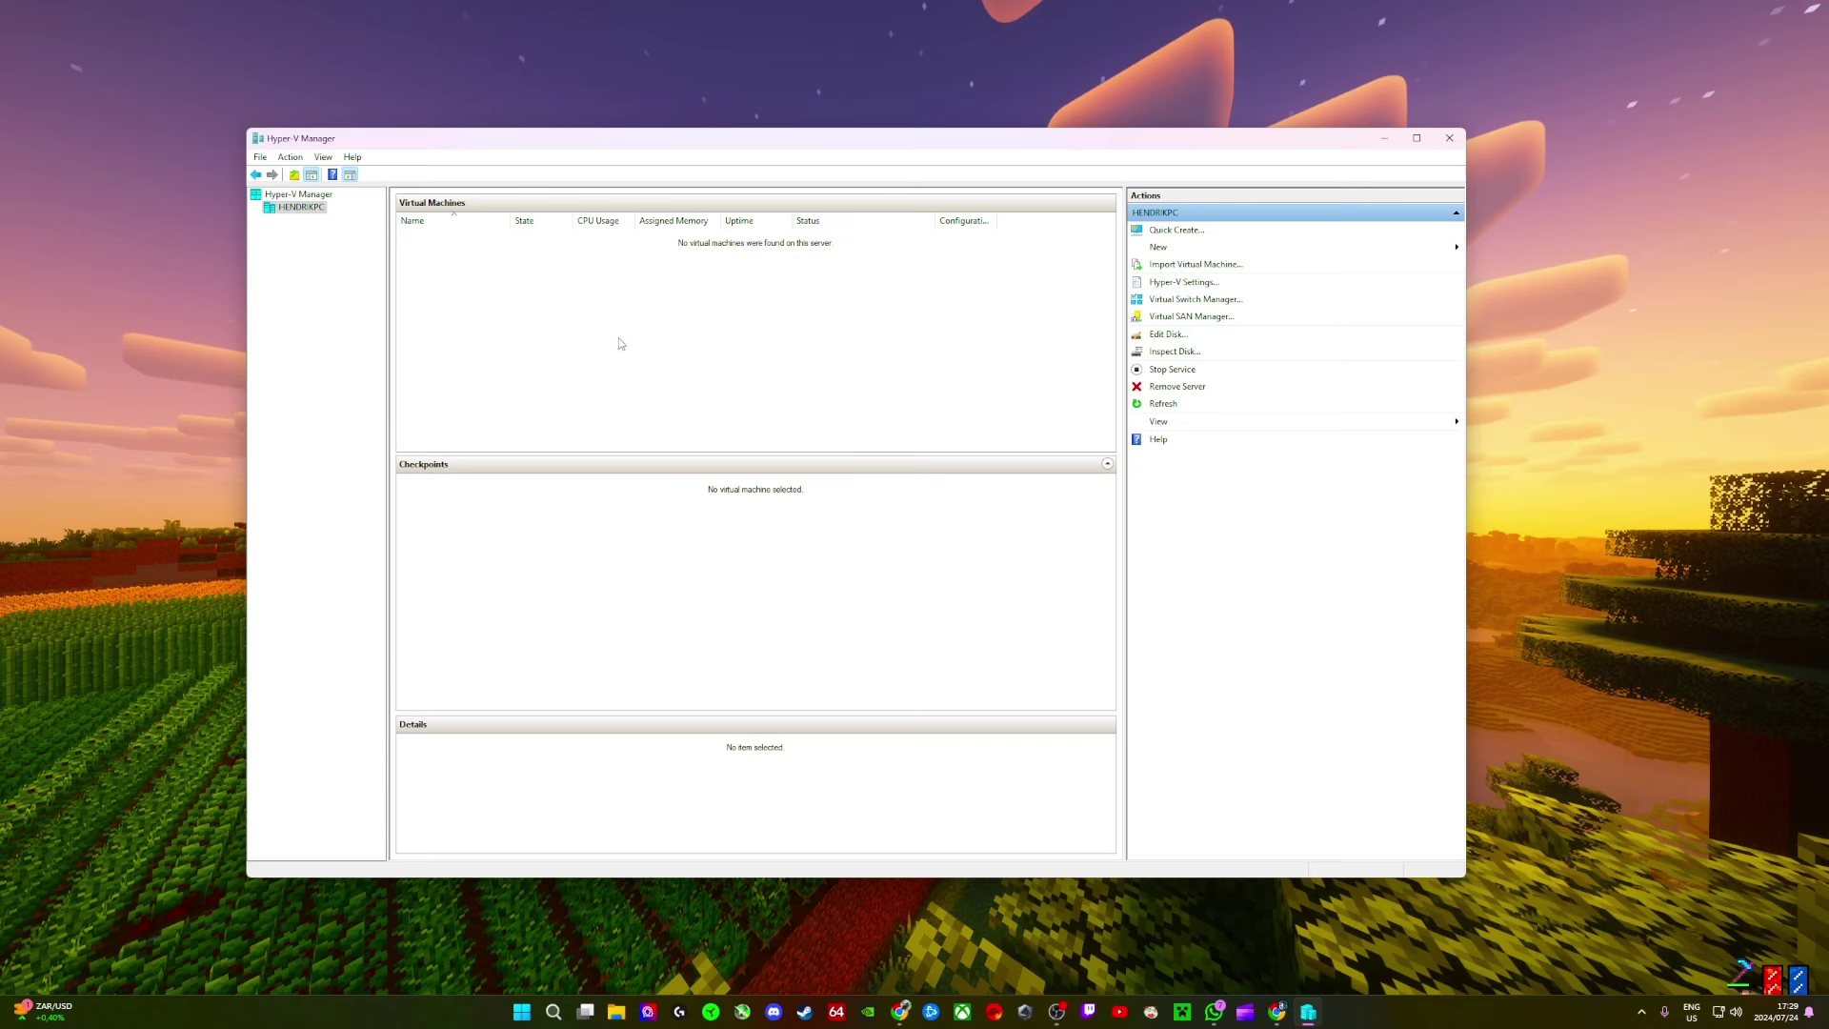
right_click(512, 327)
left_click(424, 267)
right_click(507, 257)
left_click(505, 317)
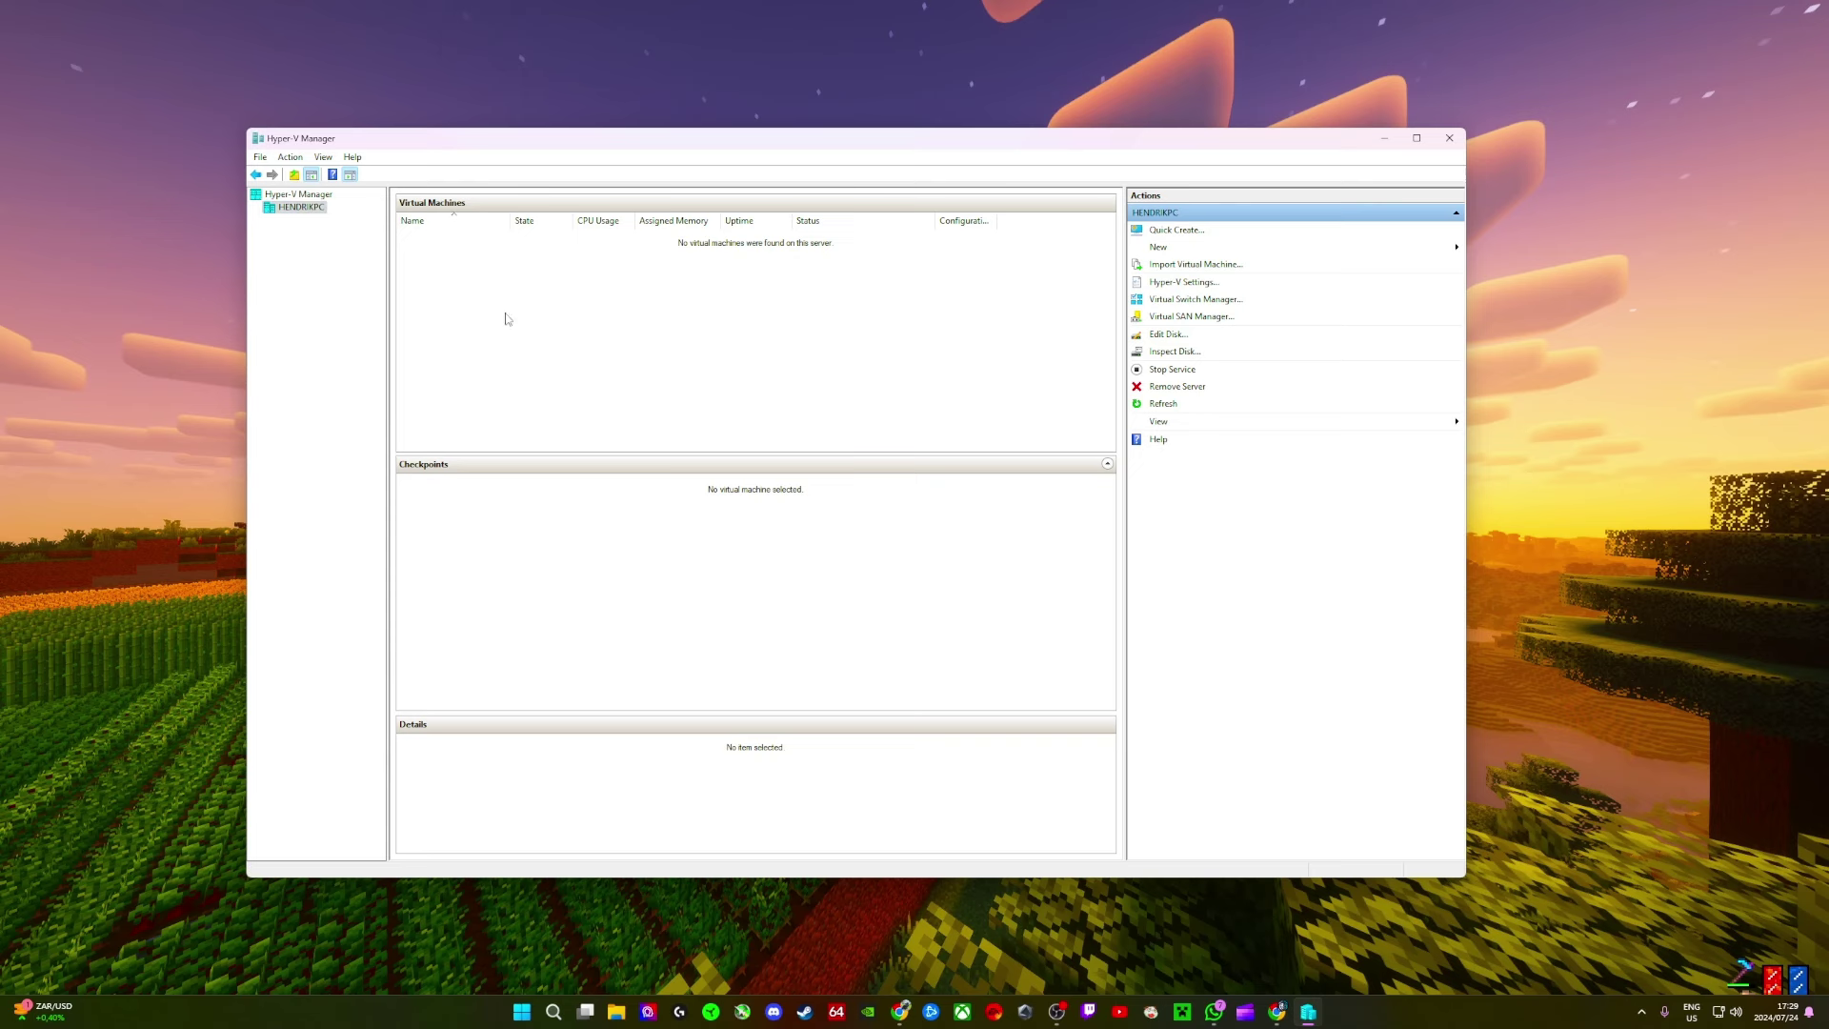
Step: Start creating a new virtual machine on the local host and name it "Test windows 10"
right_click(297, 209)
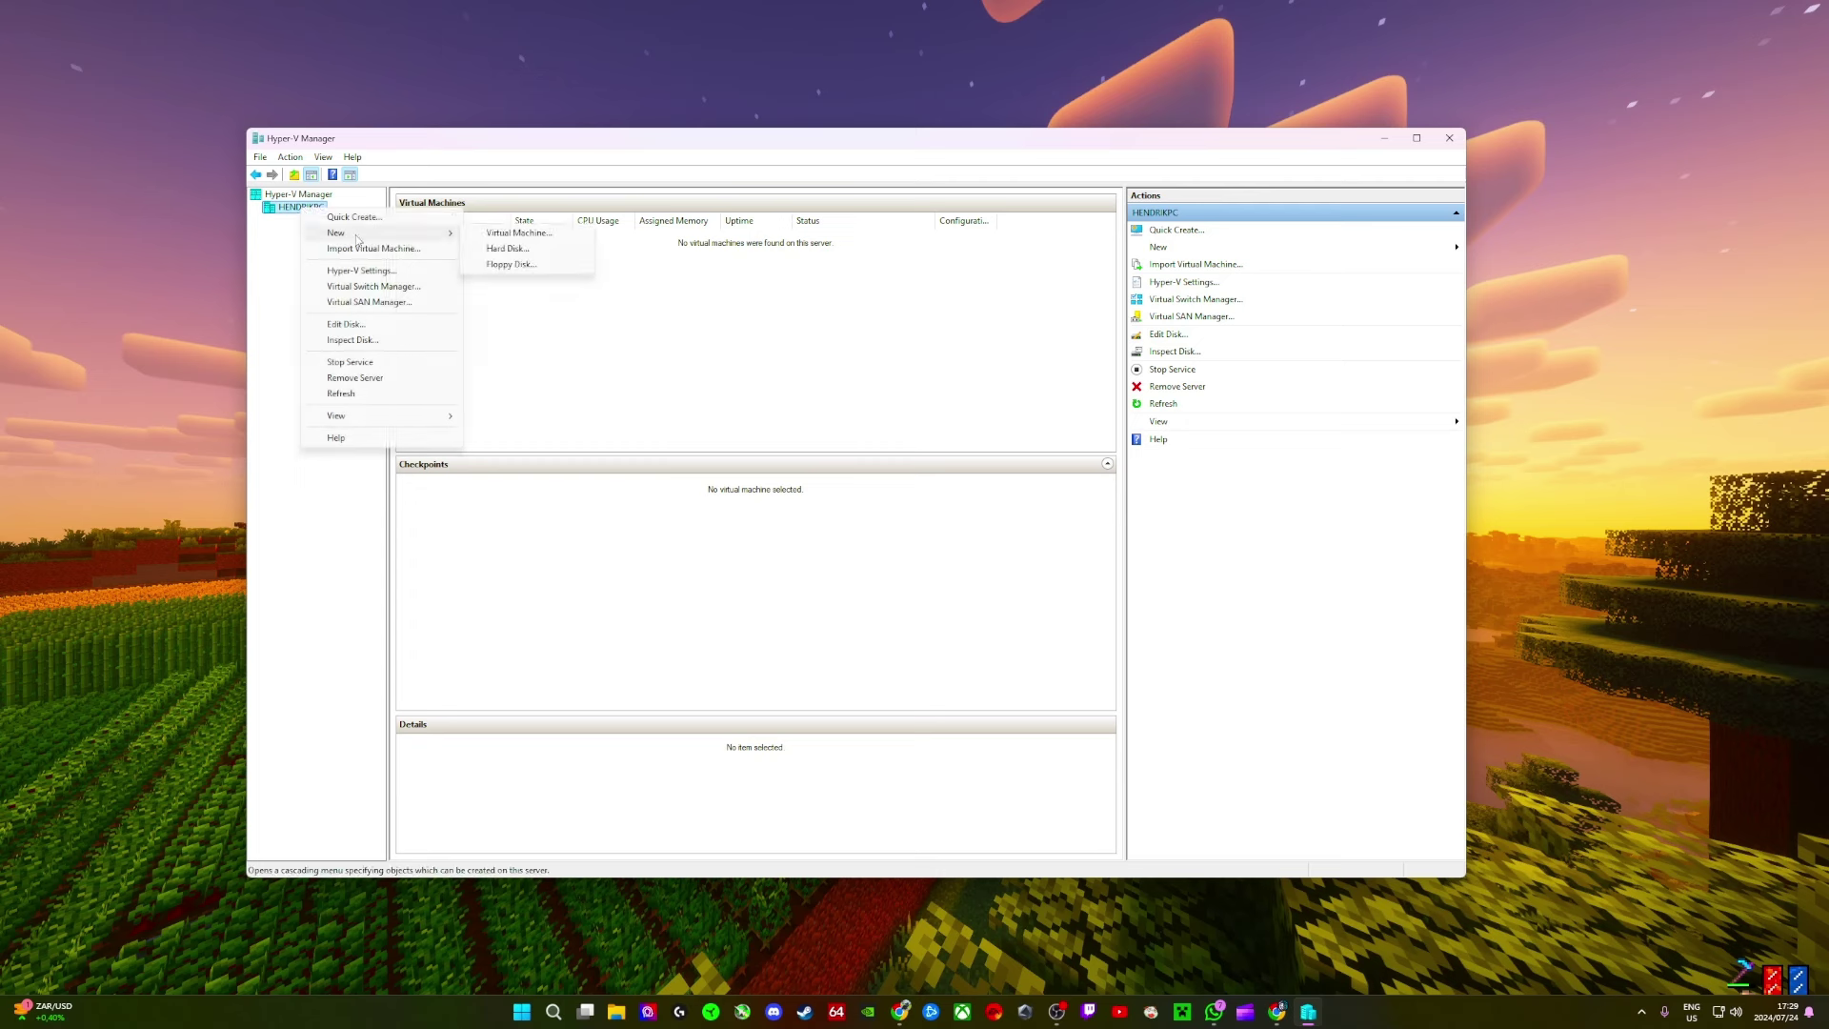
left_click(505, 238)
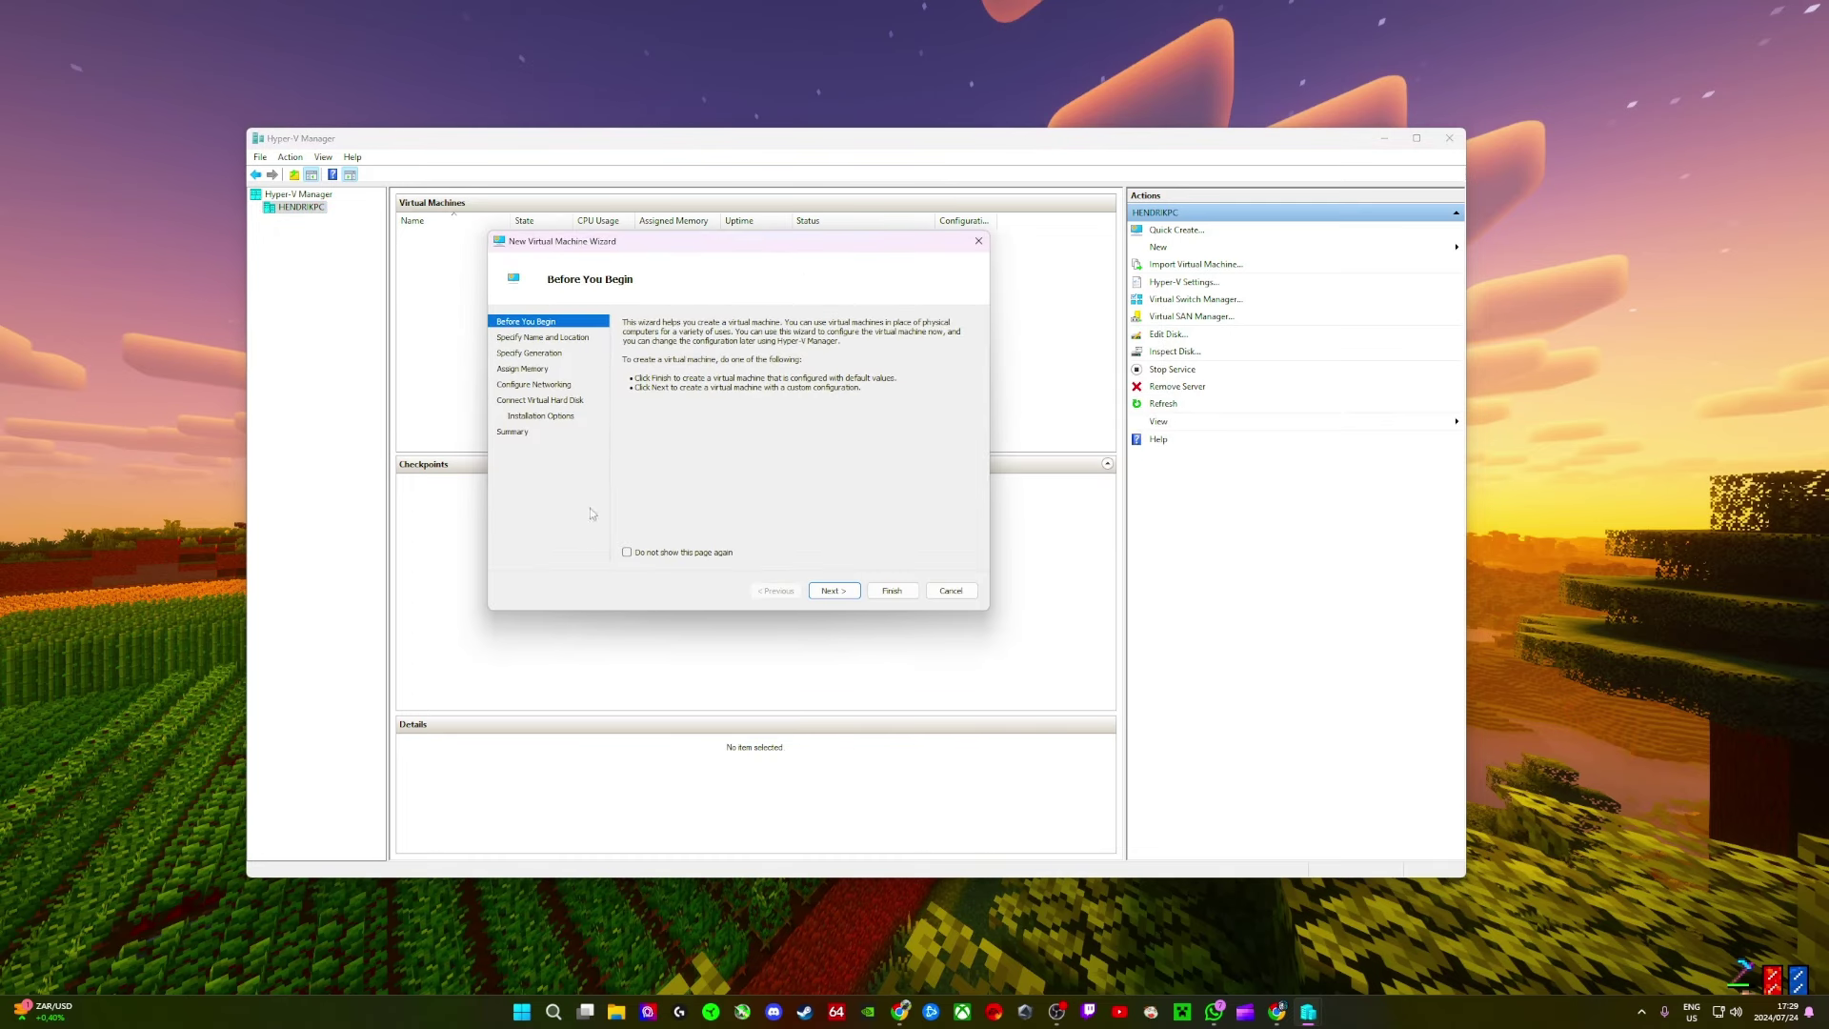
left_click(838, 590)
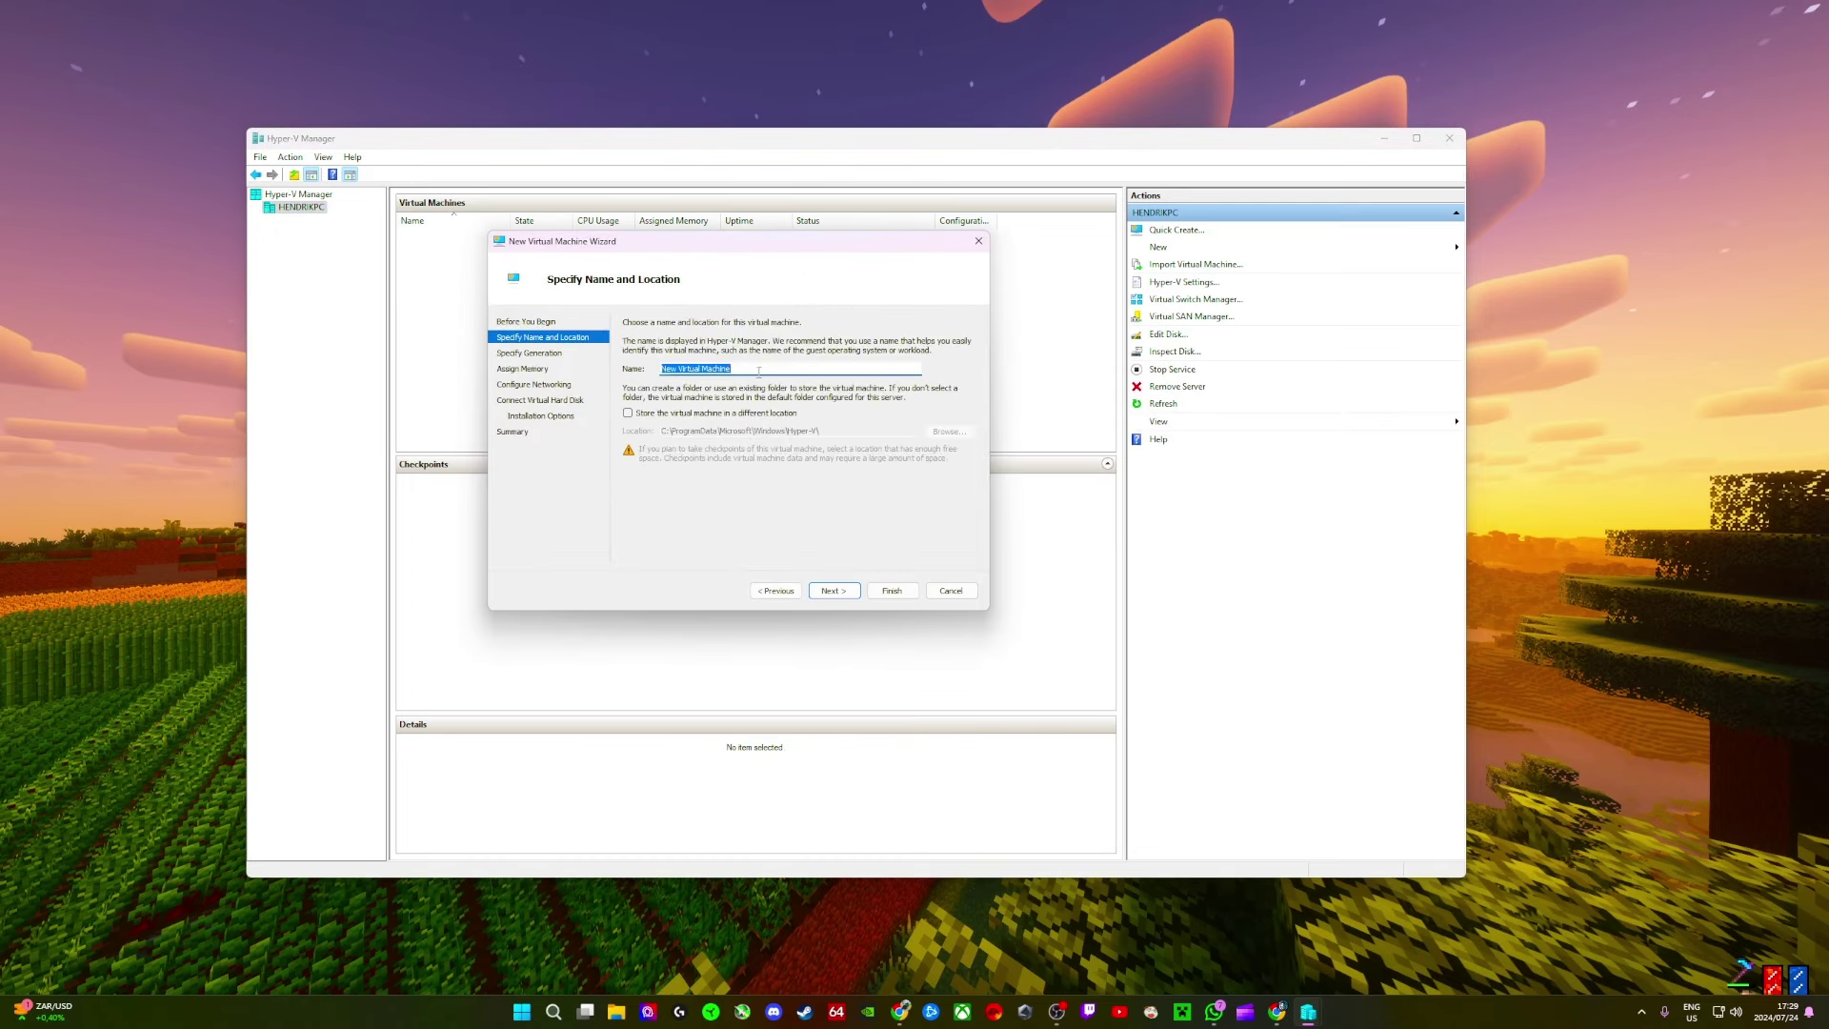
left_click_drag(732, 369, 661, 369)
type("Test windows 10")
Step: Choose to store the virtual machine in a different location and select the RECORD (F:) drive
left_click(693, 414)
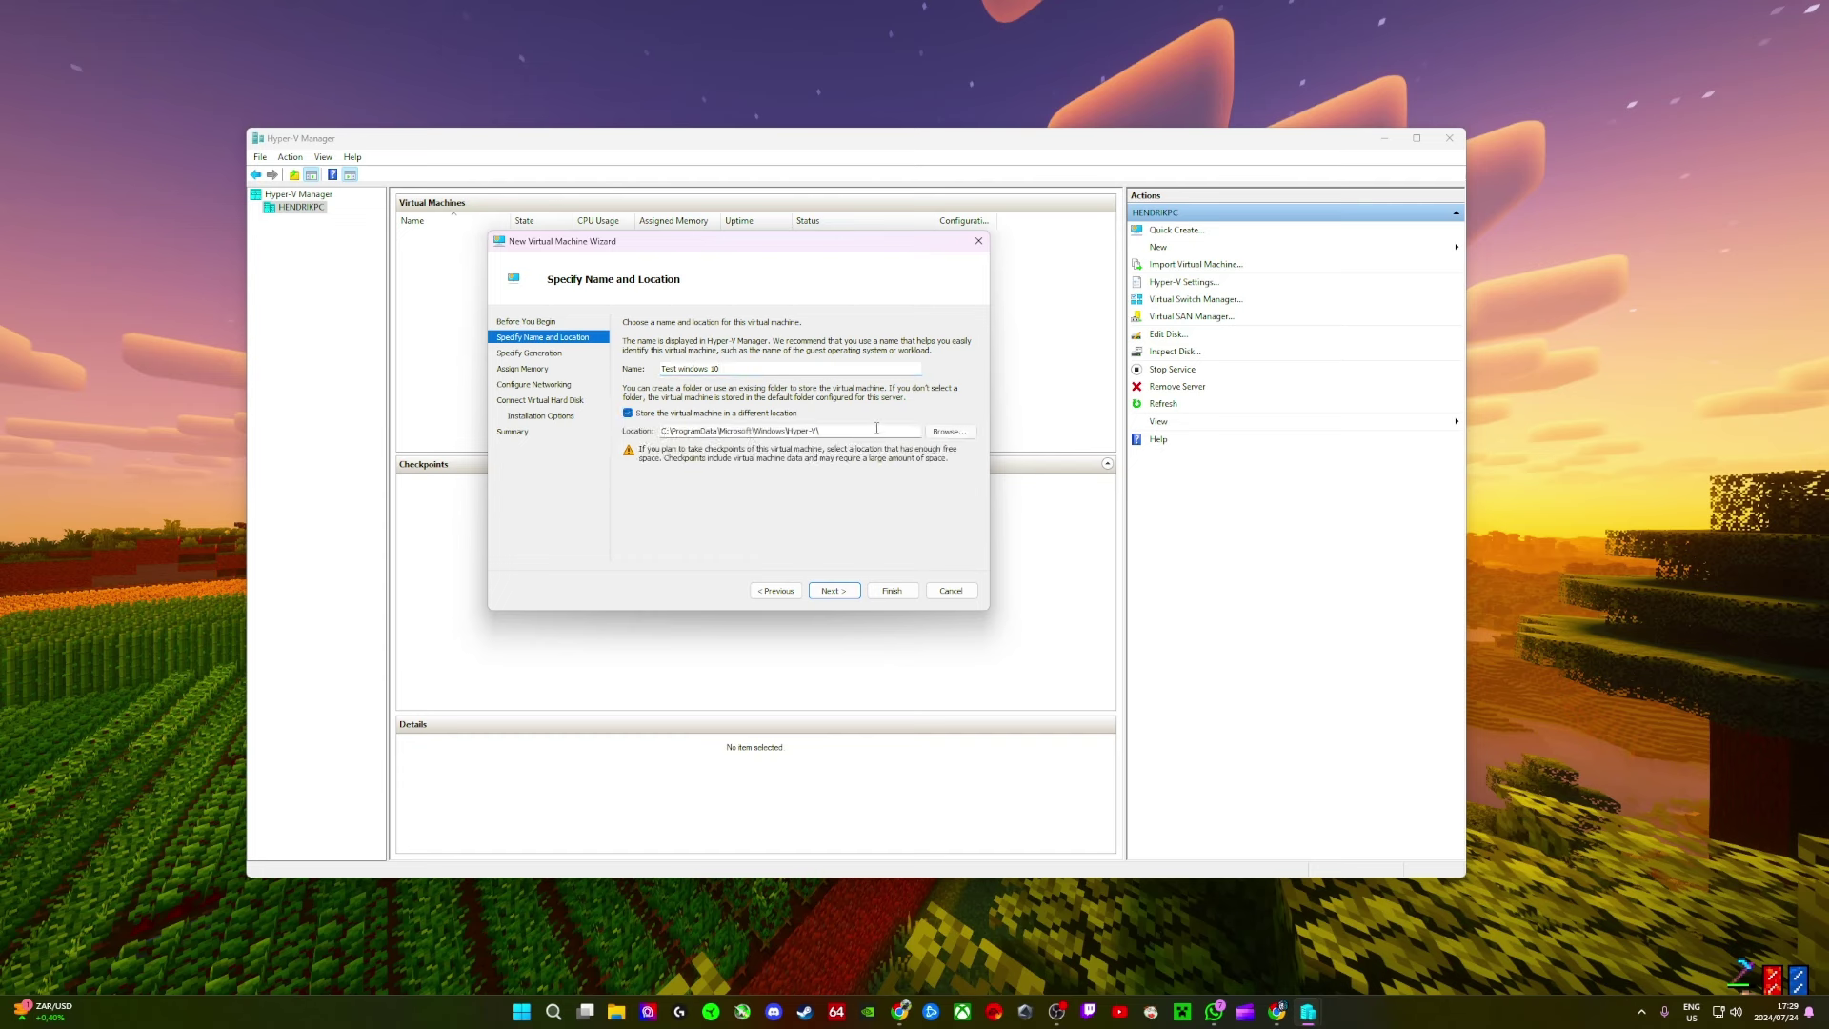
left_click(949, 431)
left_click(547, 507)
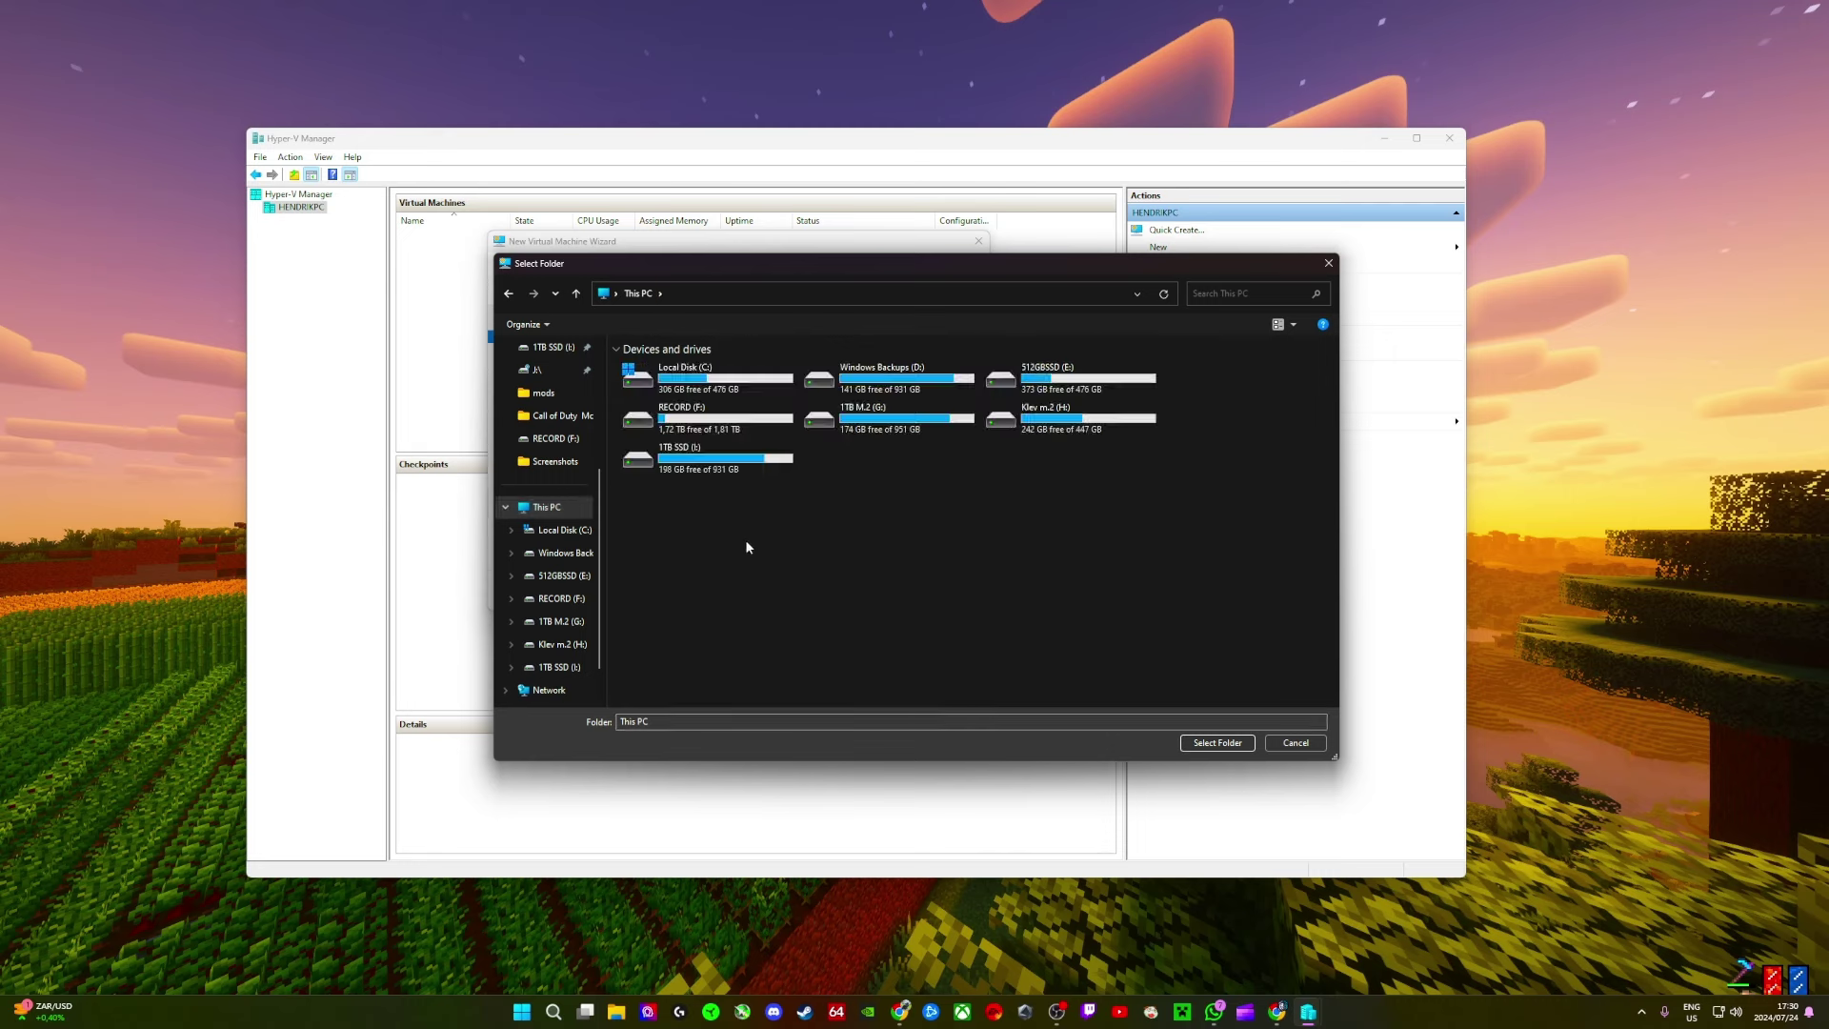
left_click(892, 385)
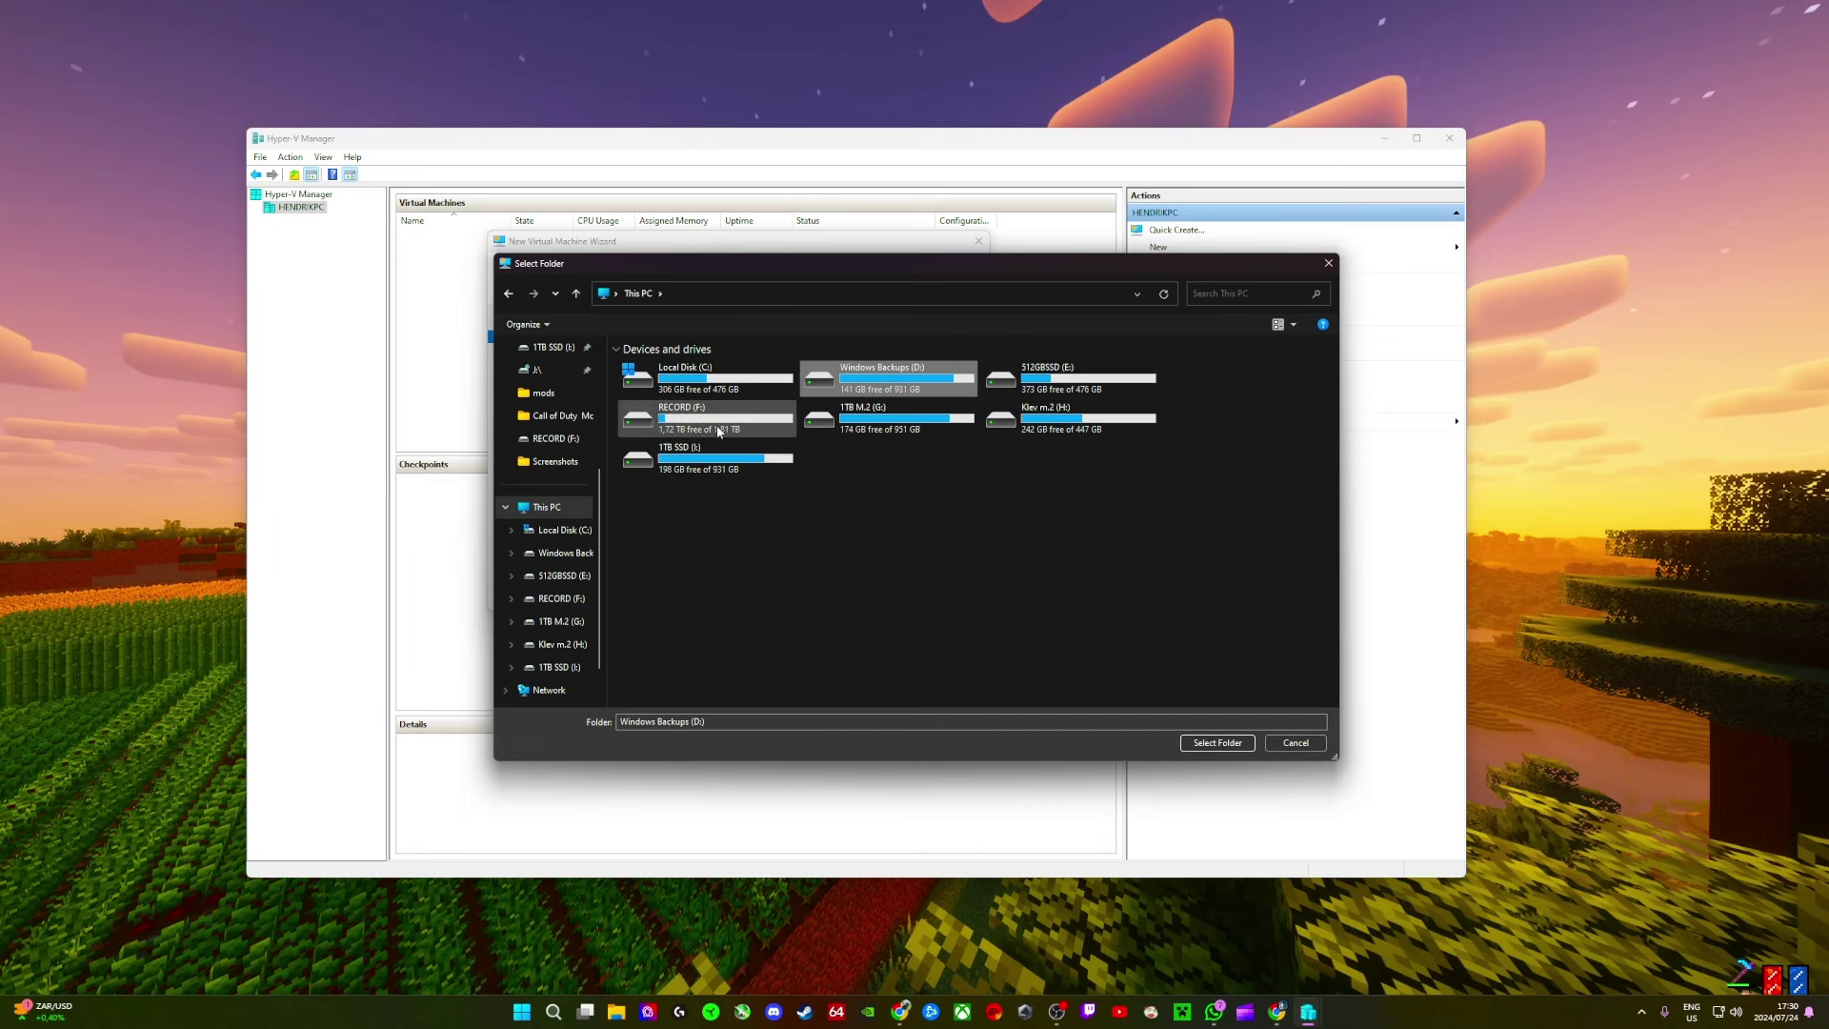
left_click(740, 426)
left_click(1218, 742)
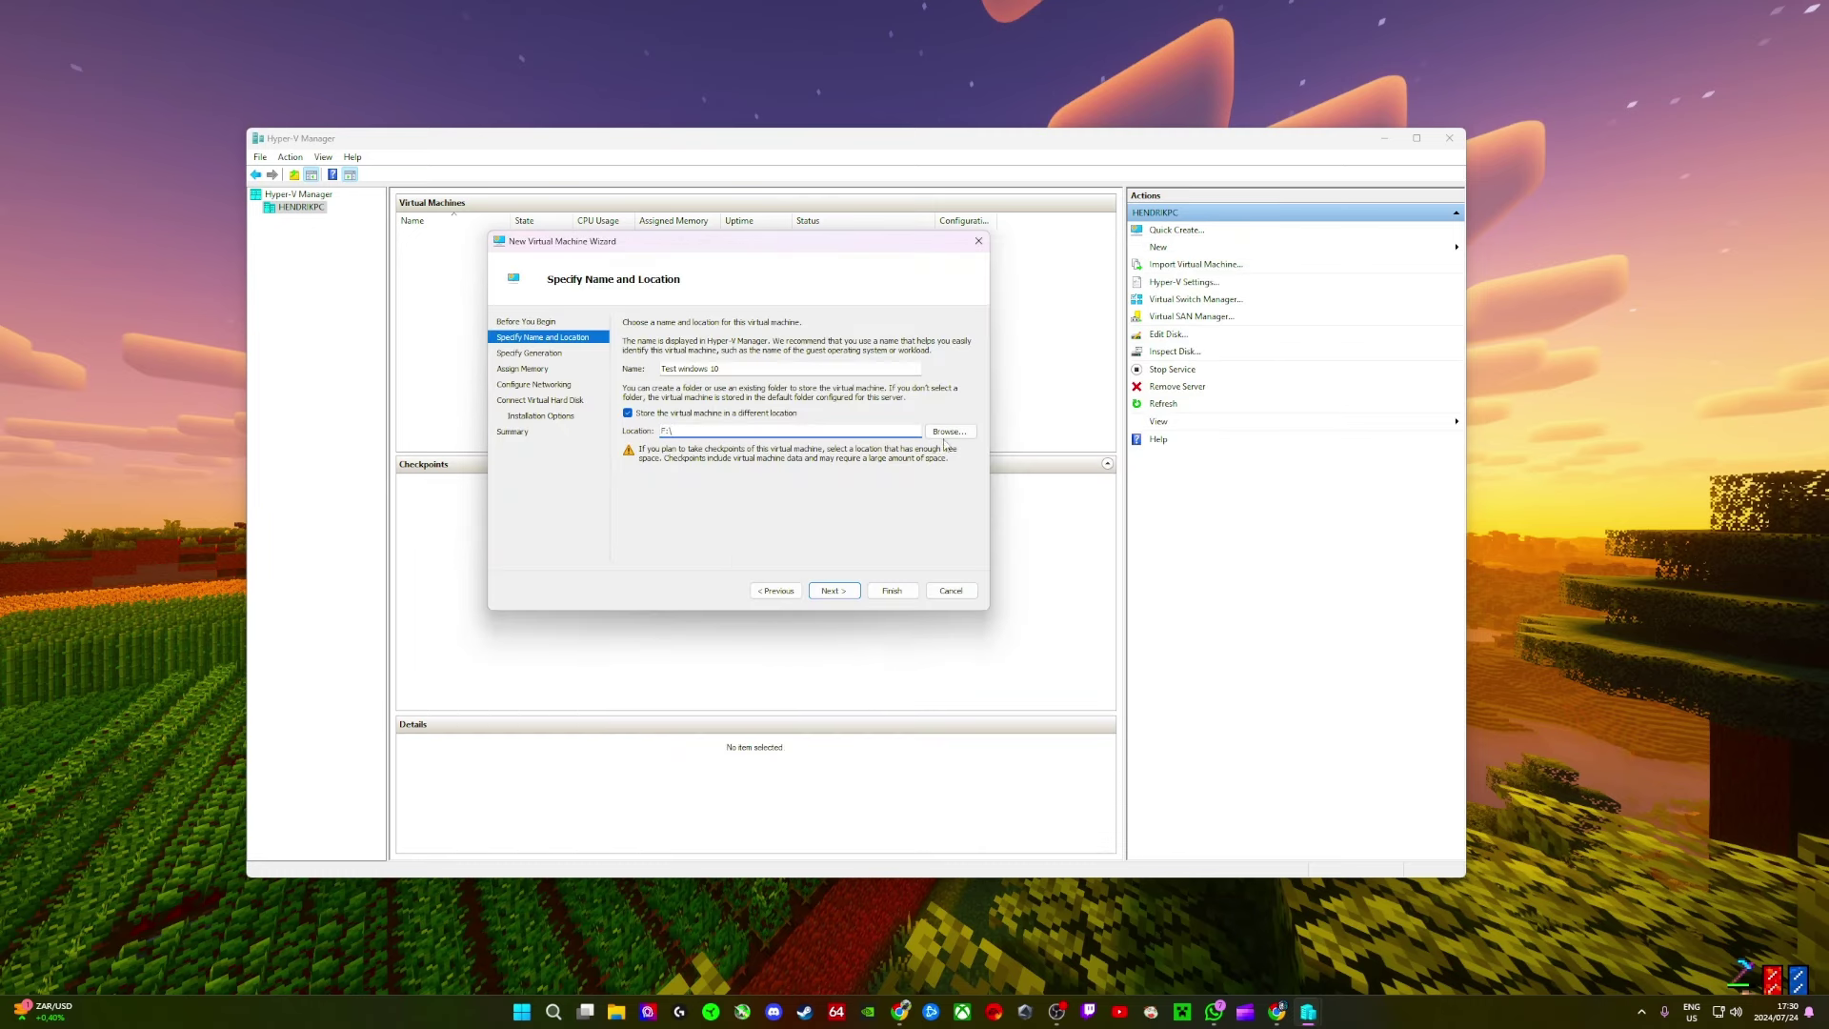
Step: Browse for the location again and create a folder named "Test backup win10 HV" on the RECORD (F:) drive
left_click(948, 432)
left_click(562, 599)
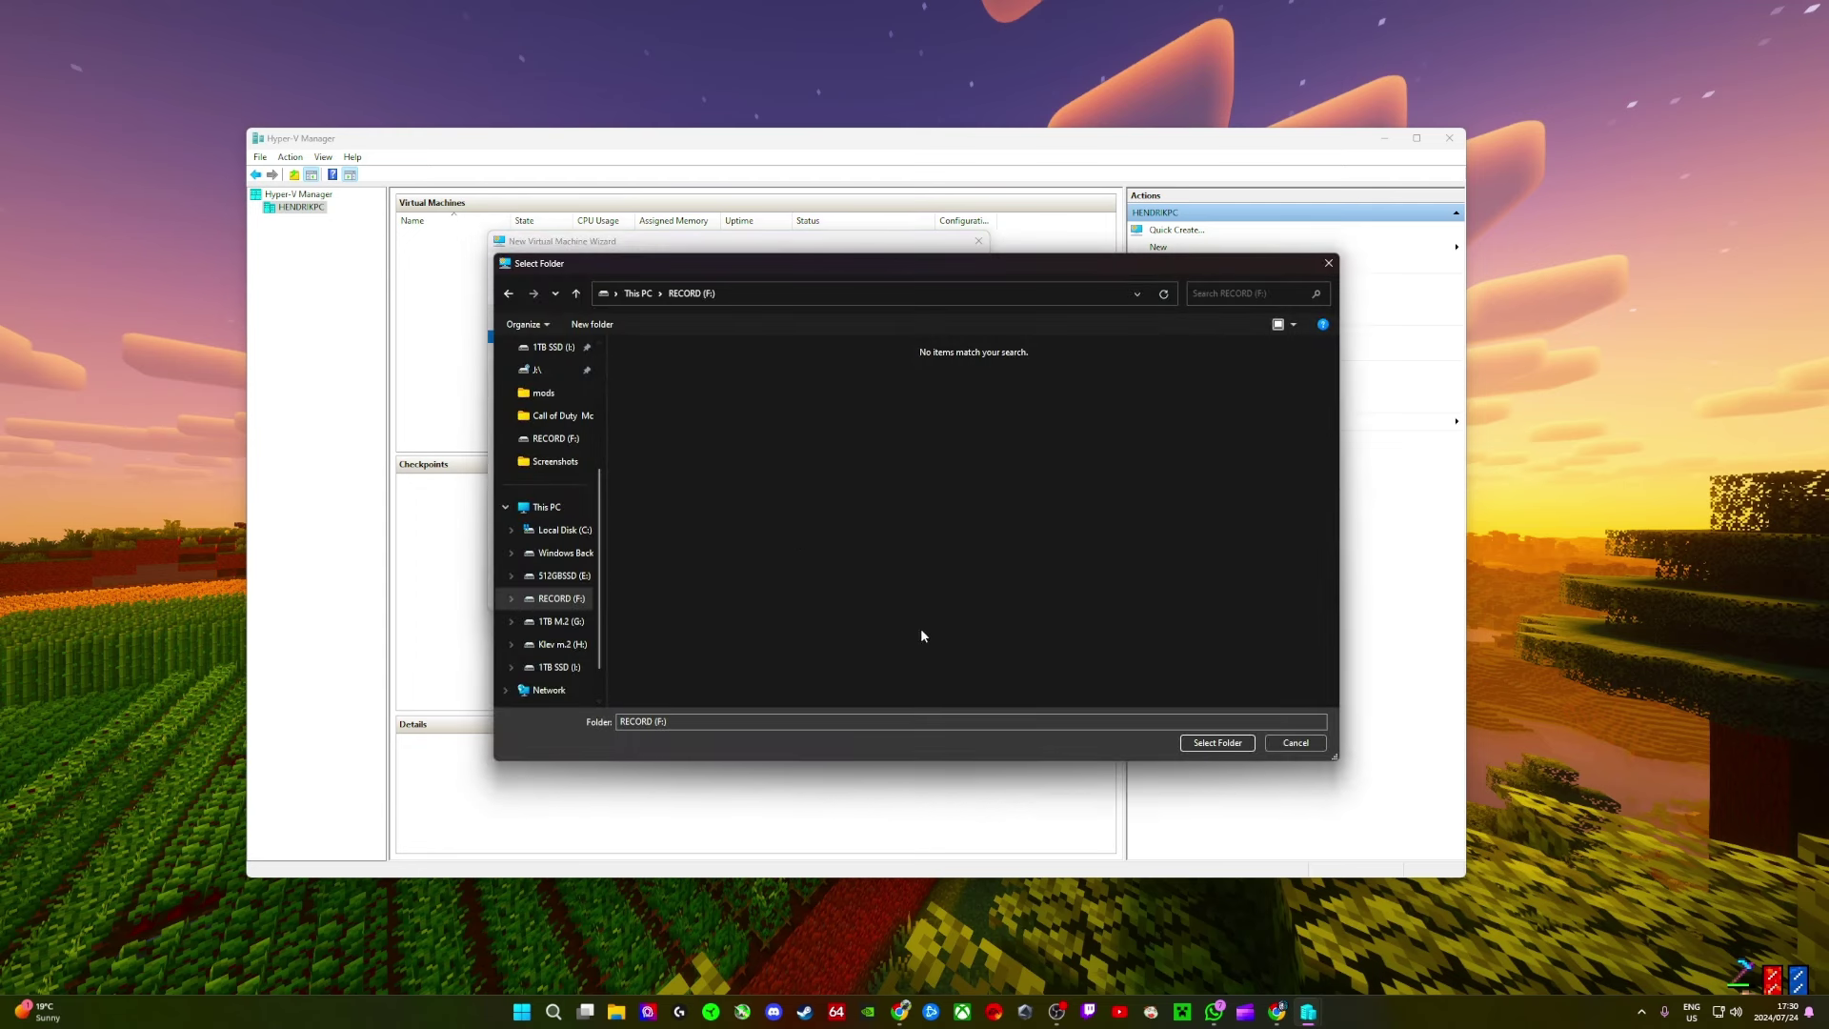
right_click(797, 536)
mouse_move(848, 656)
left_click(964, 657)
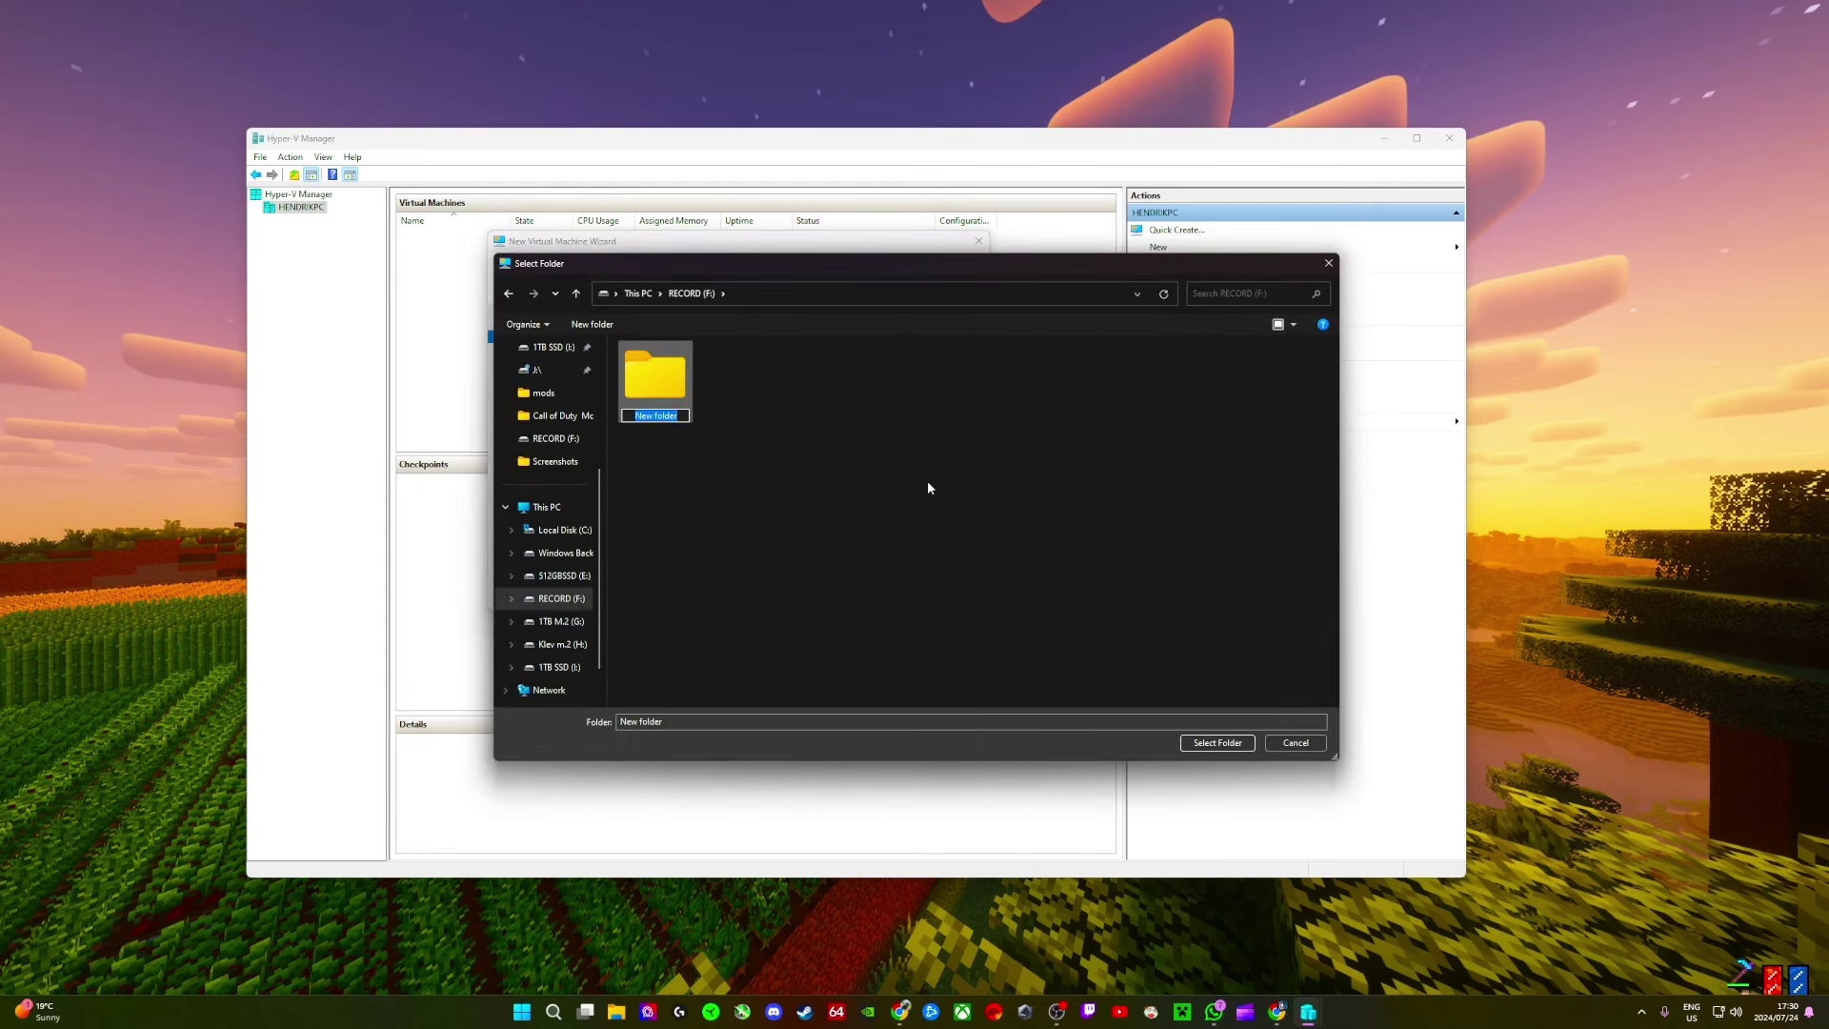
type("Test backu")
key("BackSpace")
type("up win")
type("ows10")
key("BackSpace")
key("BackSpace")
key("BackSpace")
key("BackSpace")
key("BackSpace")
type("10 HV")
left_click(928, 480)
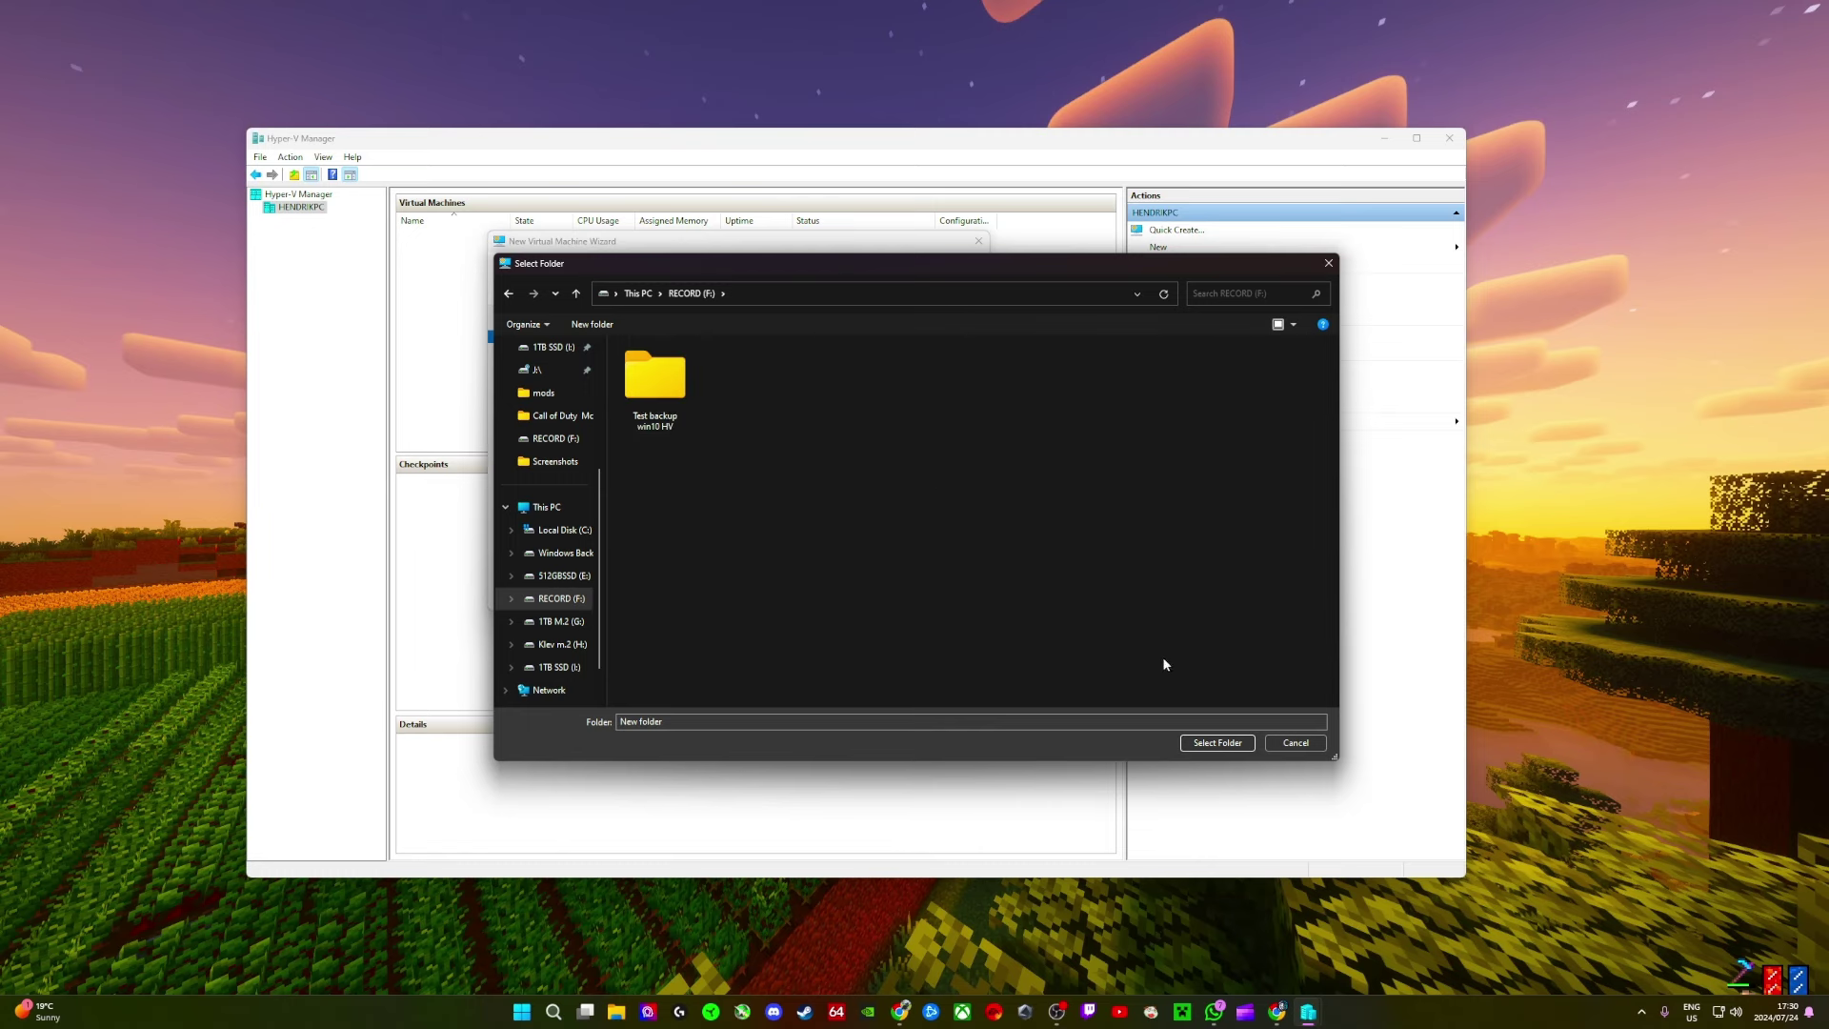
Step: Use the "Test backup win10 HV" folder as the virtual machine's location and accept Generation 2
left_click(668, 416)
left_click(1234, 744)
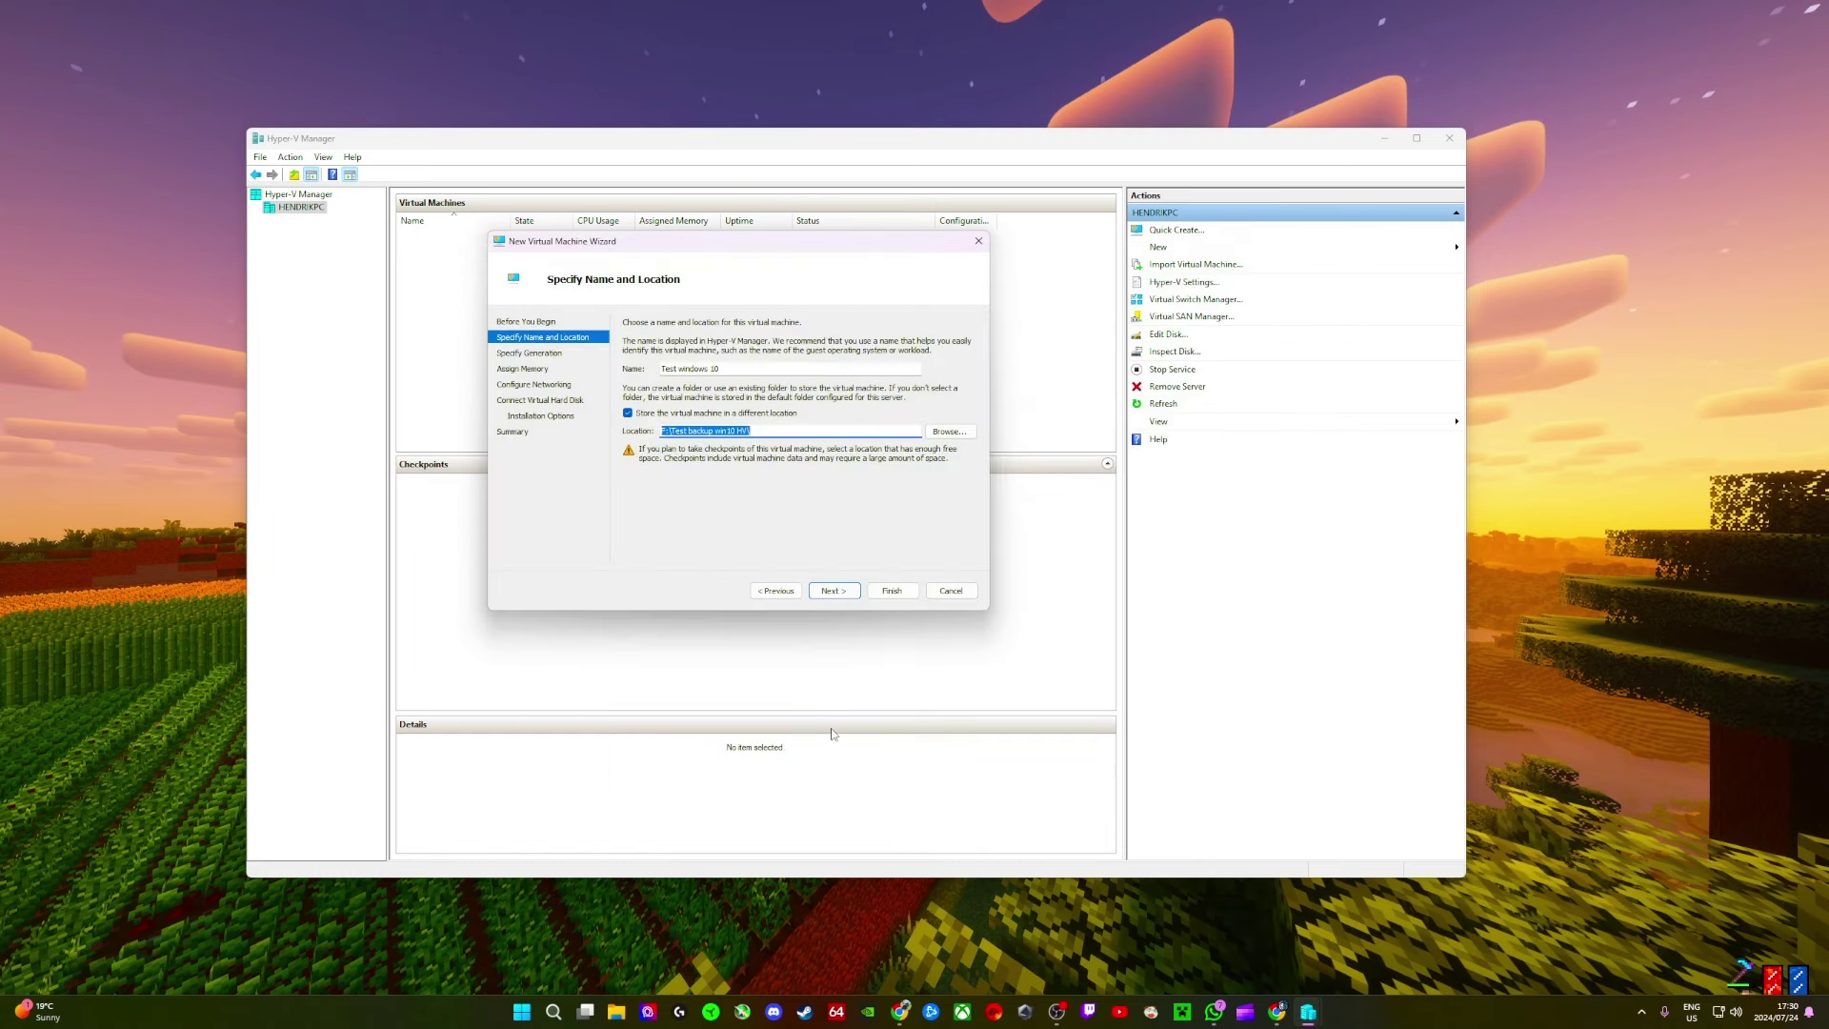
left_click(853, 598)
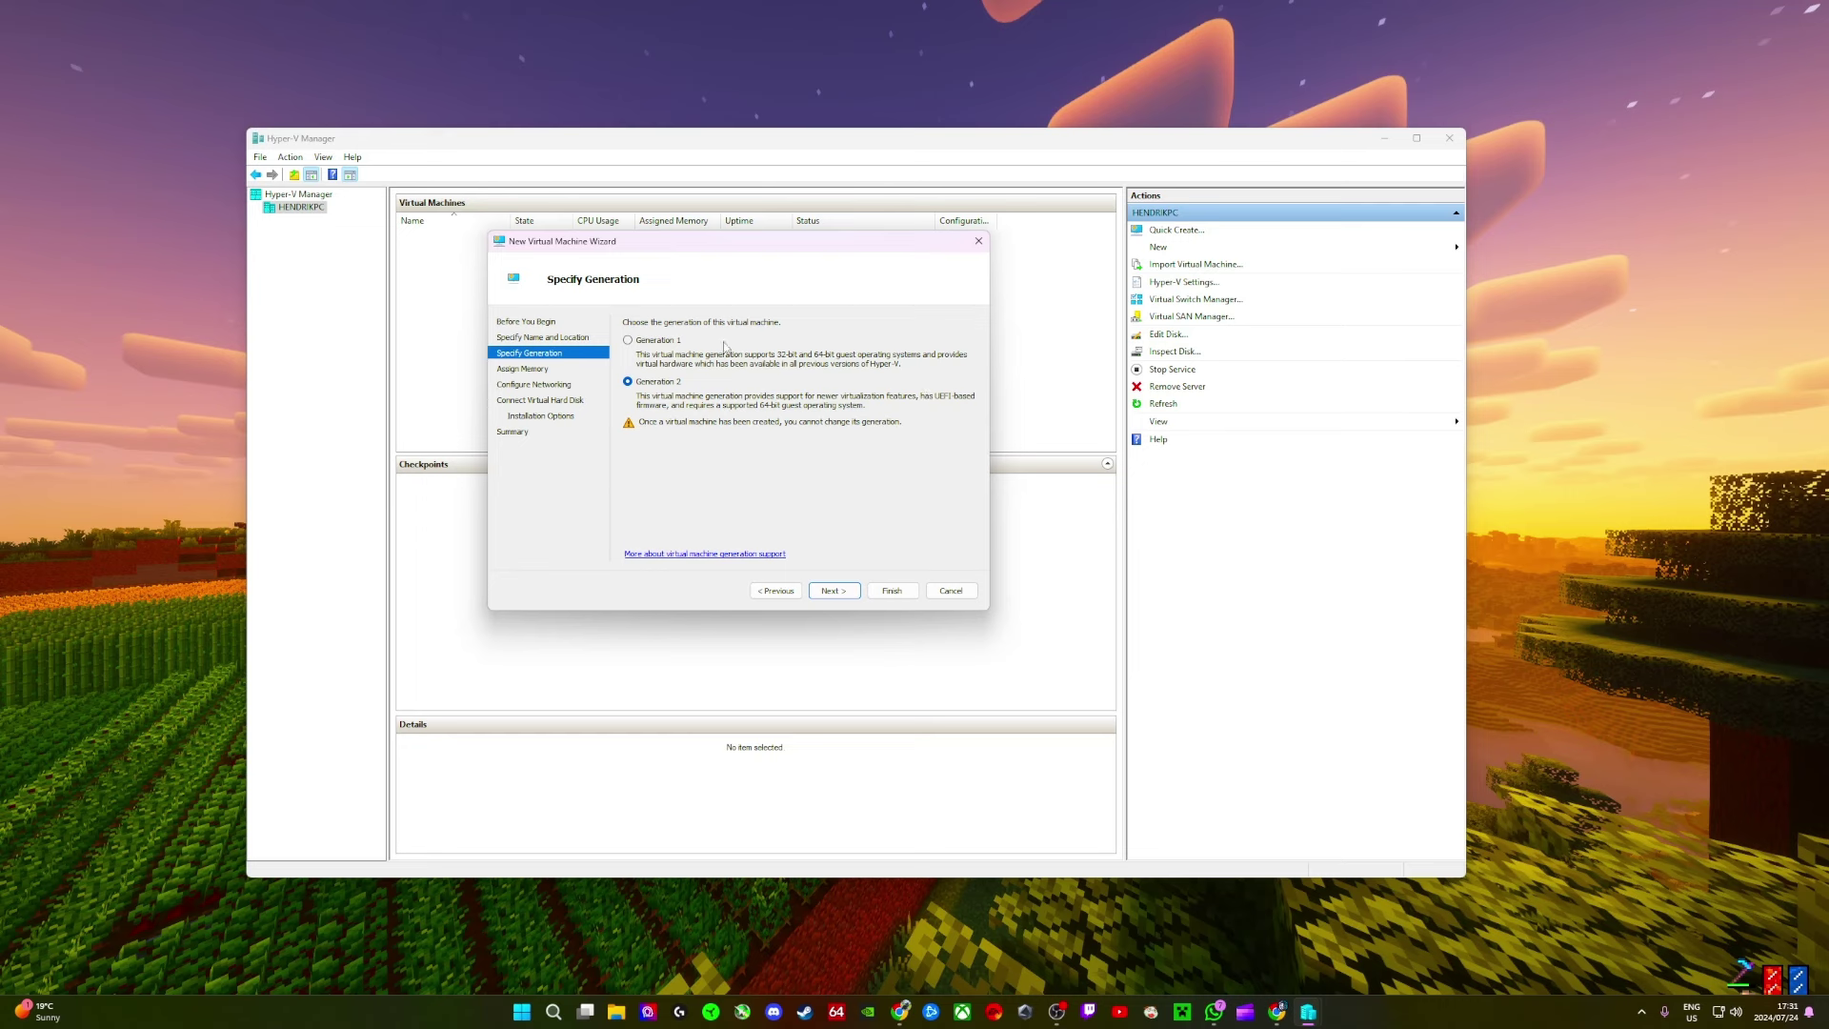
left_click(834, 591)
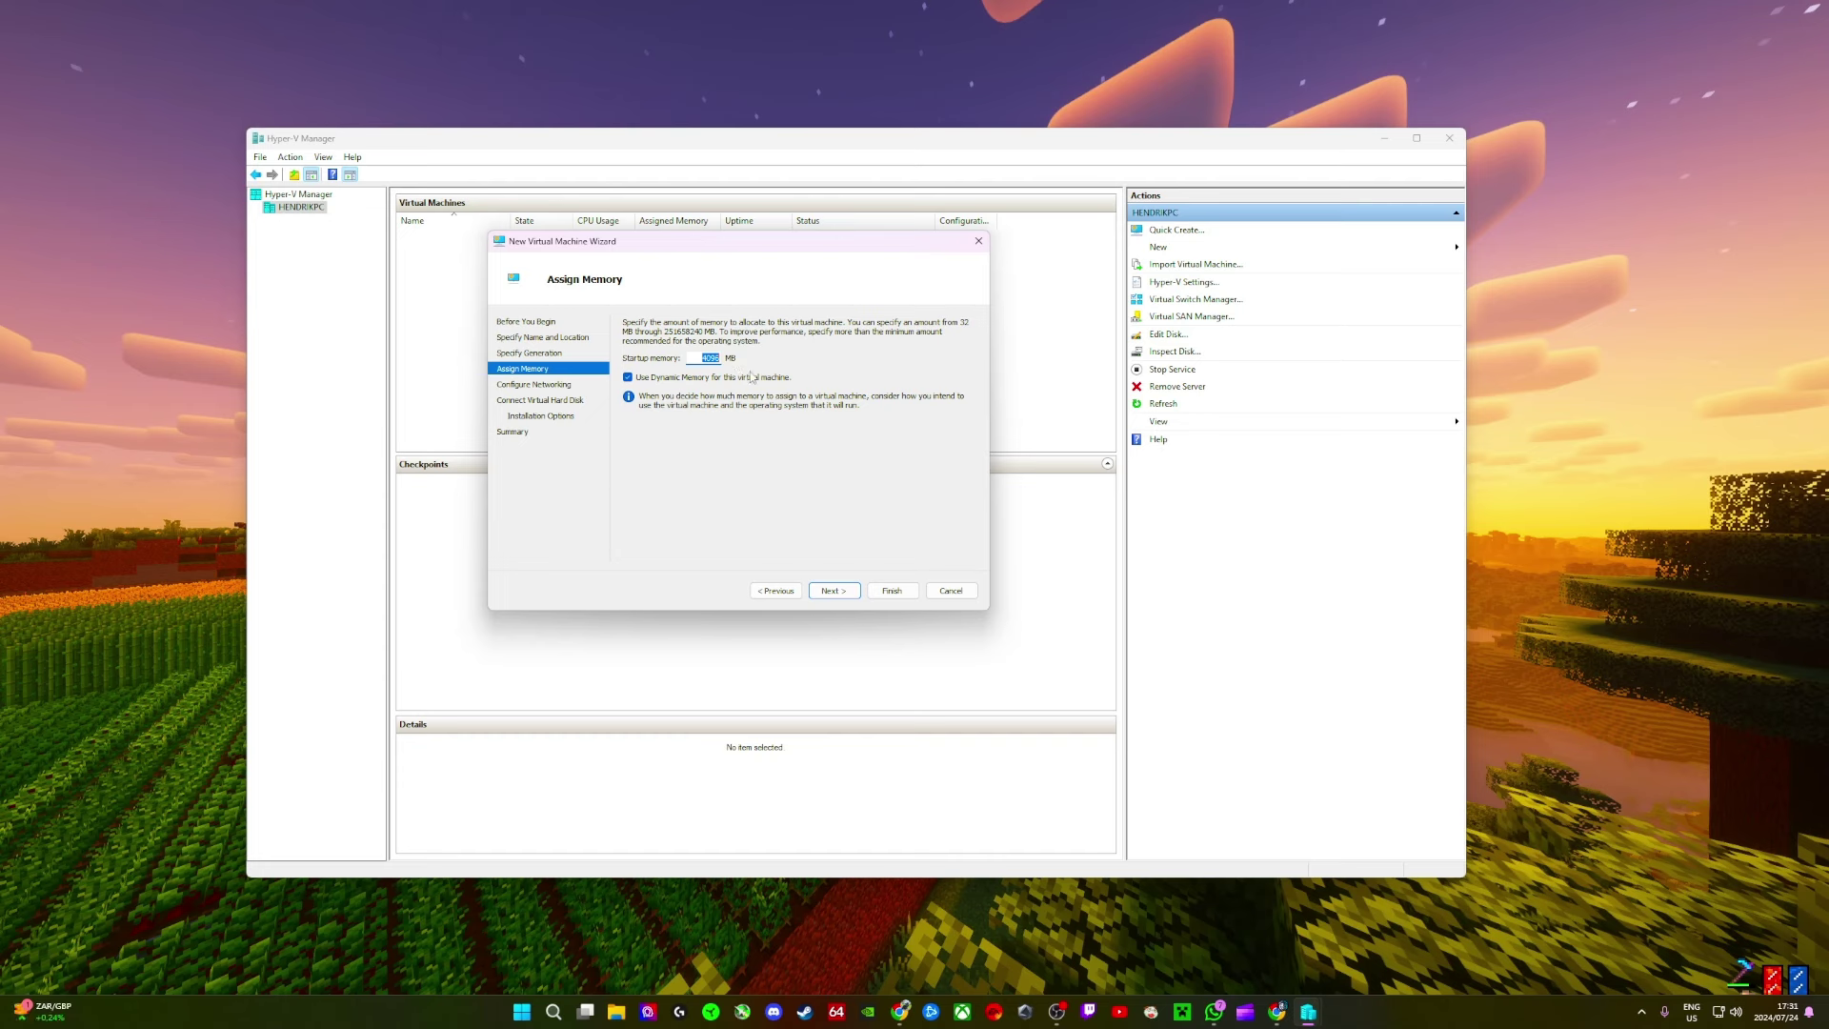
Step: Set the startup memory to 8096 MB with Dynamic Memory enabled and continue to the networking page
left_click(692, 359)
left_click_drag(692, 359, 790, 366)
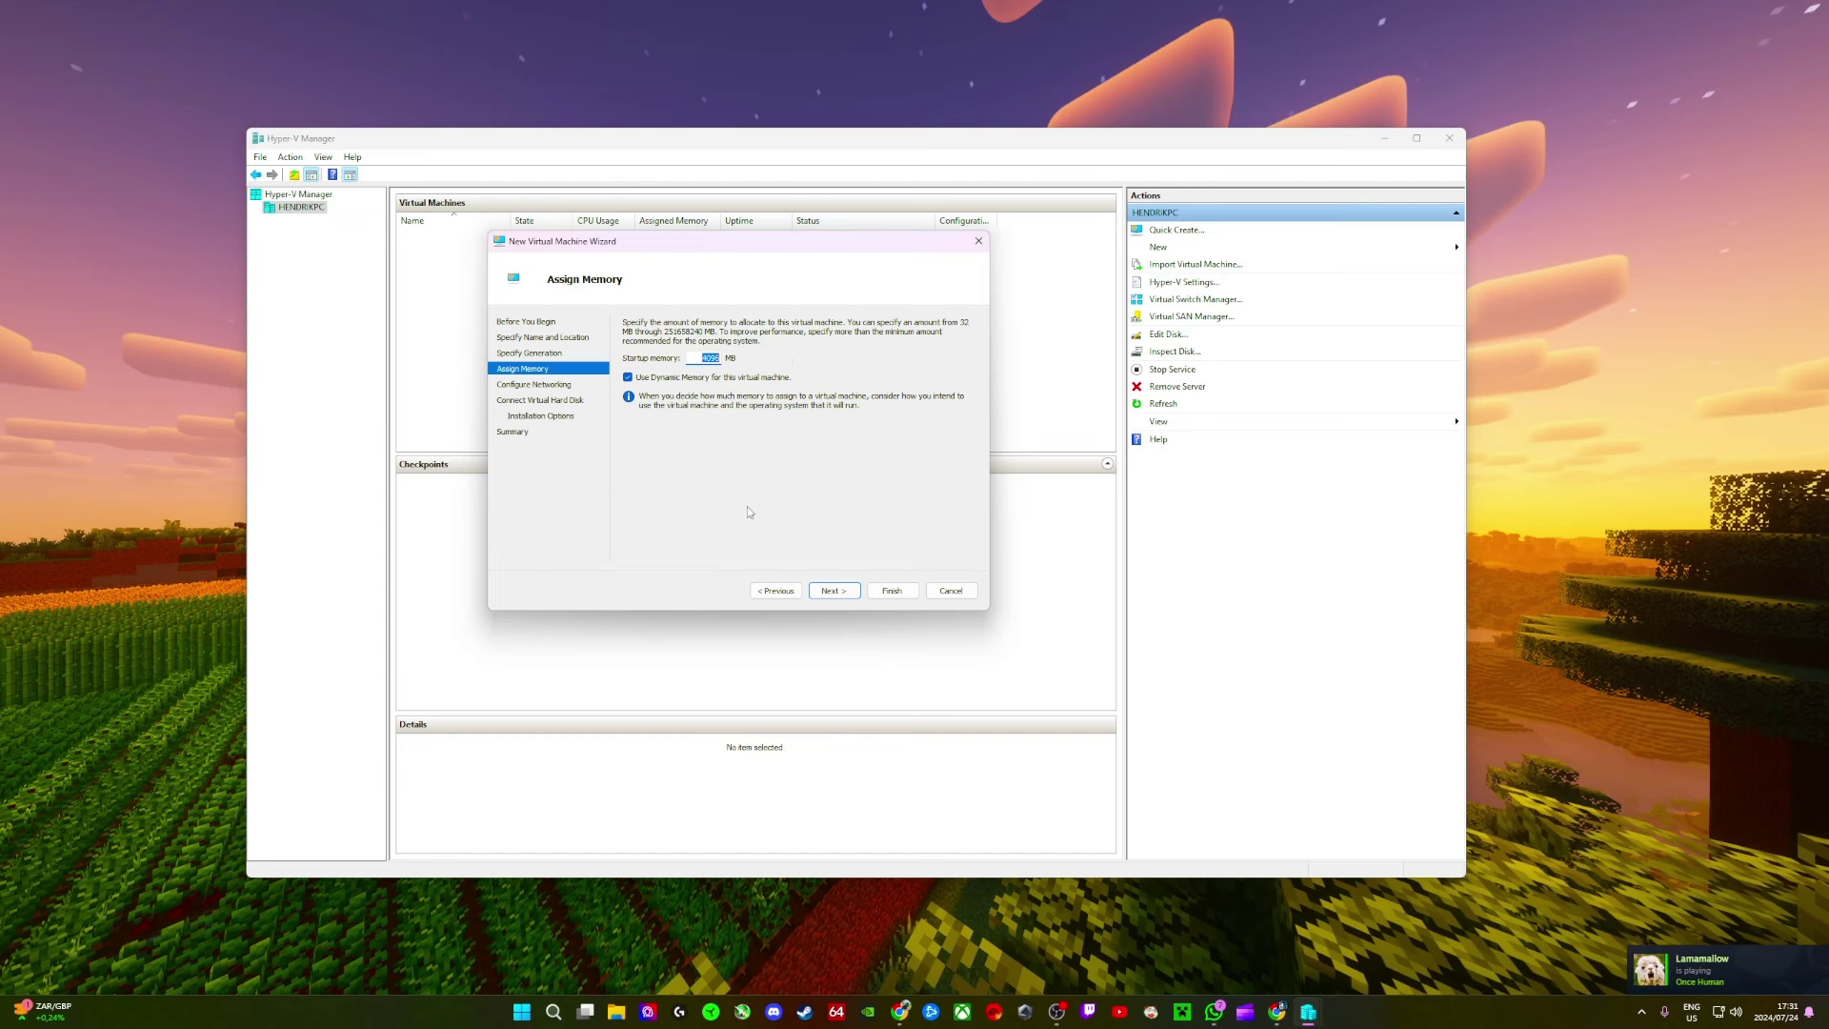
left_click(698, 360)
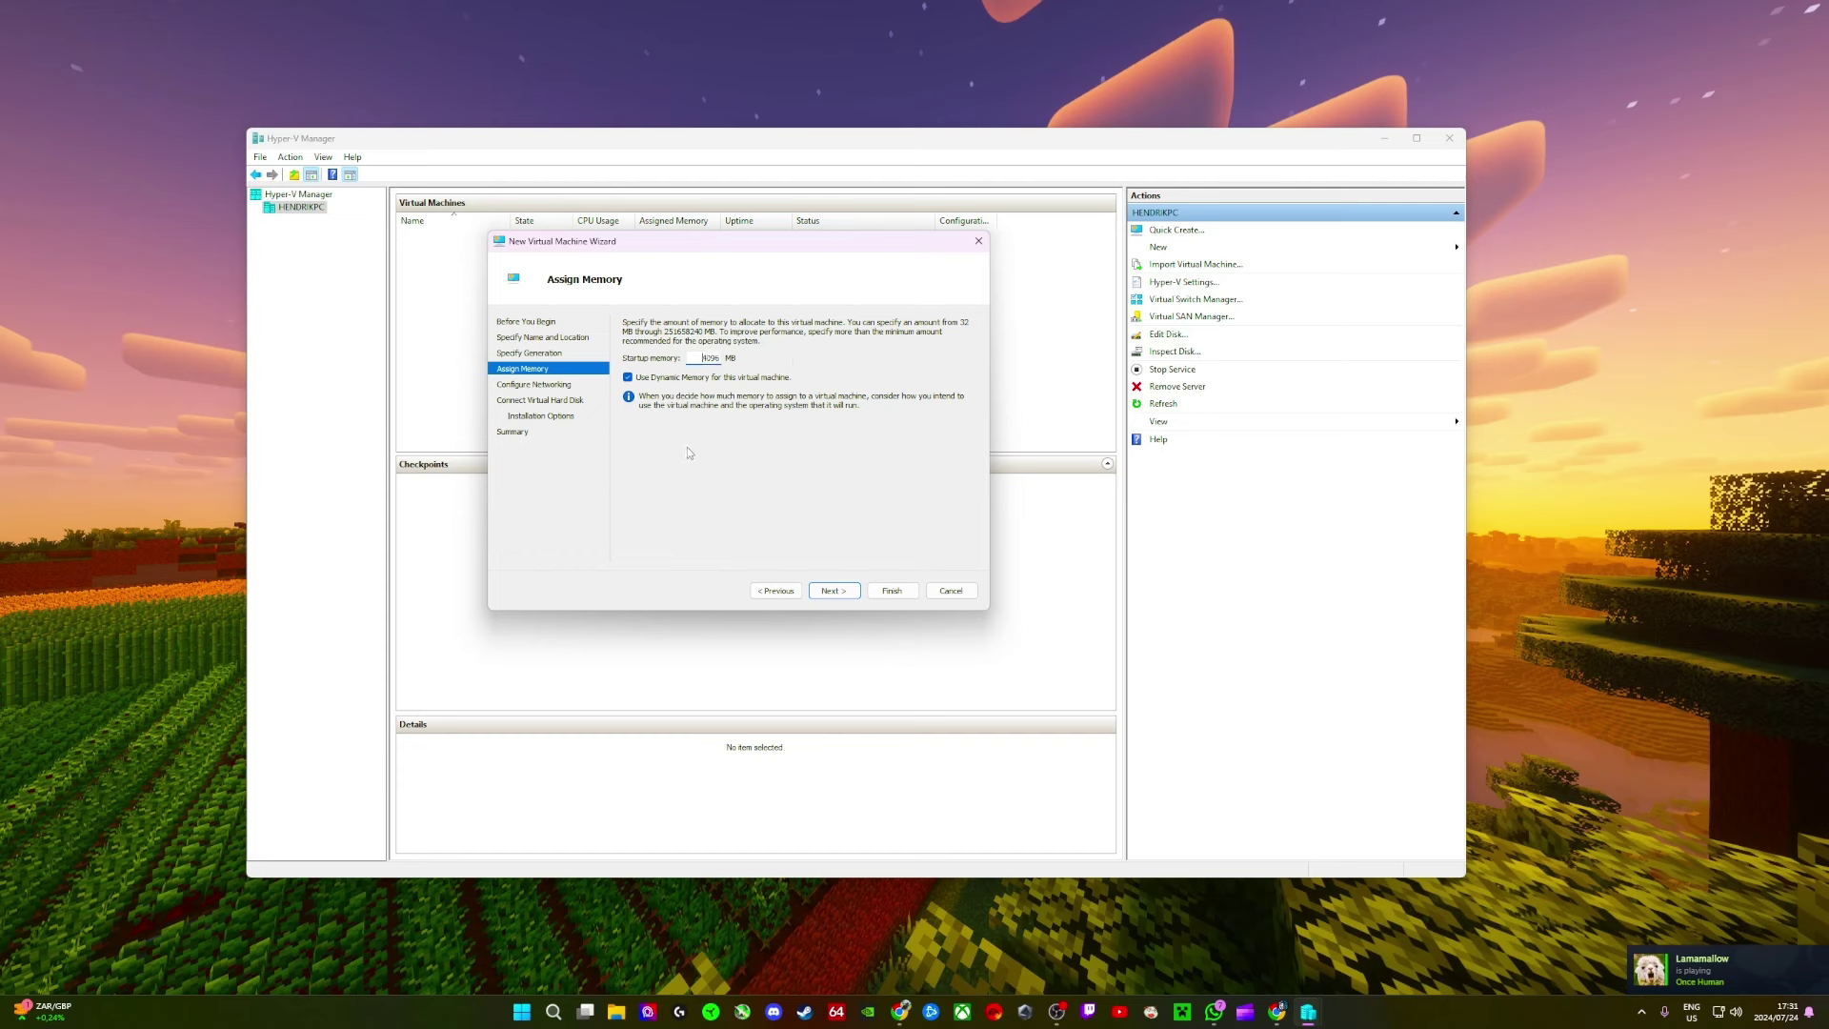
left_click(832, 590)
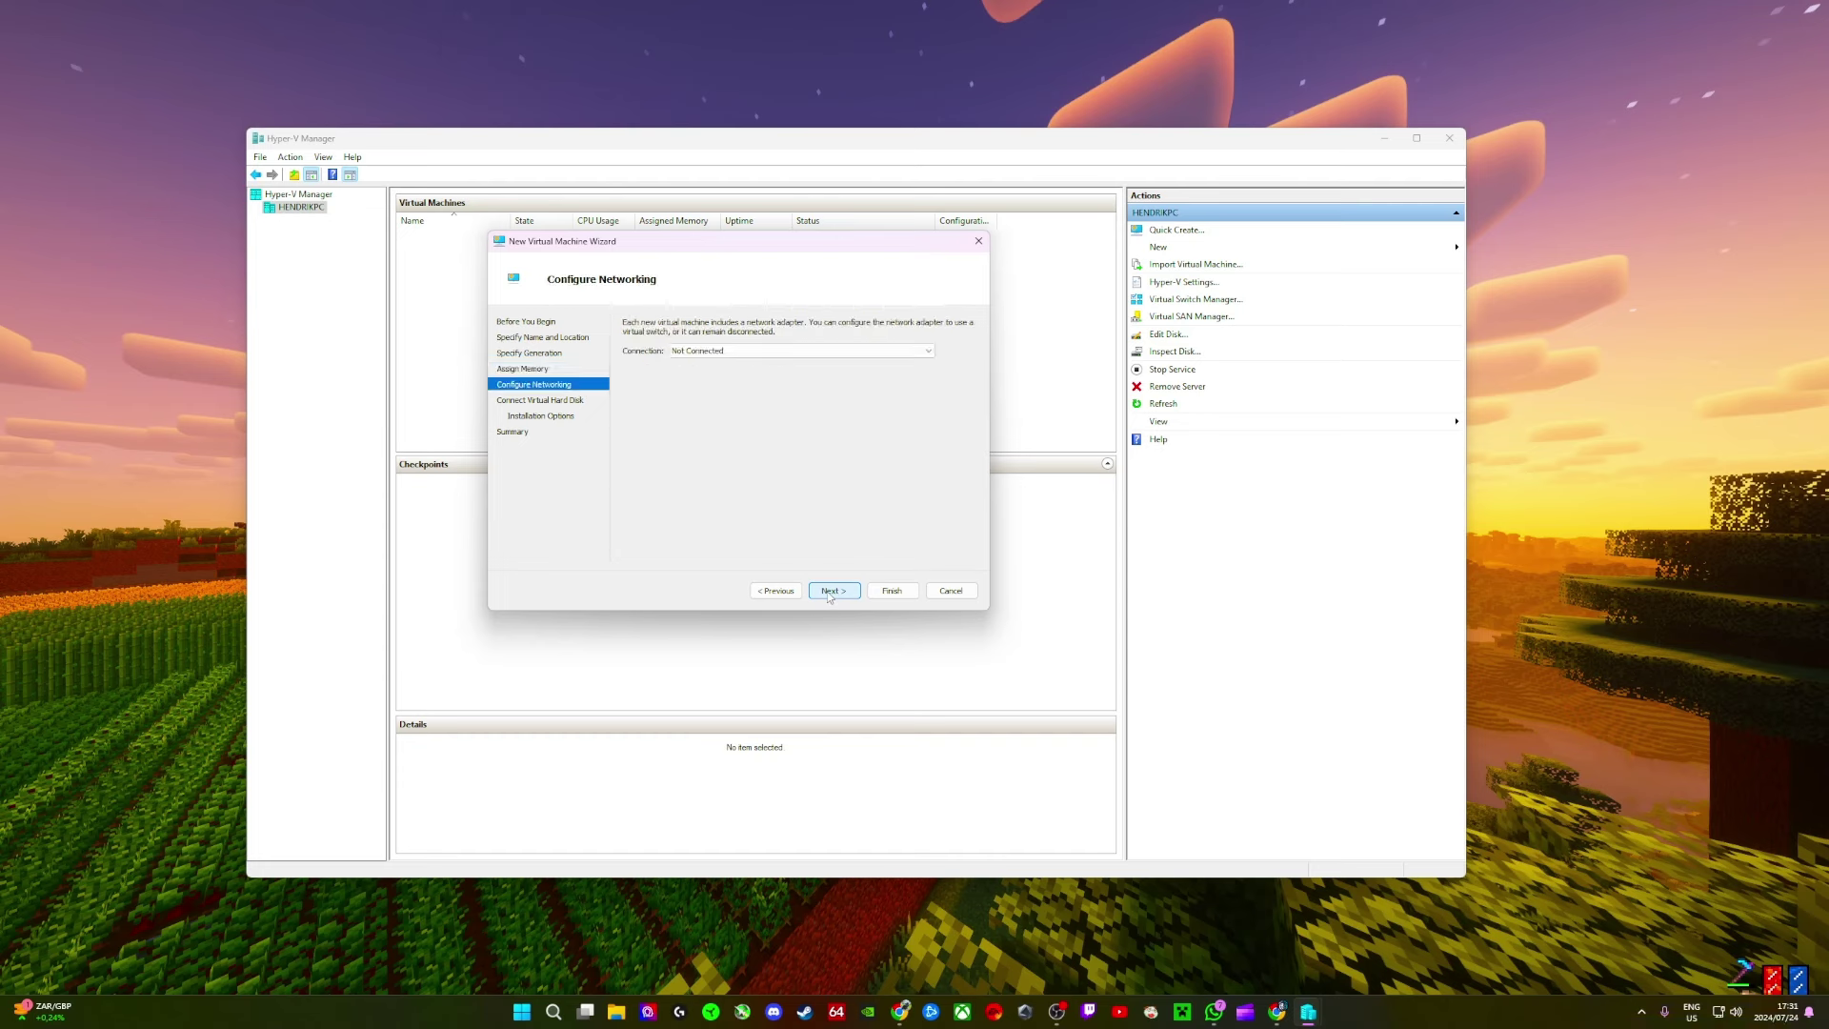
Step: Connect the virtual machine's network adapter to the Default Switch and continue to the virtual hard disk page
left_click(735, 351)
left_click(739, 373)
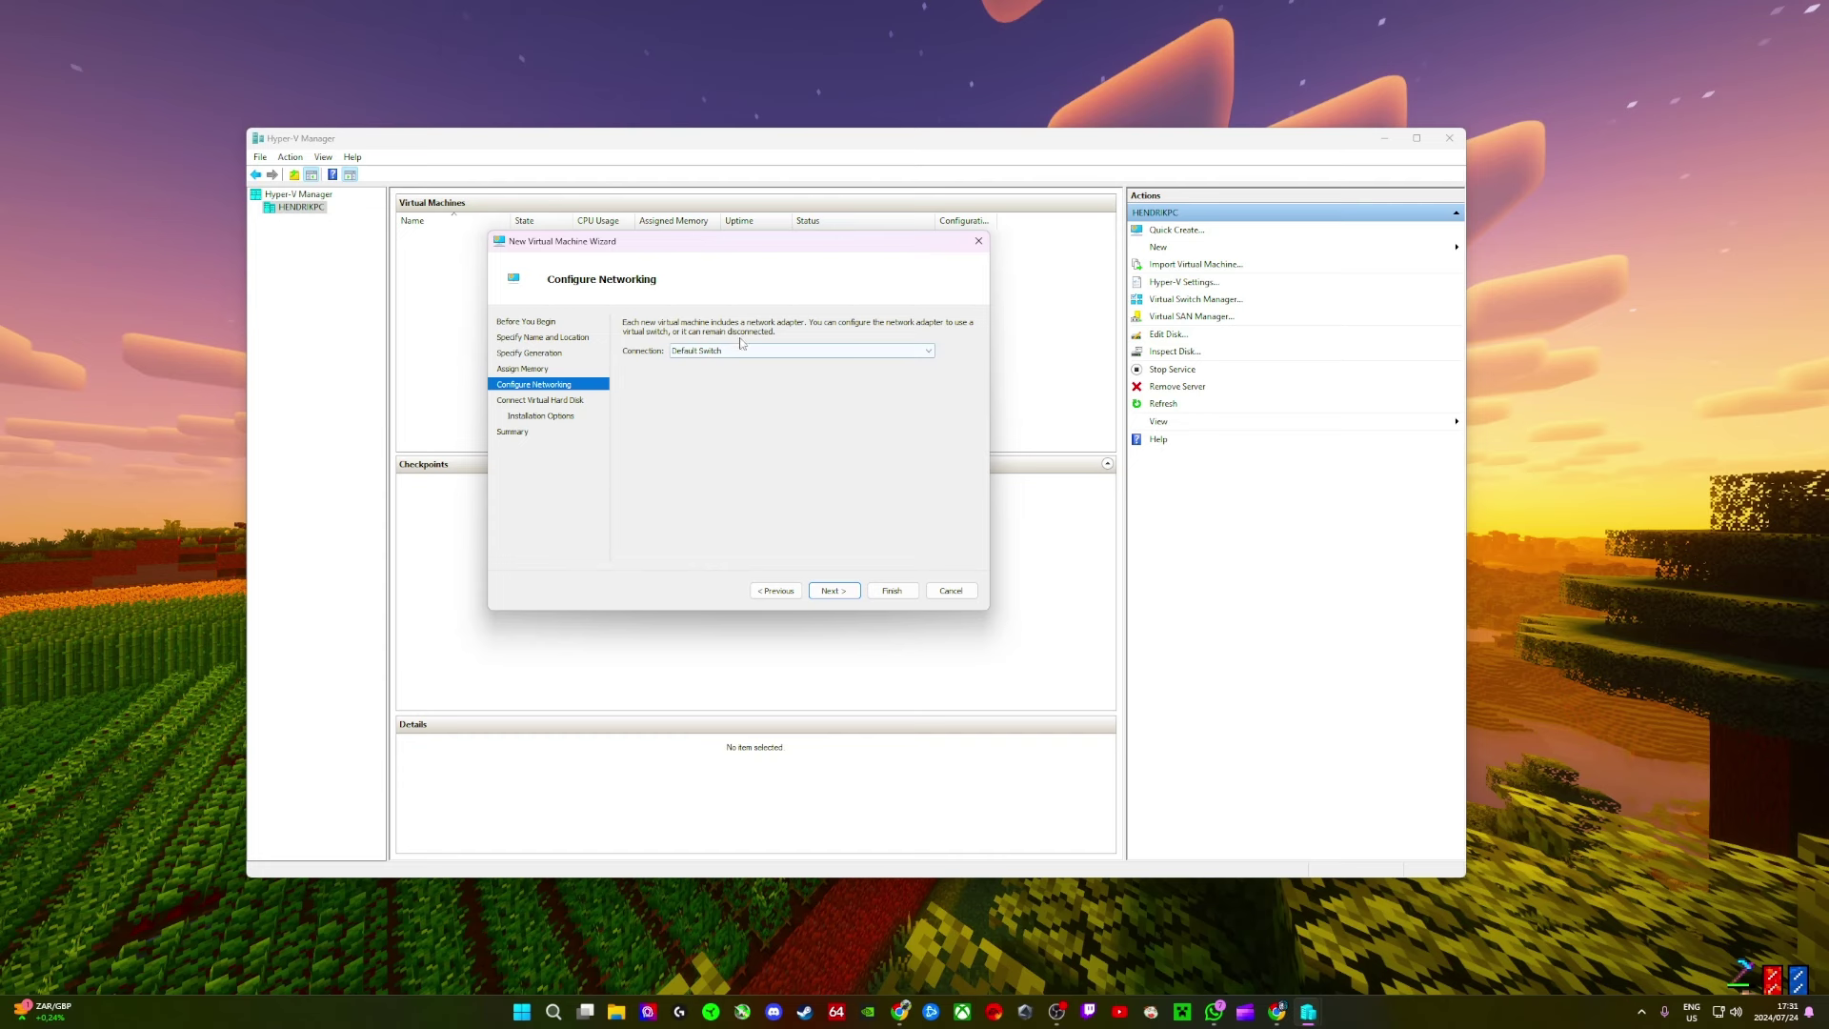
left_click(766, 351)
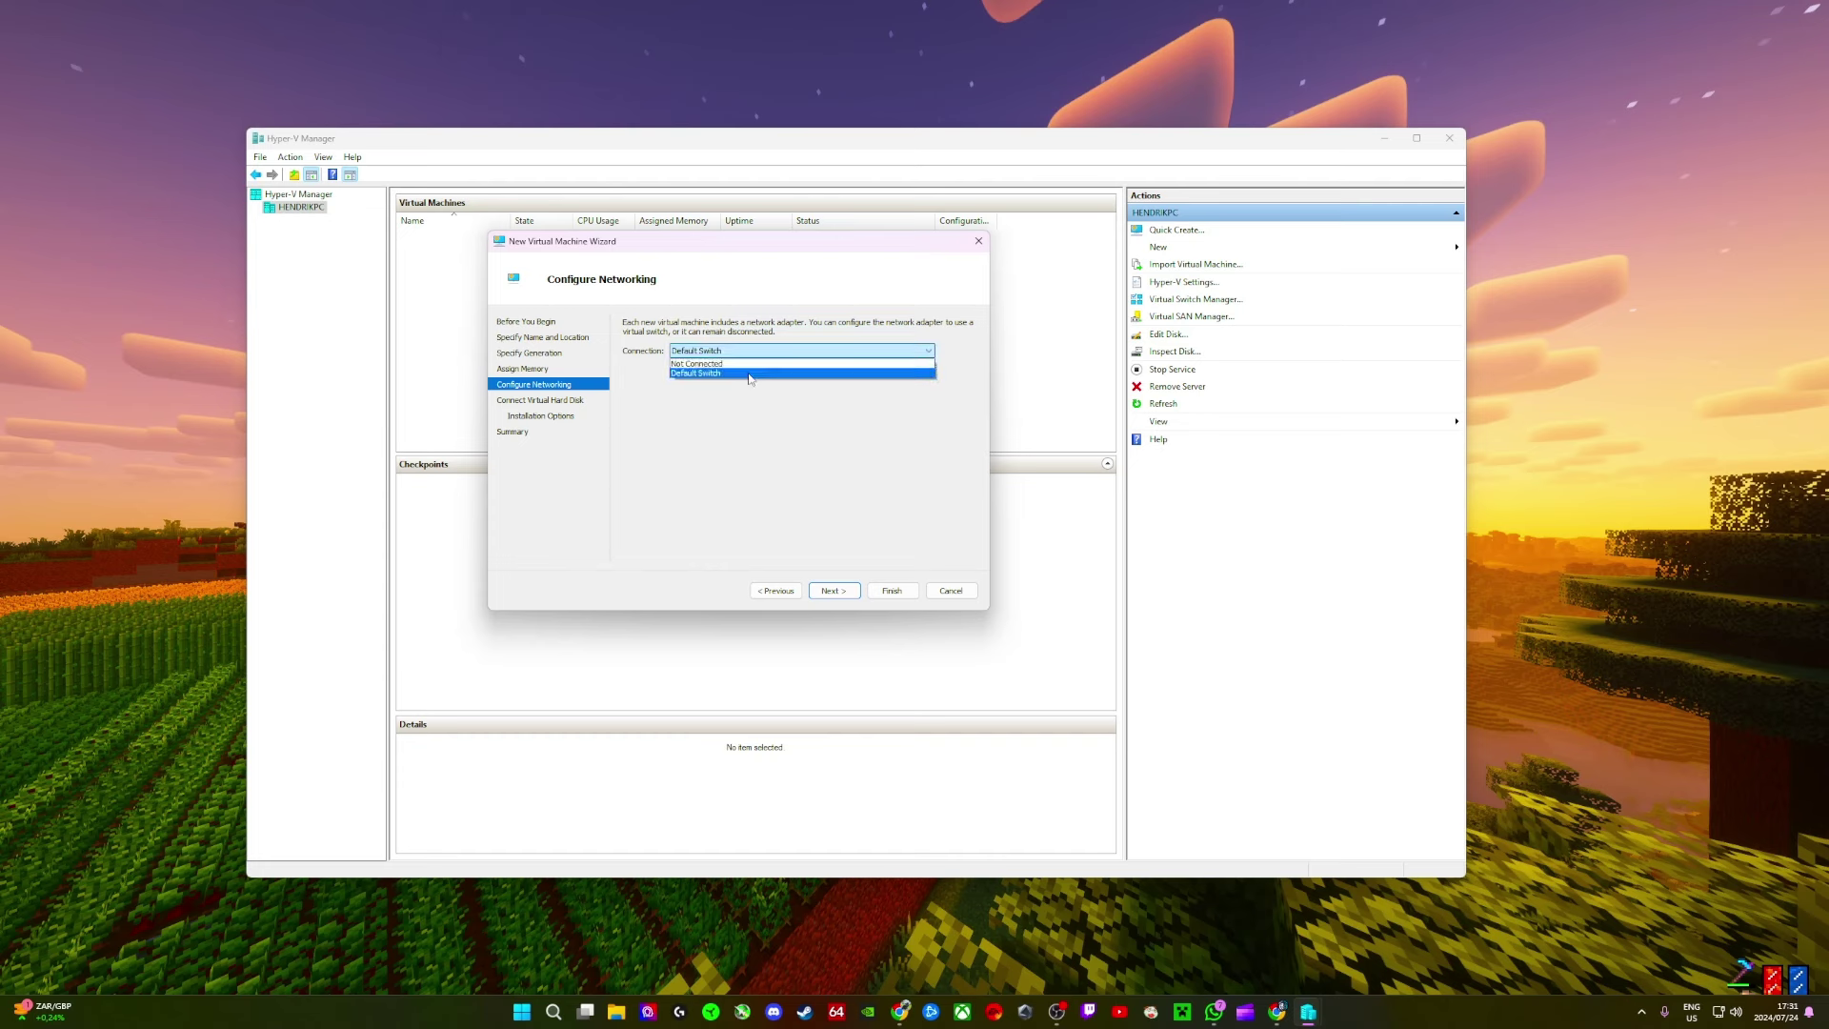
left_click(705, 375)
left_click(711, 351)
left_click(711, 375)
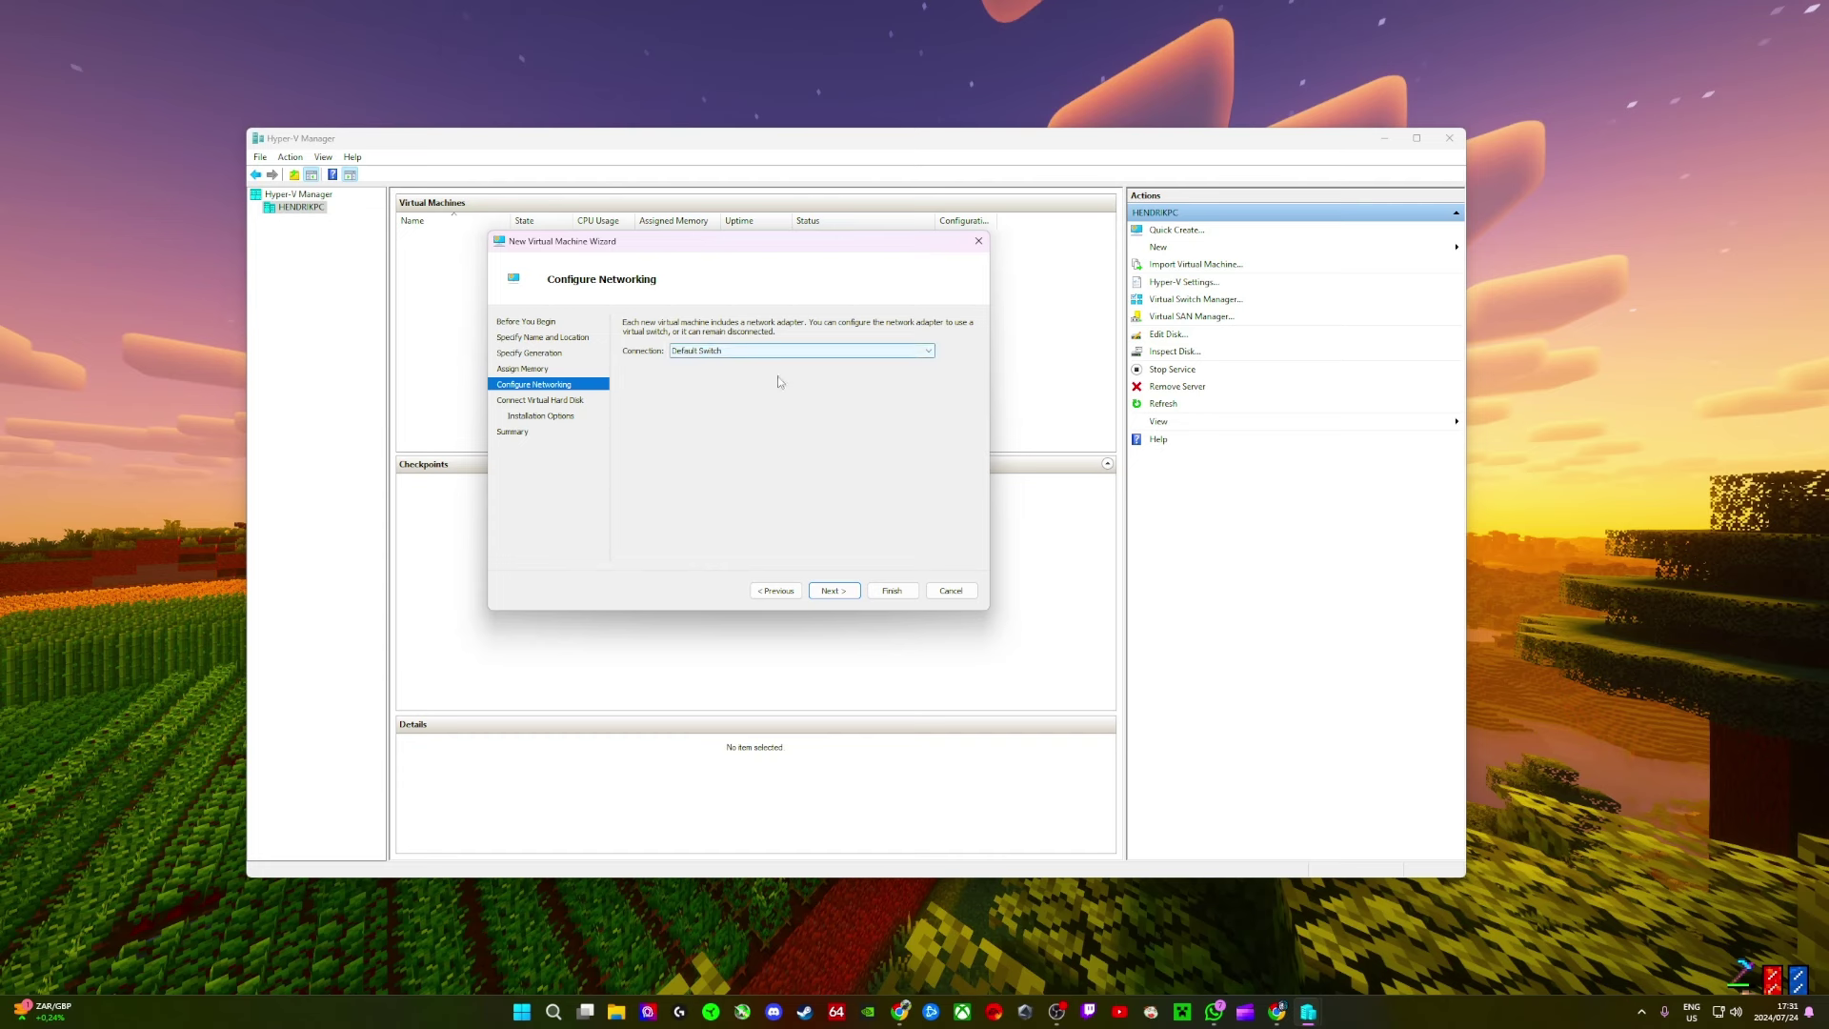
left_click(725, 351)
left_click(724, 377)
left_click(834, 590)
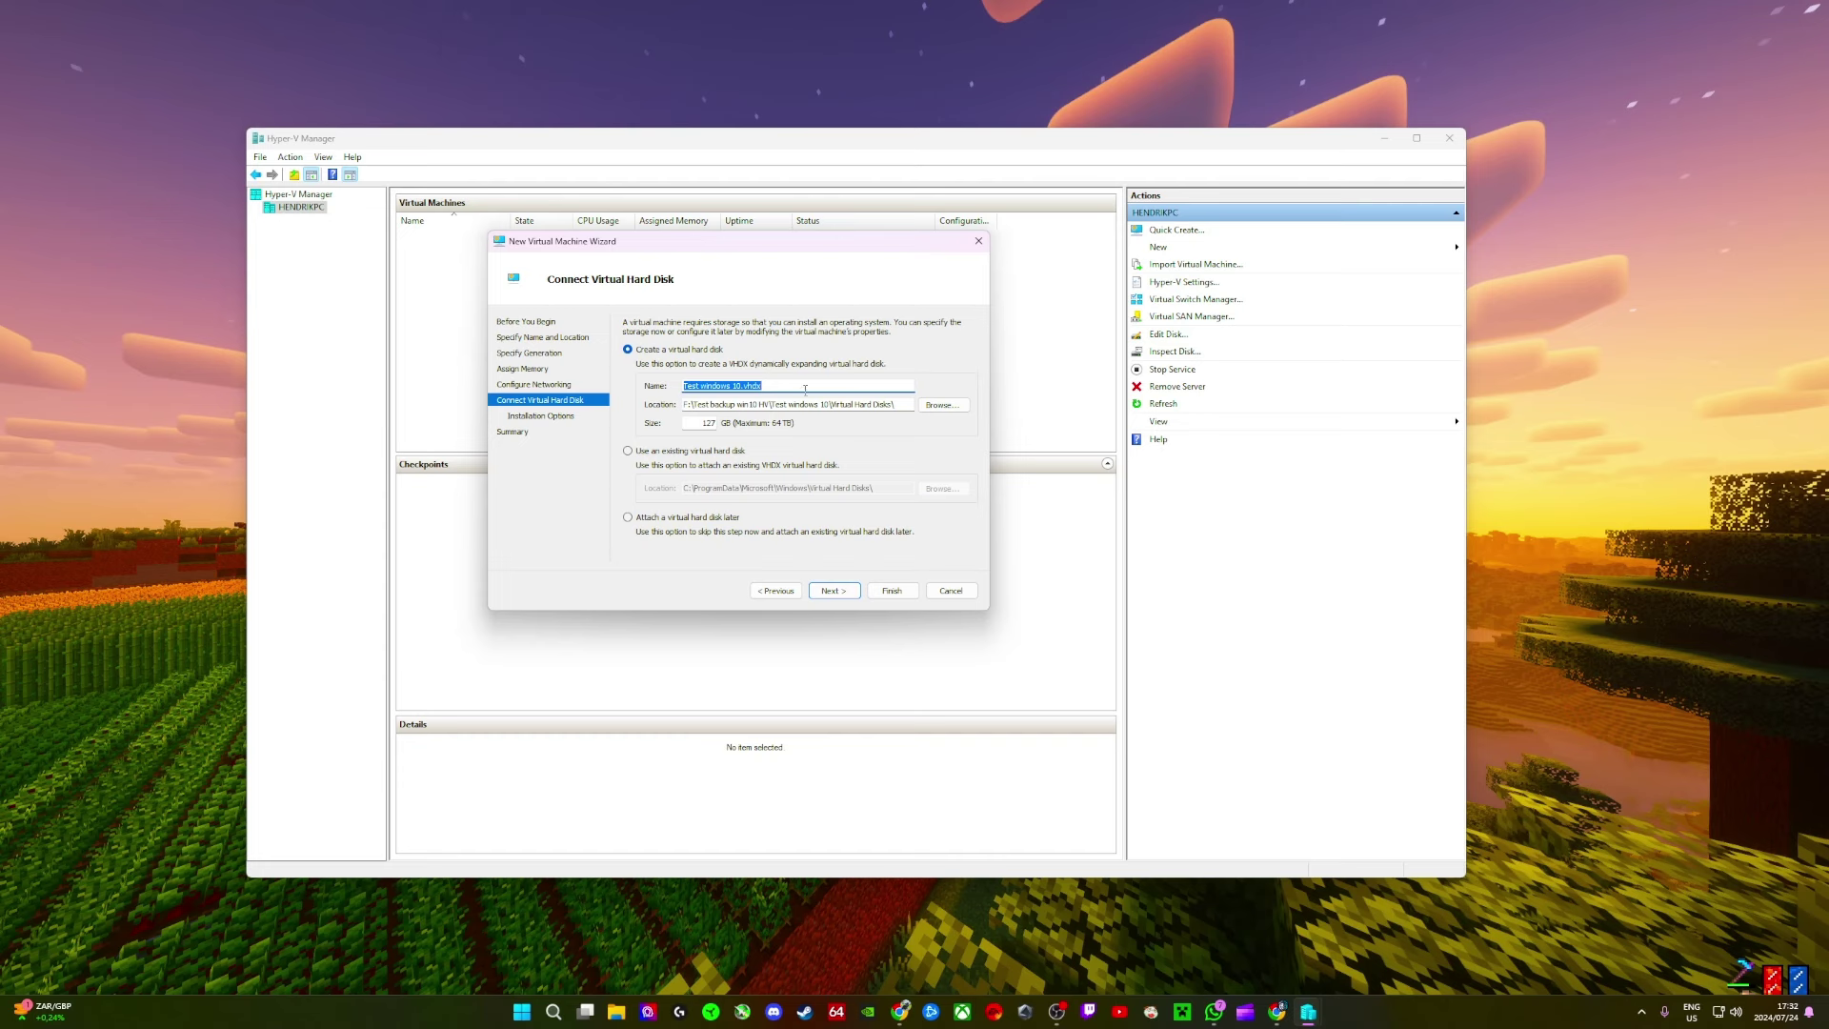
Step: Browse for the virtual hard disk location and create a folder named "Stor" inside "Test backup win10 HV" on the RECORD (F:) drive
left_click(785, 386)
left_click(941, 406)
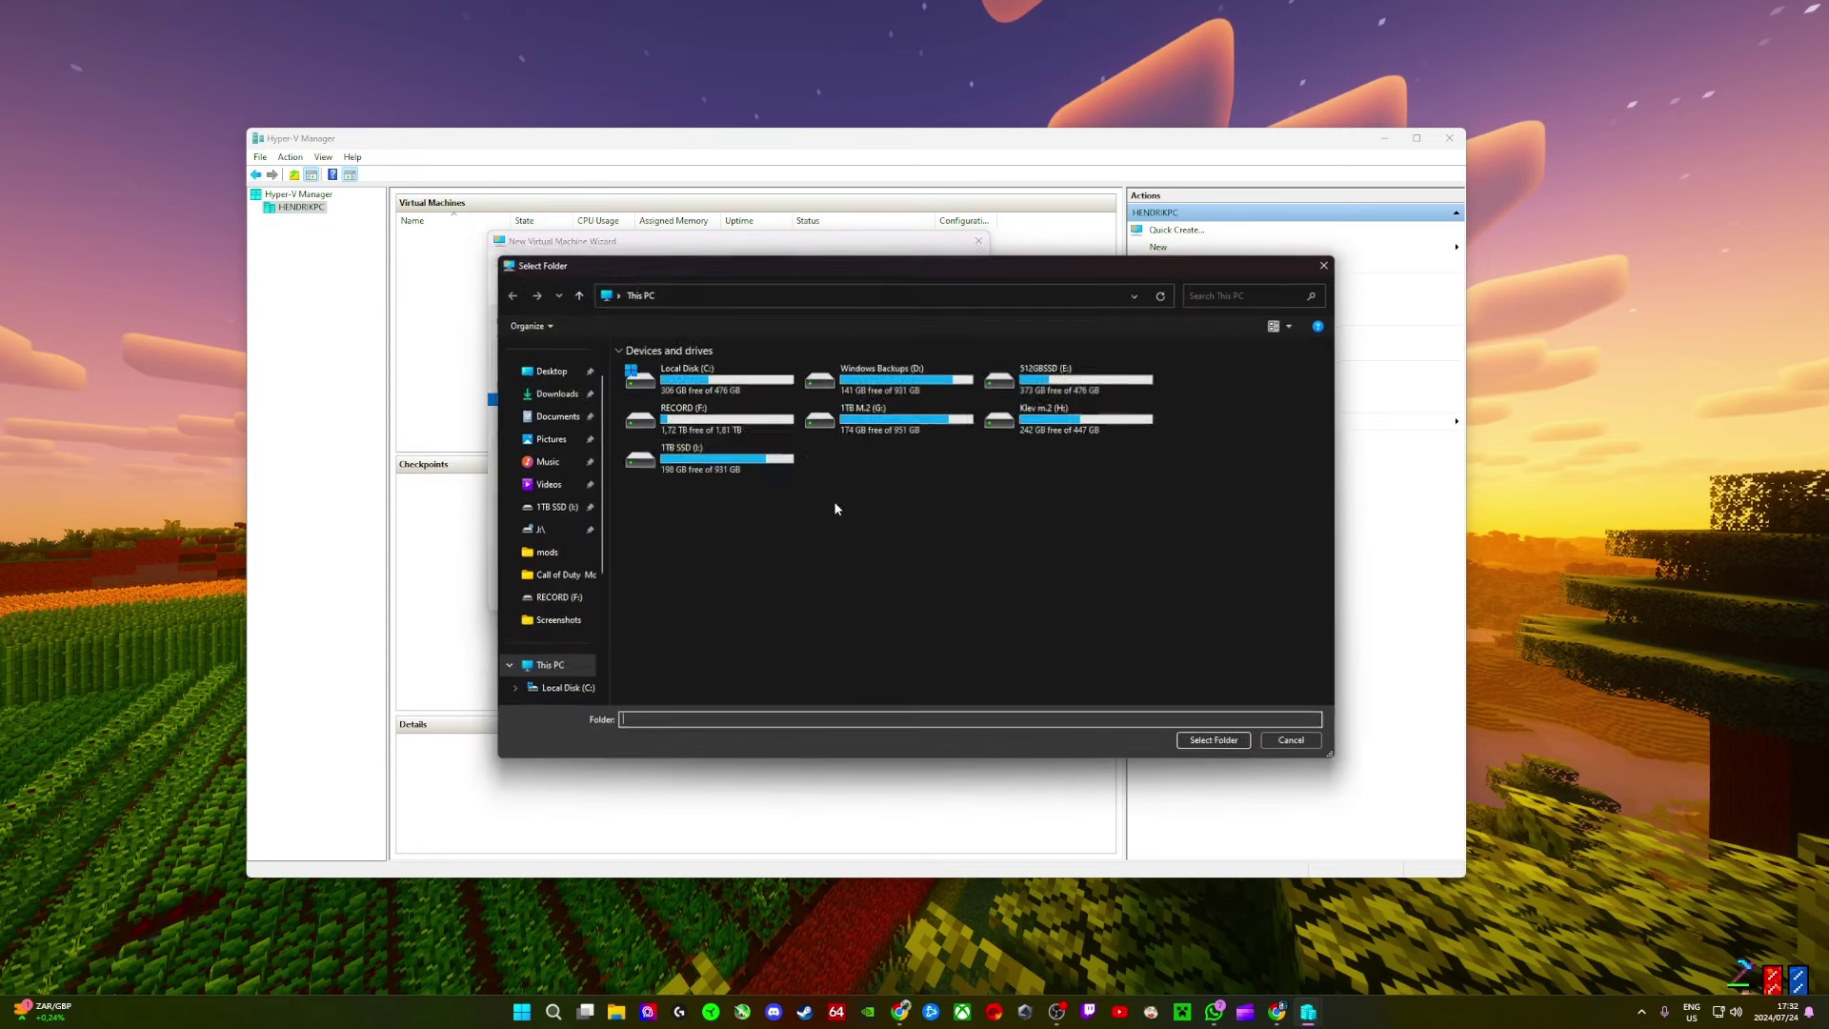
left_click(721, 431)
double_click(721, 431)
double_click(677, 396)
right_click(723, 511)
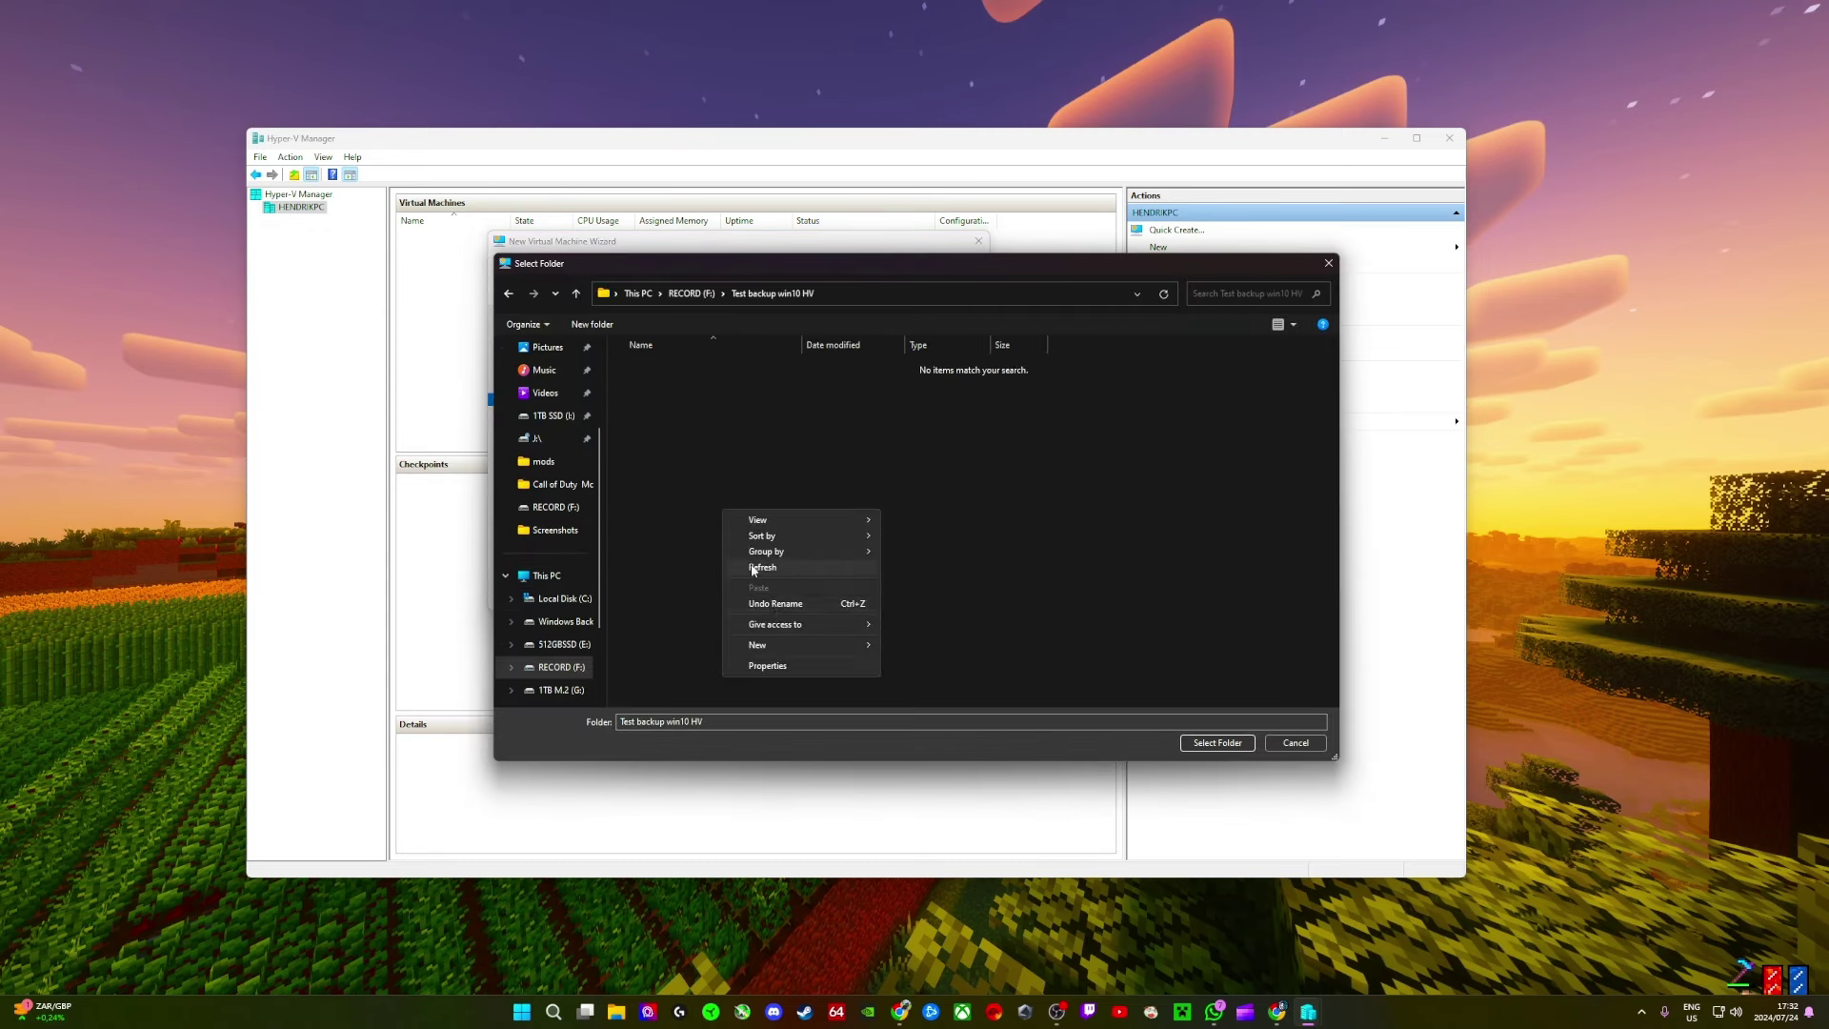
mouse_move(765, 652)
left_click(910, 645)
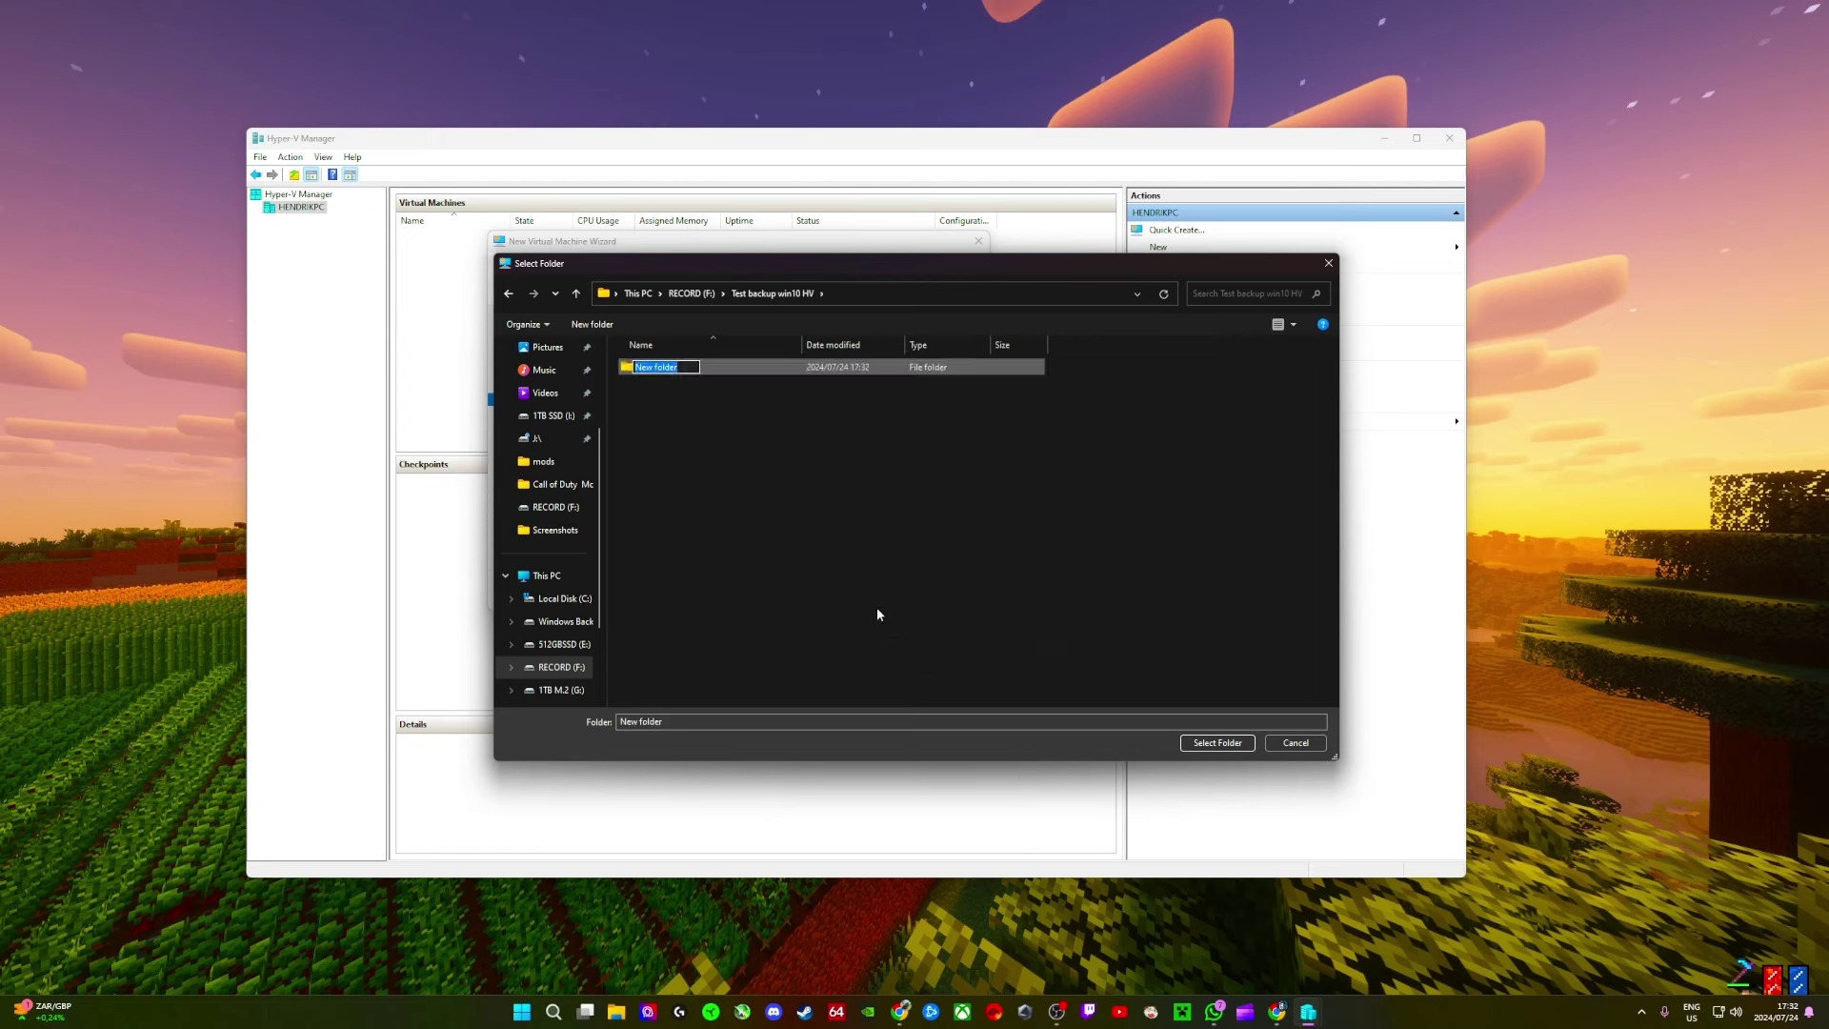
type("Stor")
key("Return")
left_click(878, 602)
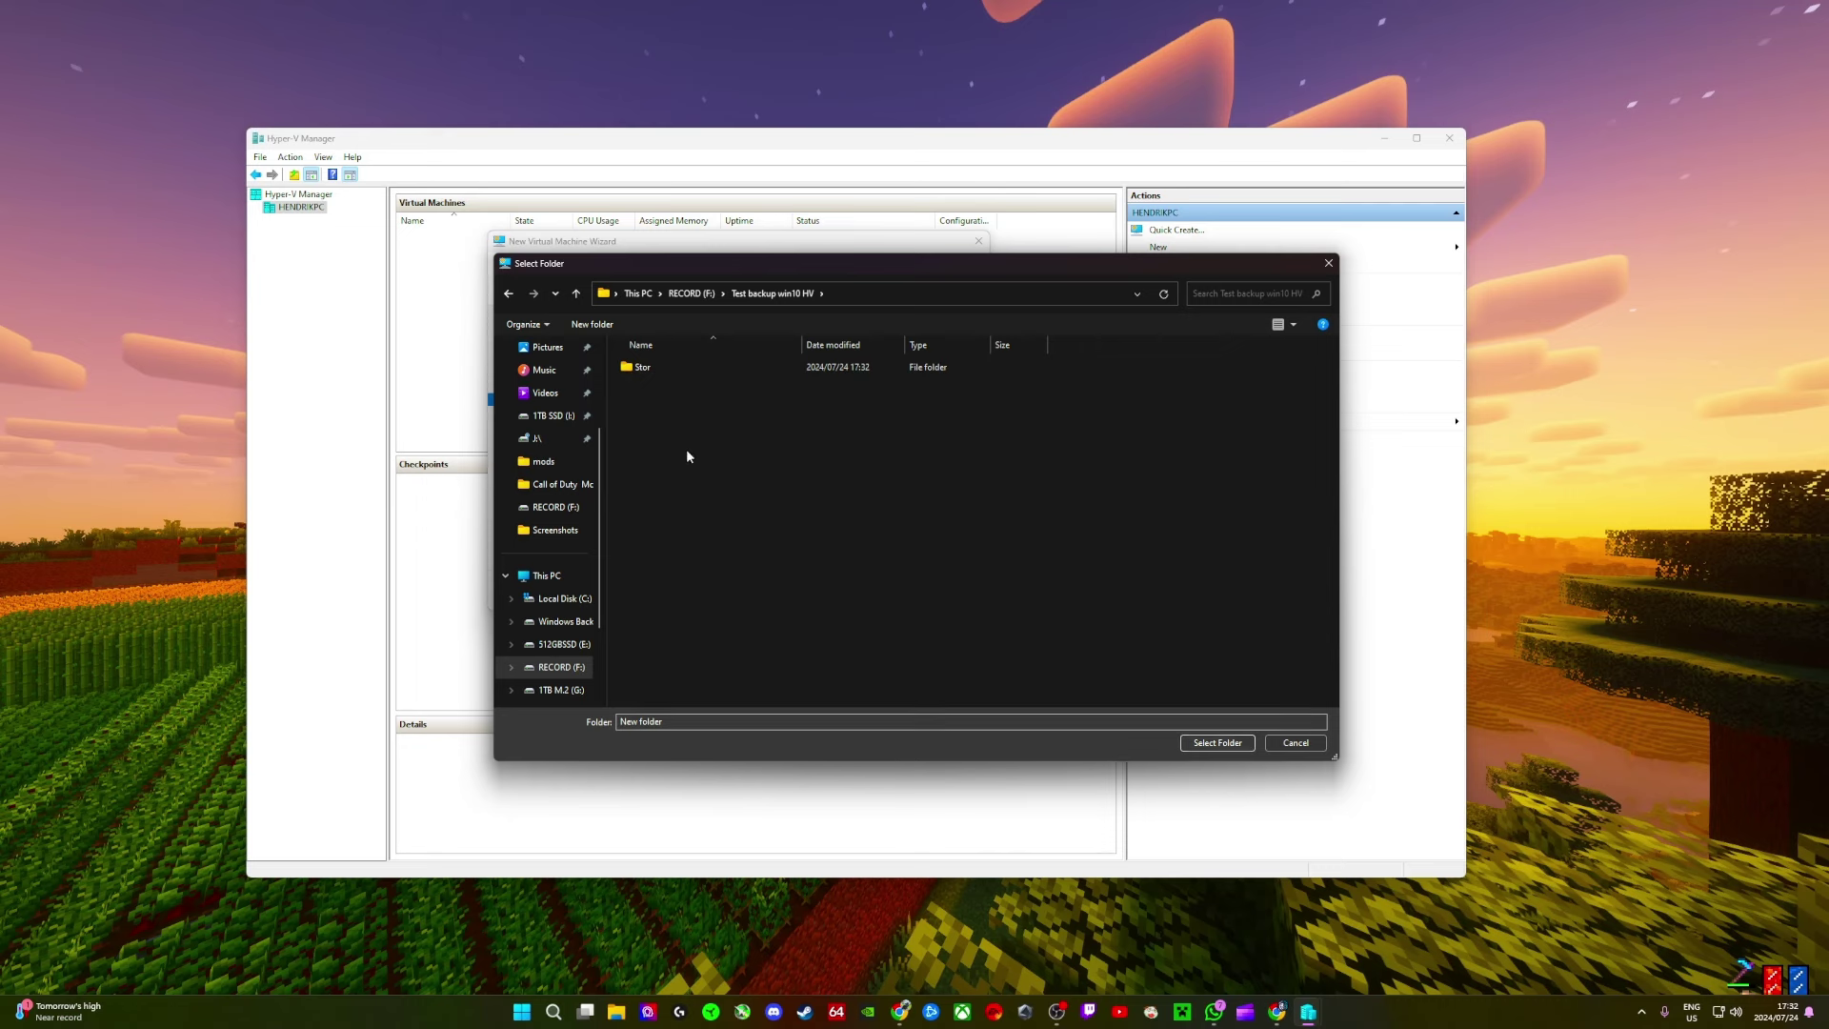
Step: Rename the "Stor" folder to "DataStor" through its properties
right_click(672, 360)
left_click(660, 372)
right_click(665, 375)
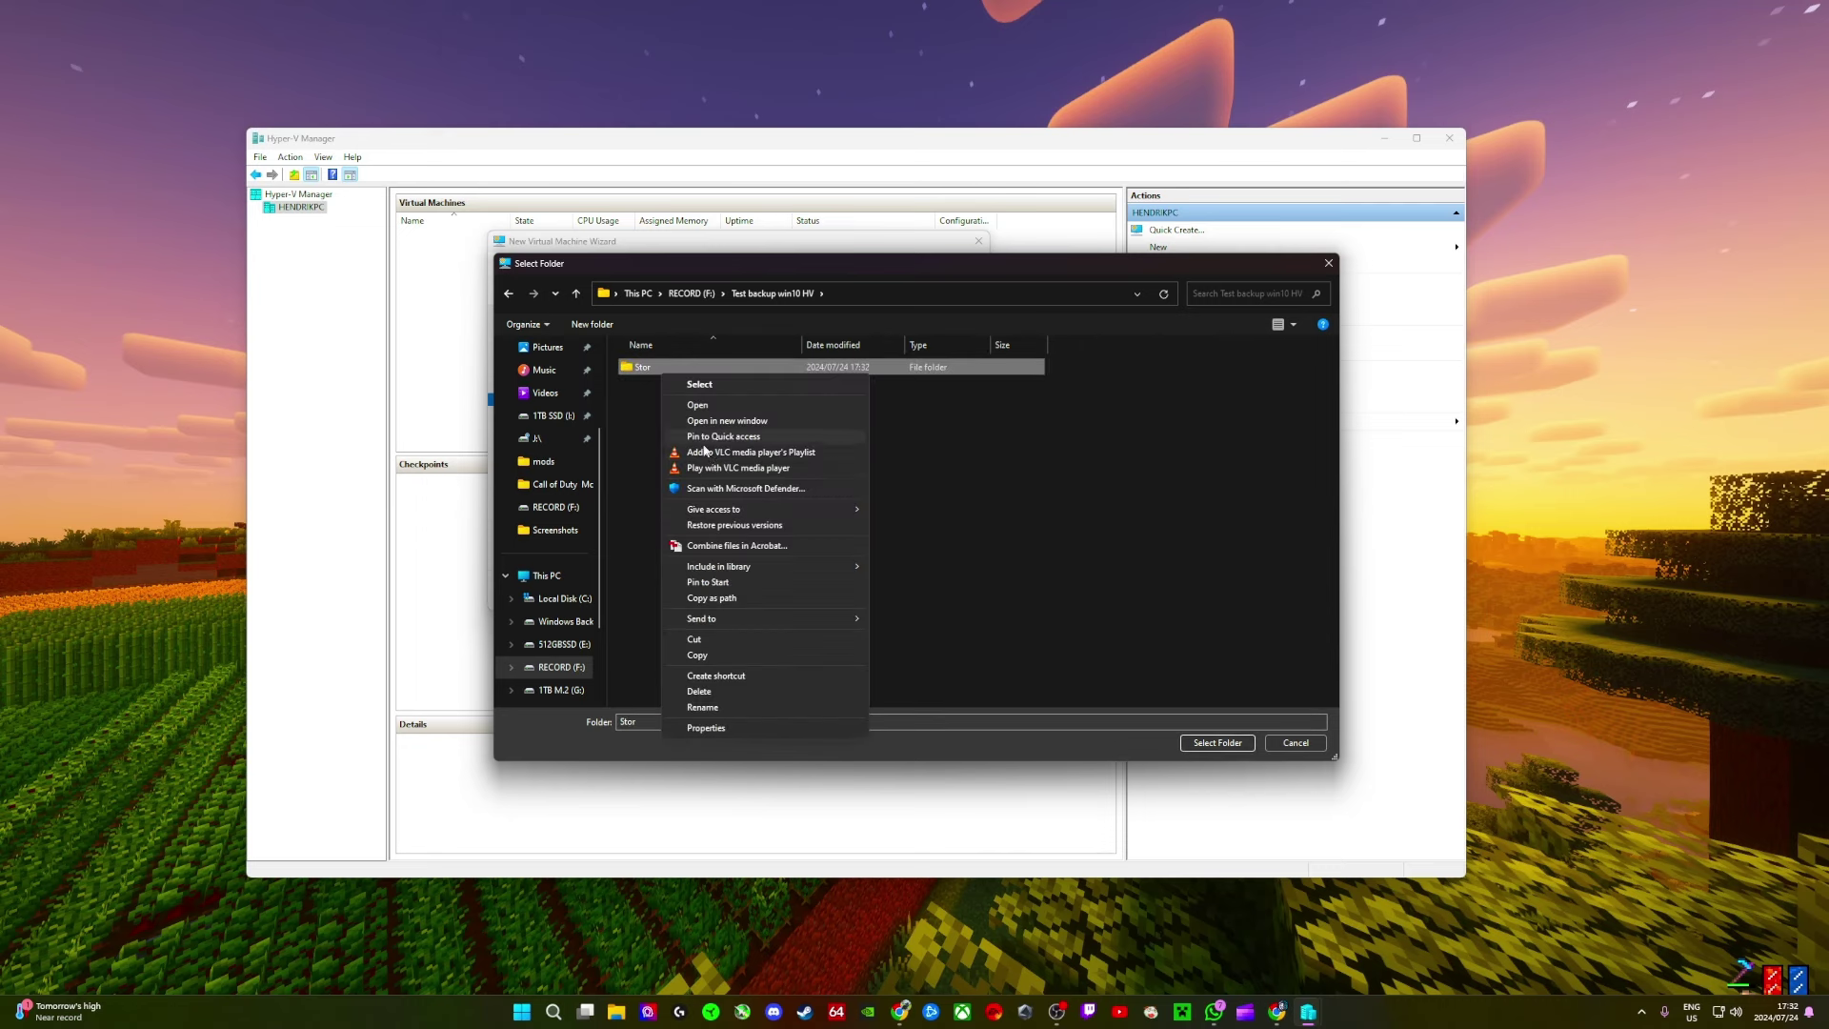
left_click(715, 728)
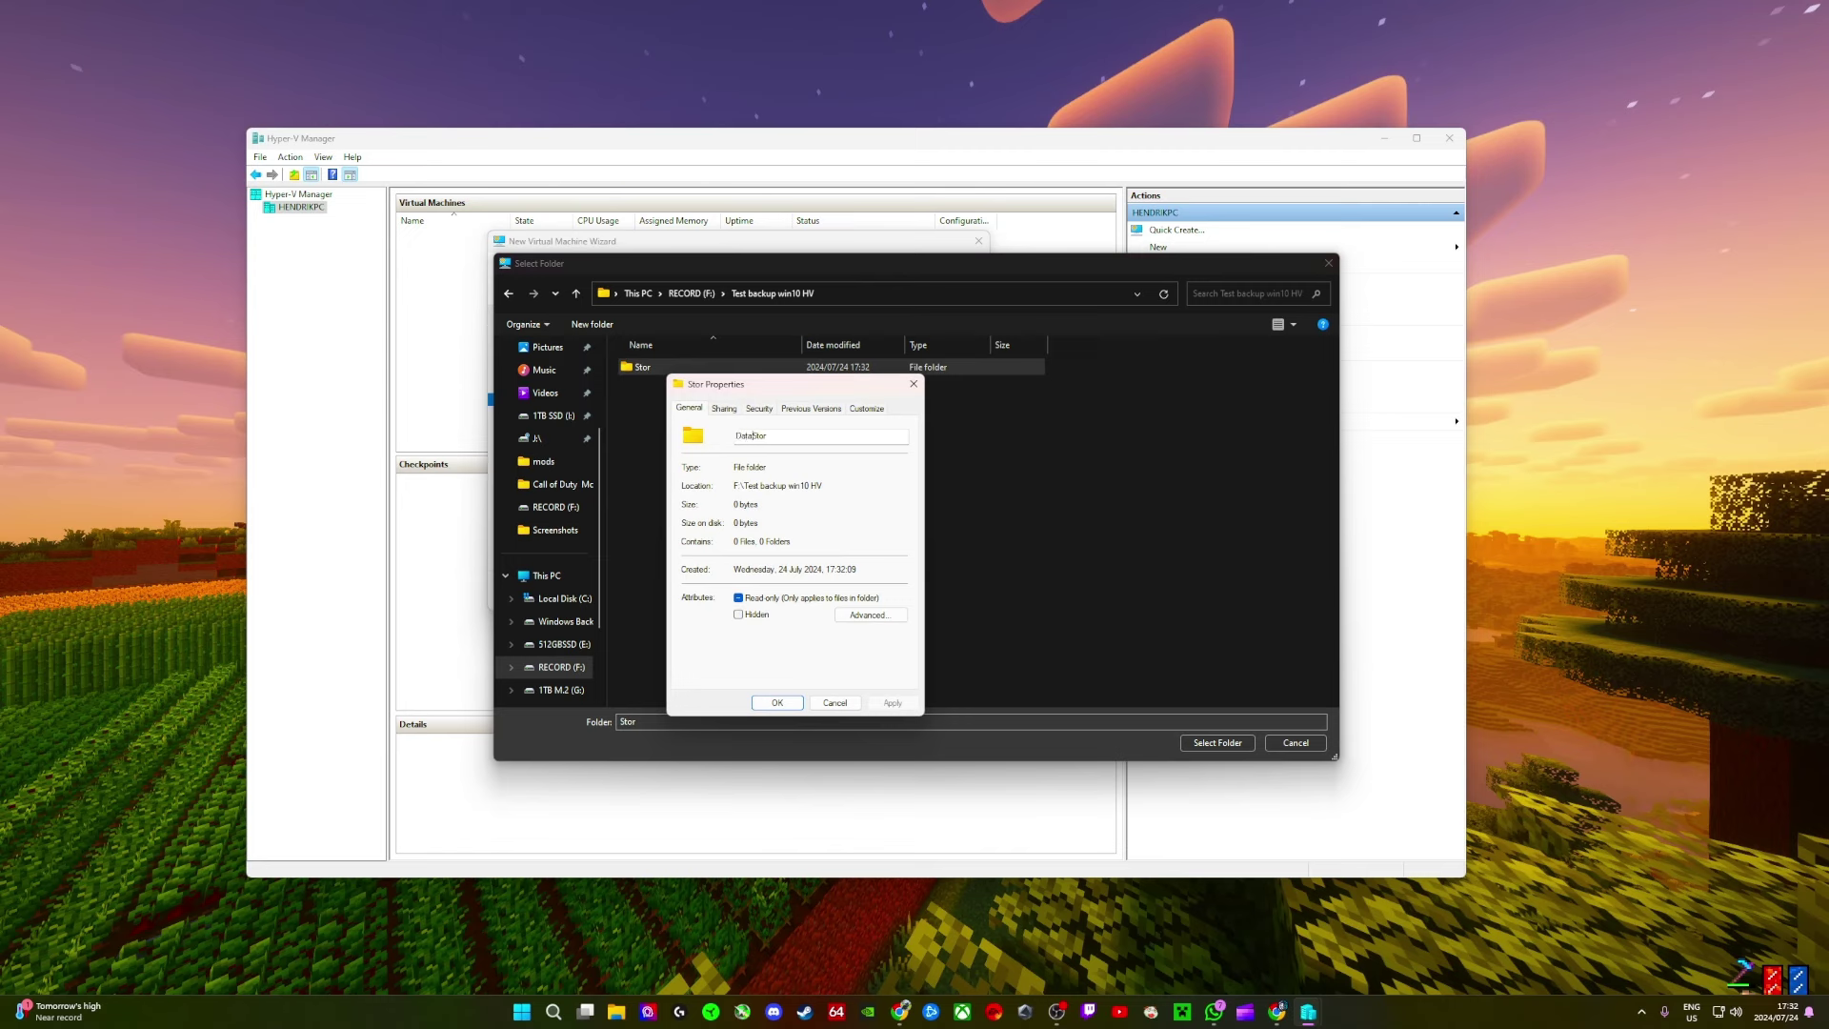
left_click(752, 436)
left_click(781, 703)
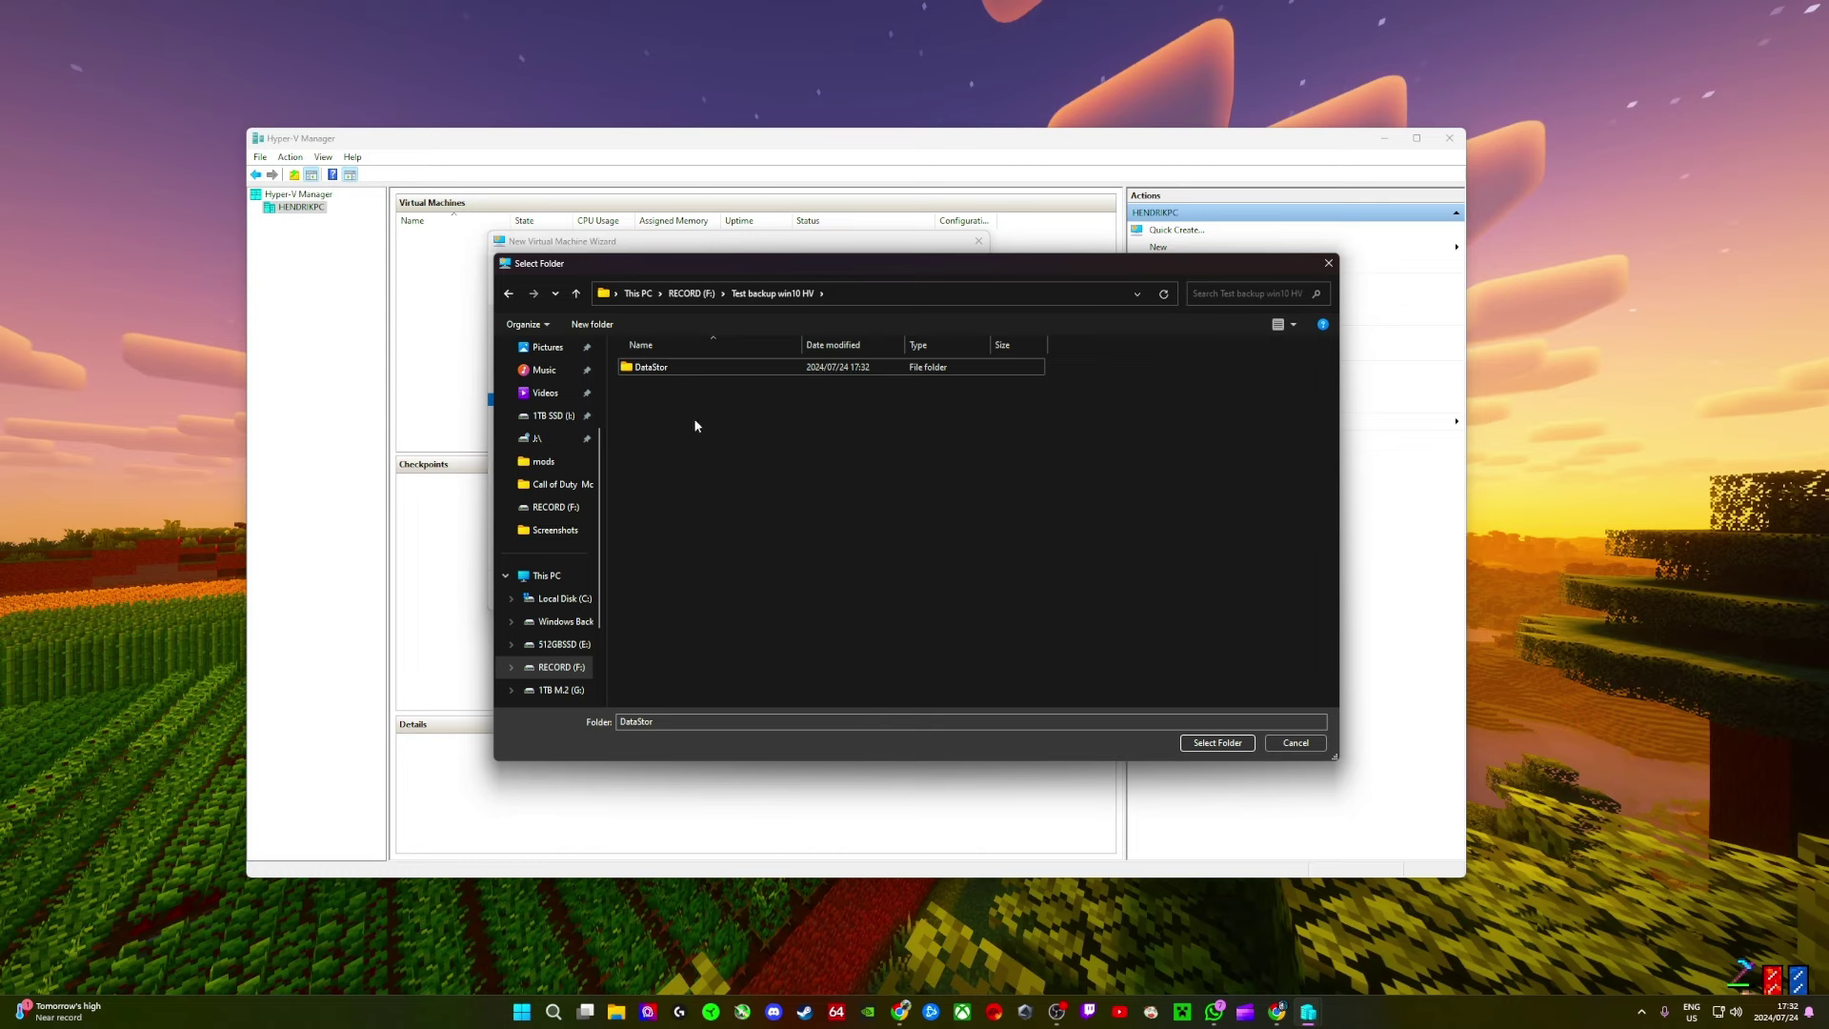
Step: Use the "DataStor" folder inside "Test backup win10 HV" as the virtual hard disk's location
left_click_drag(634, 261, 587, 237)
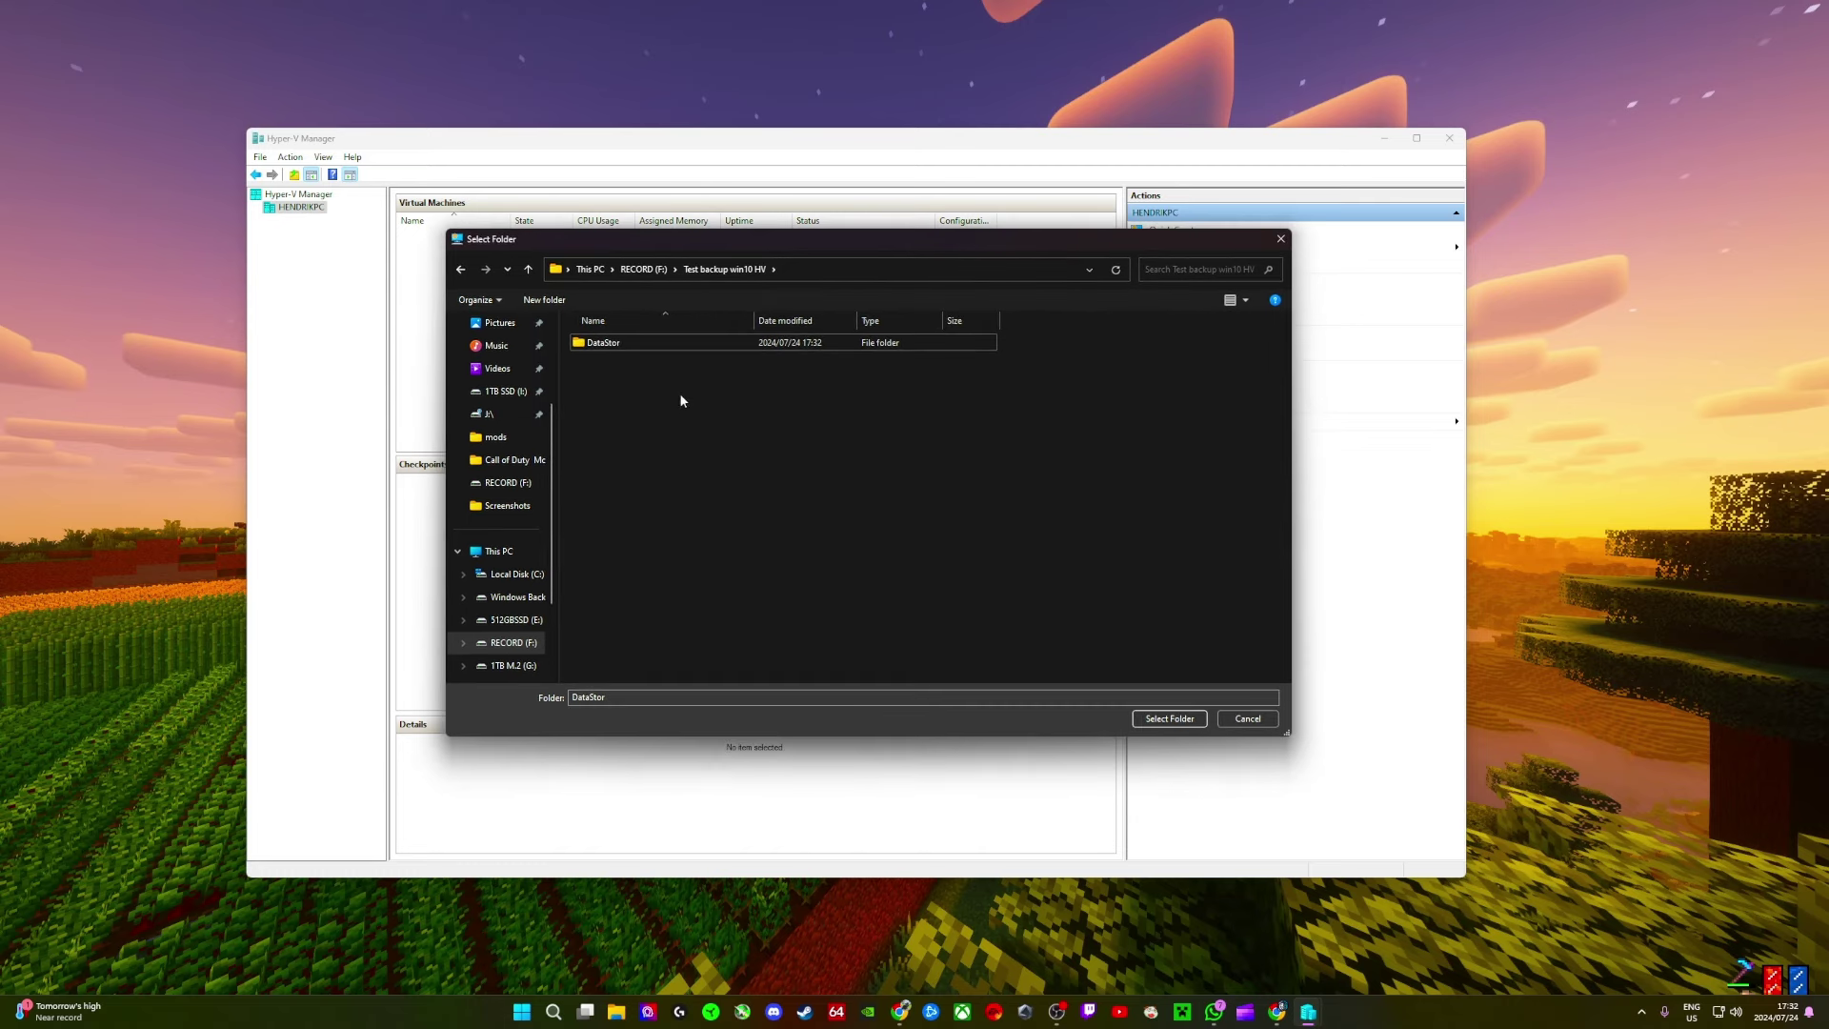
key("alt+Up")
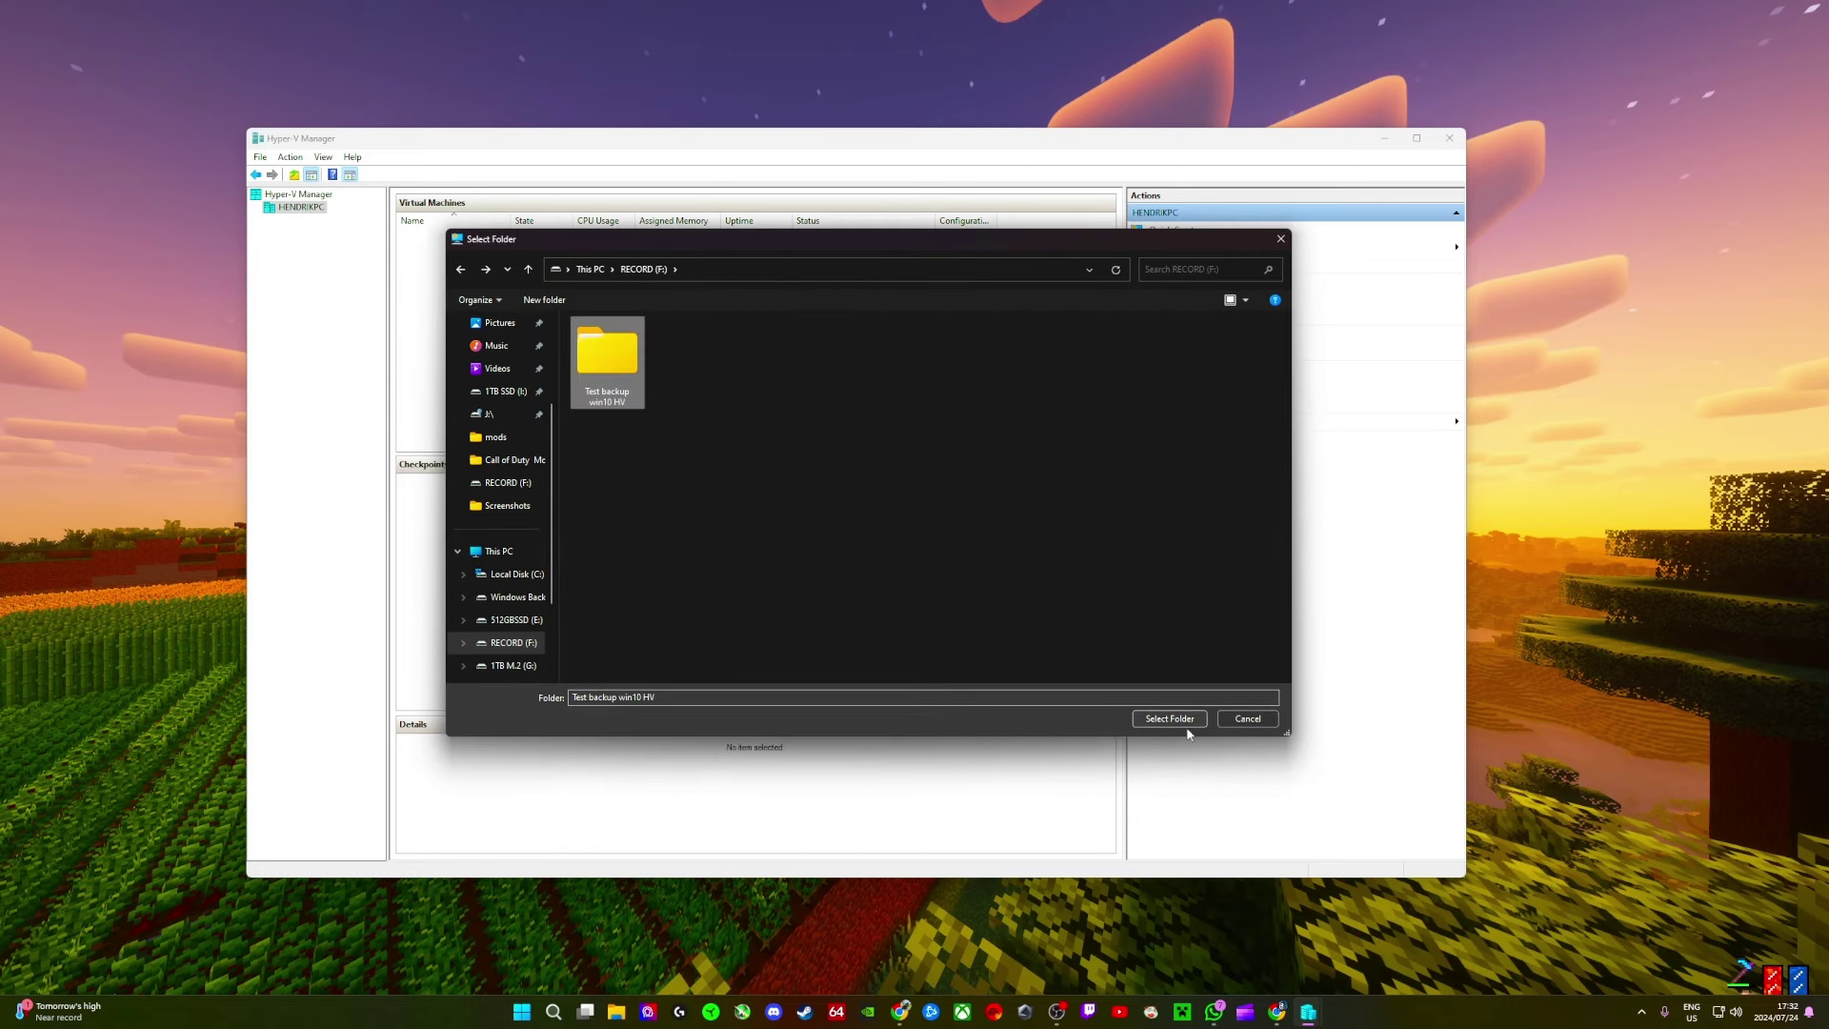
double_click(615, 376)
double_click(606, 343)
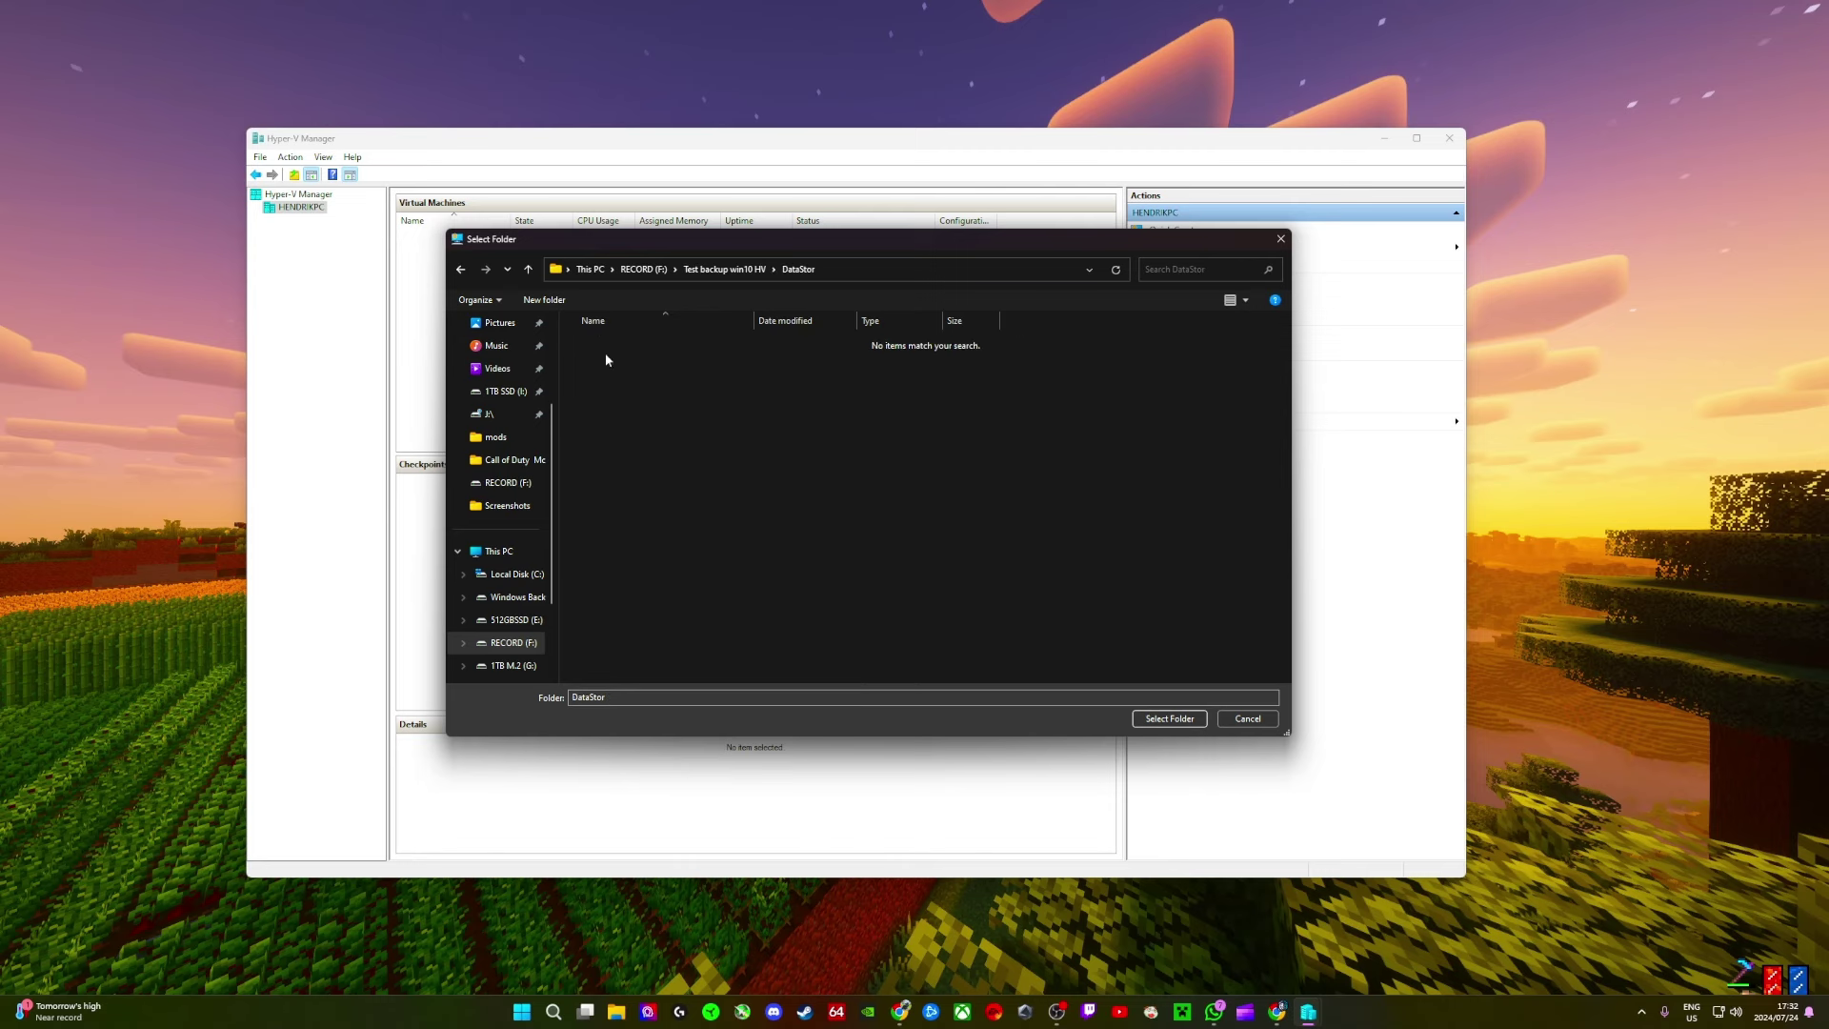
left_click(1199, 719)
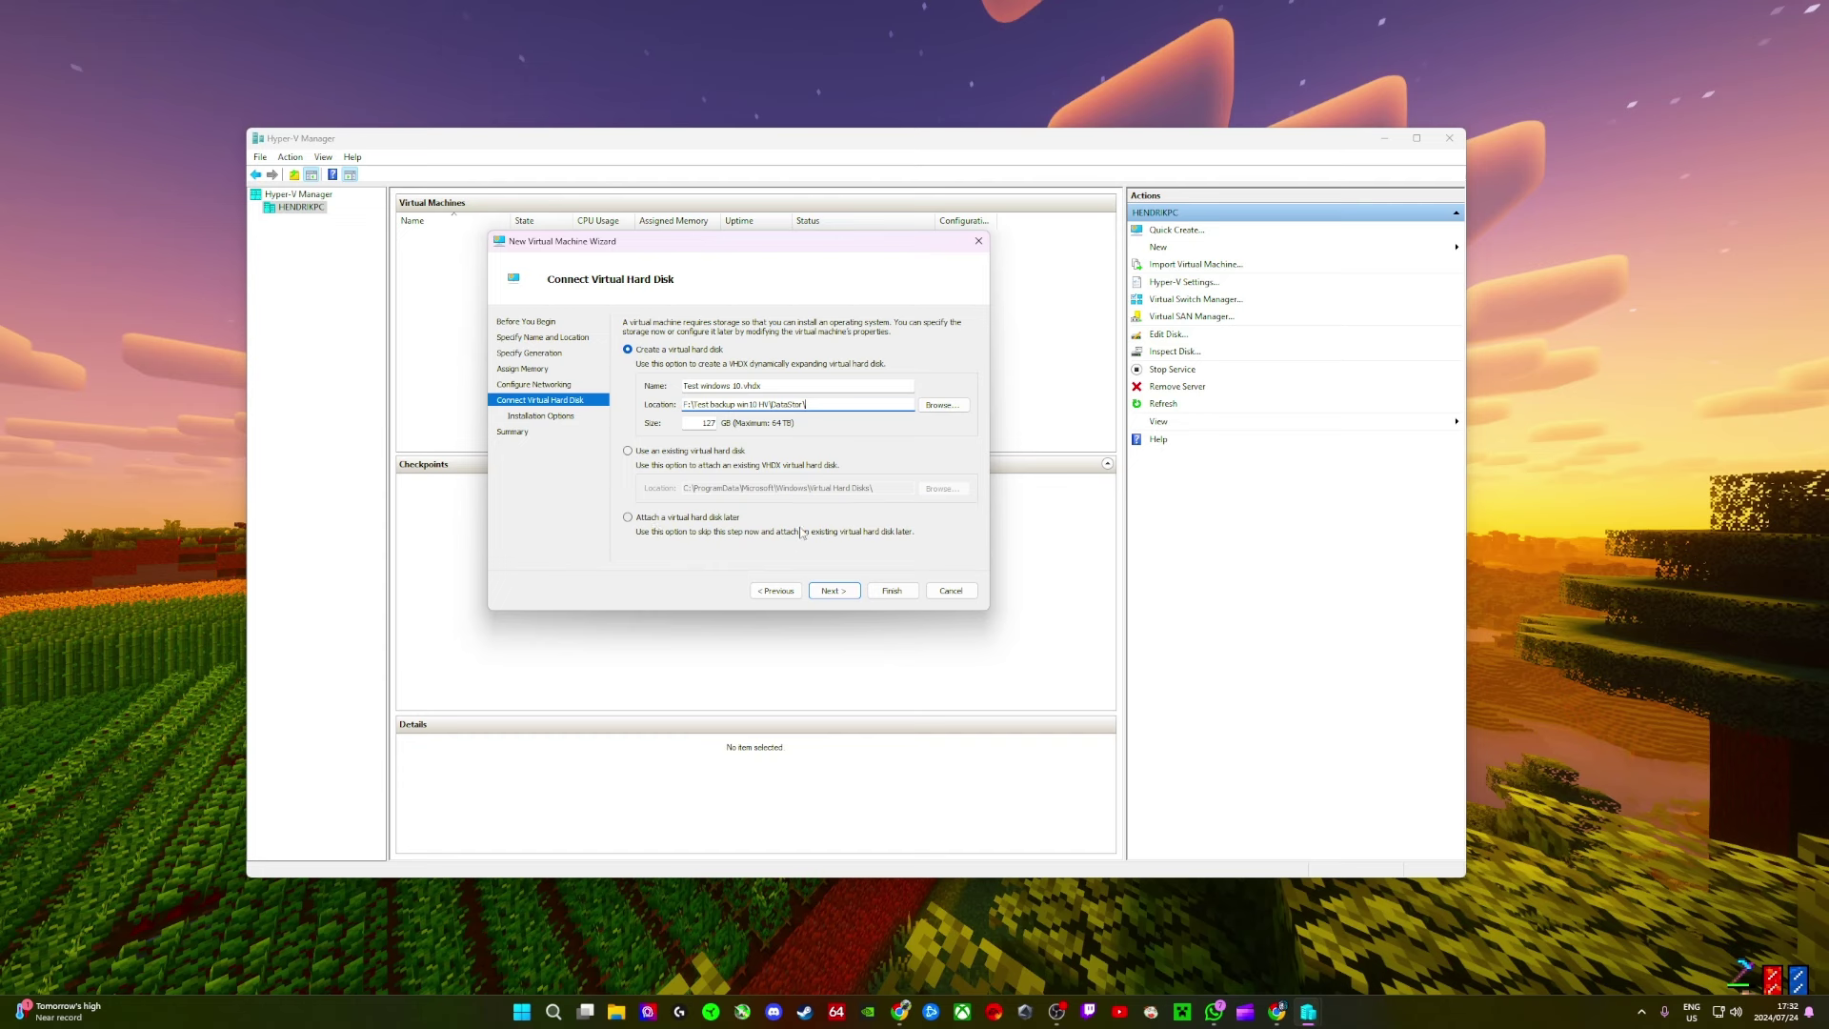
Step: Set the virtual hard disk size to 500 GB and continue to the installation options
double_click(701, 422)
type("500")
left_click(850, 598)
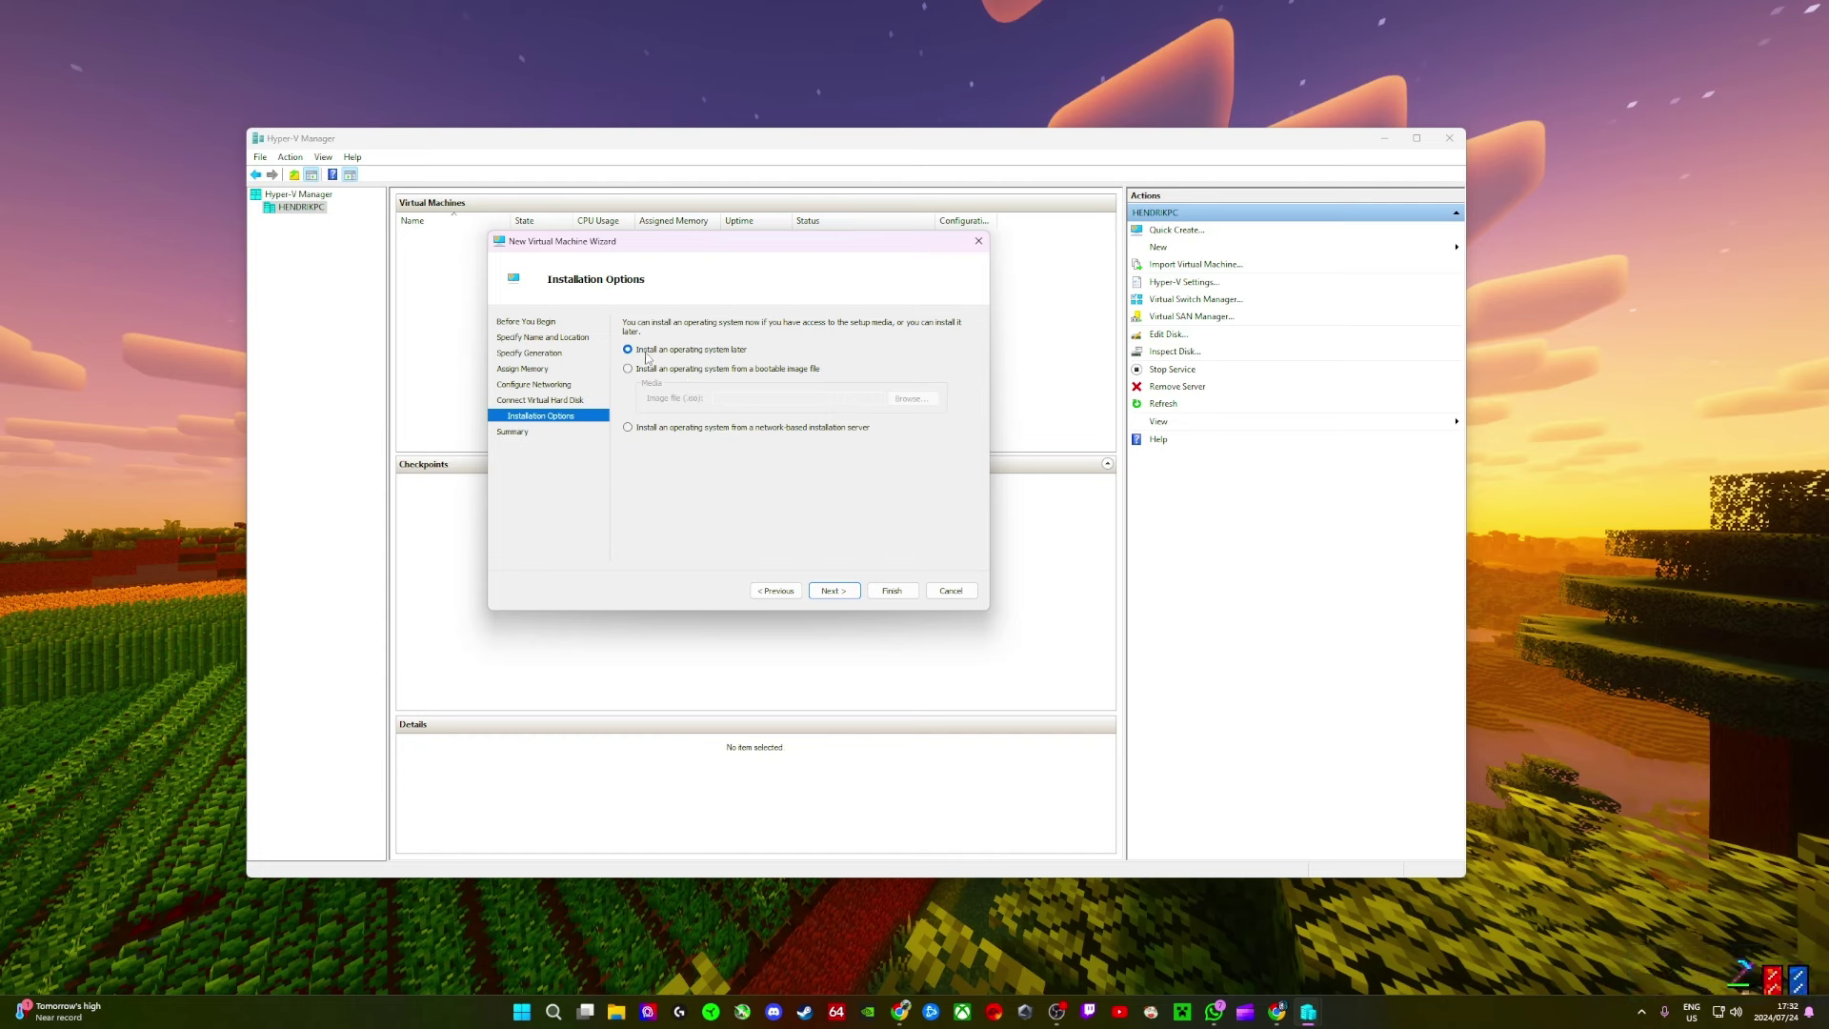
Step: Choose to install the operating system from a bootable image file
left_click(679, 370)
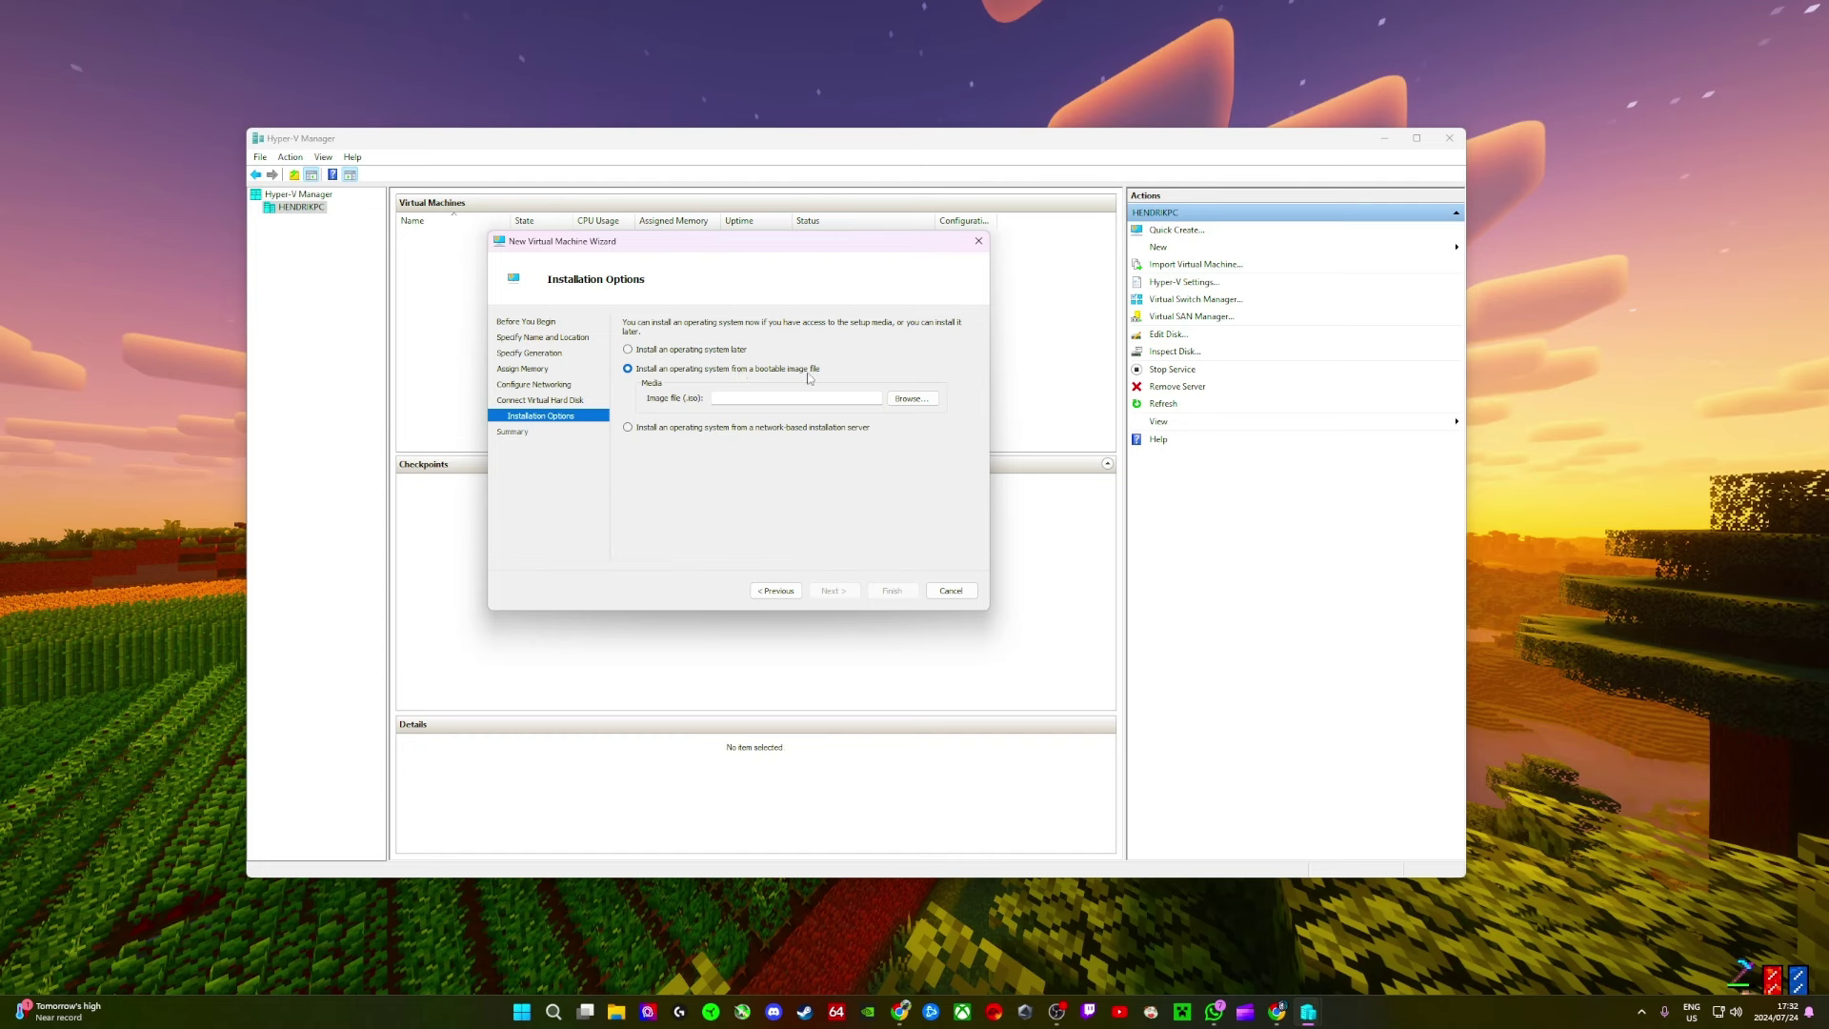
left_click(680, 429)
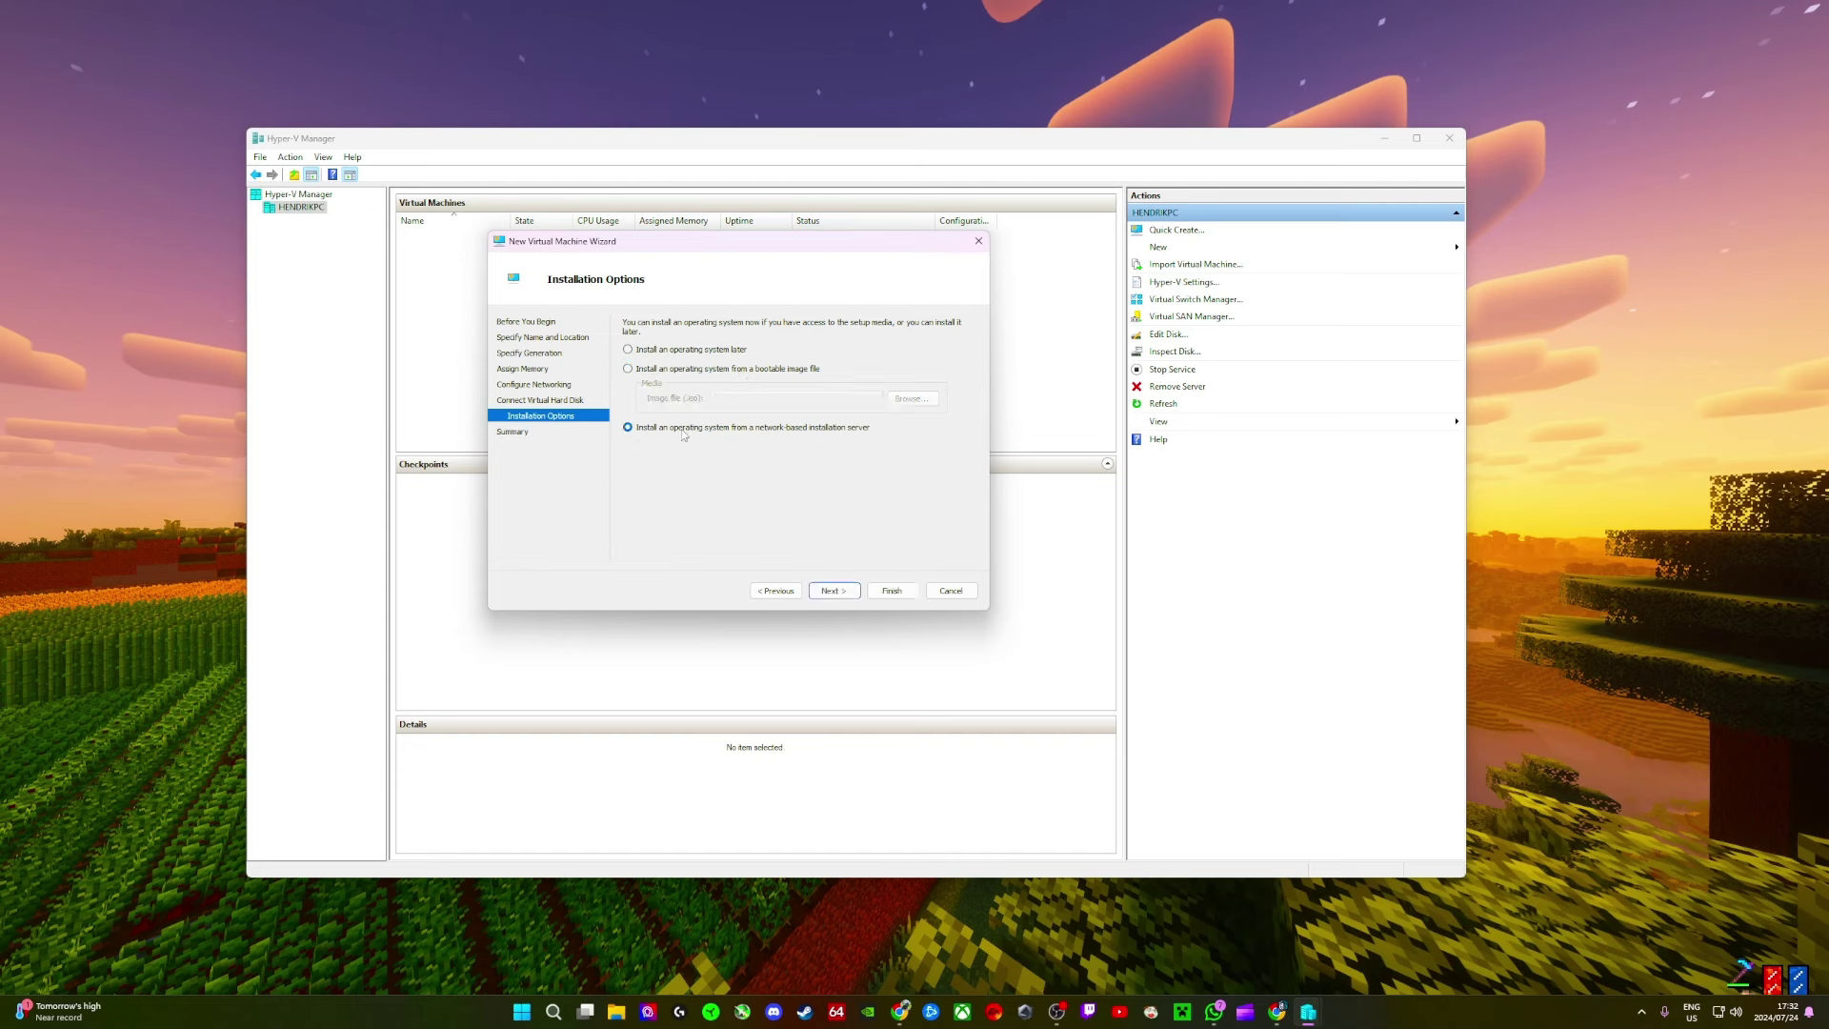
left_click(757, 369)
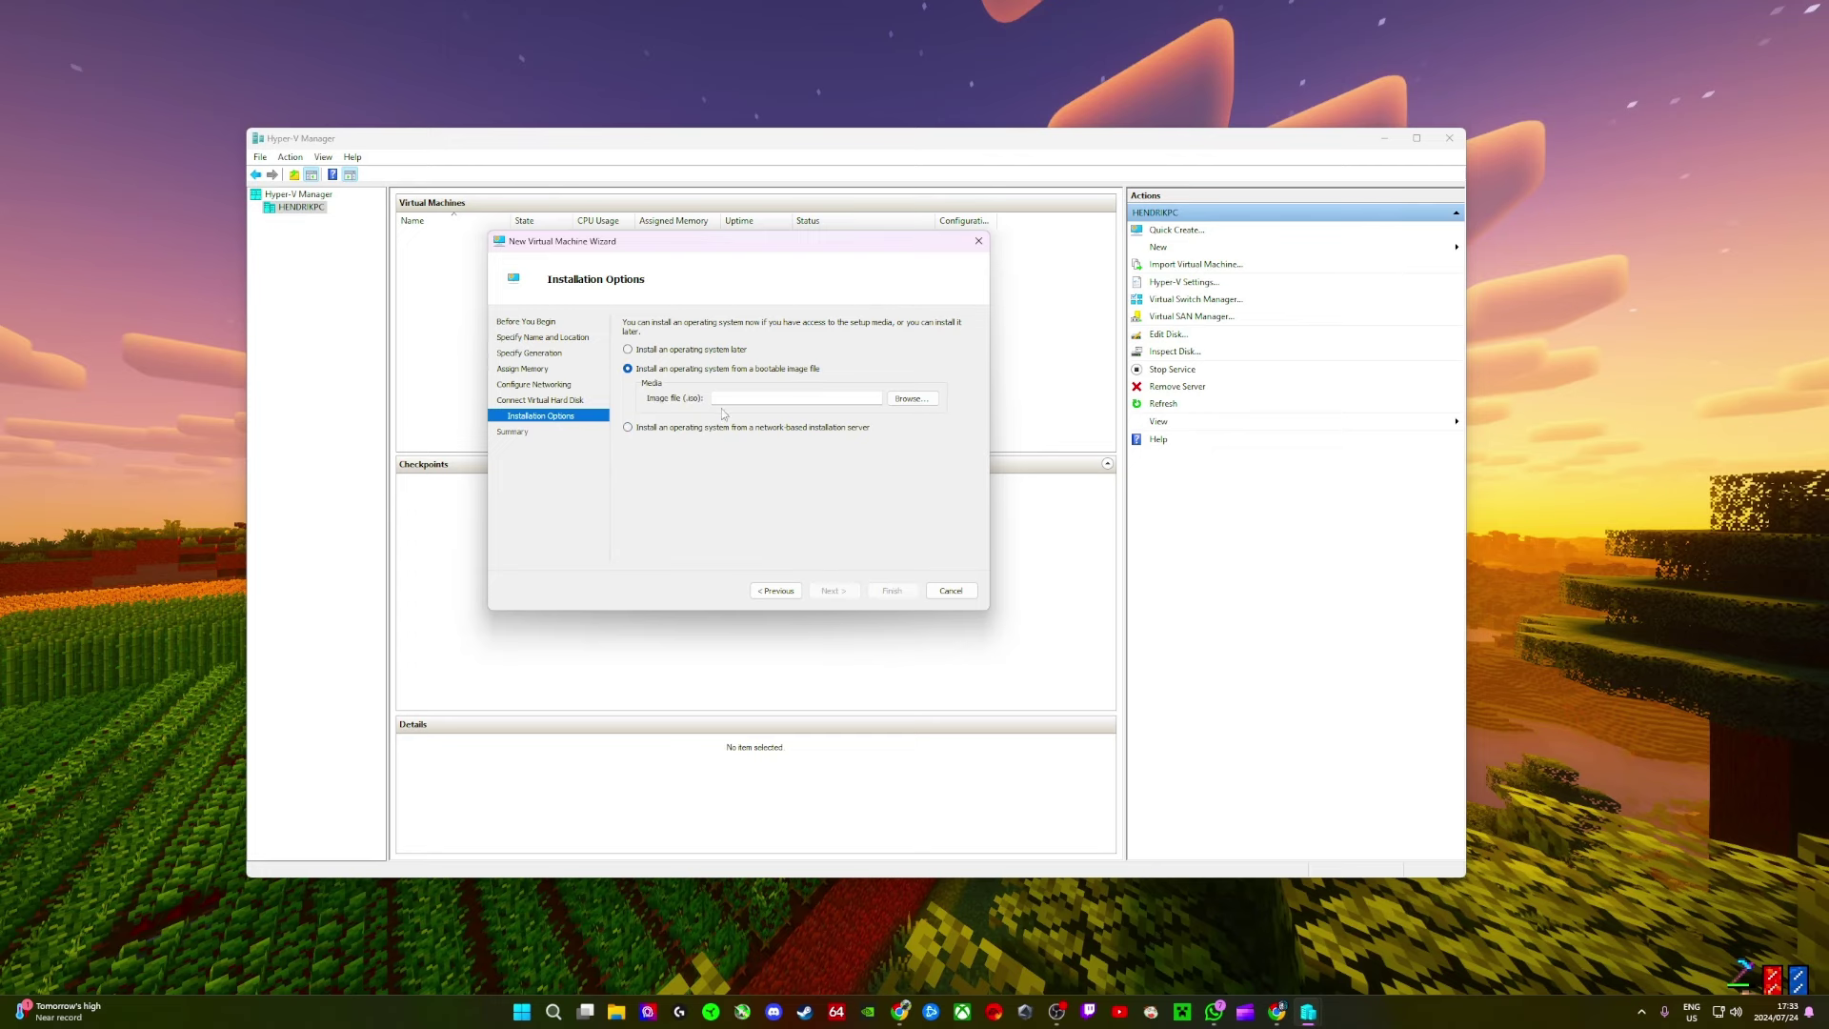
Step: Switch to Chrome and examine the Microsoft Download Windows 10 page, its address and the browser's recent downloads
left_click(1275, 1013)
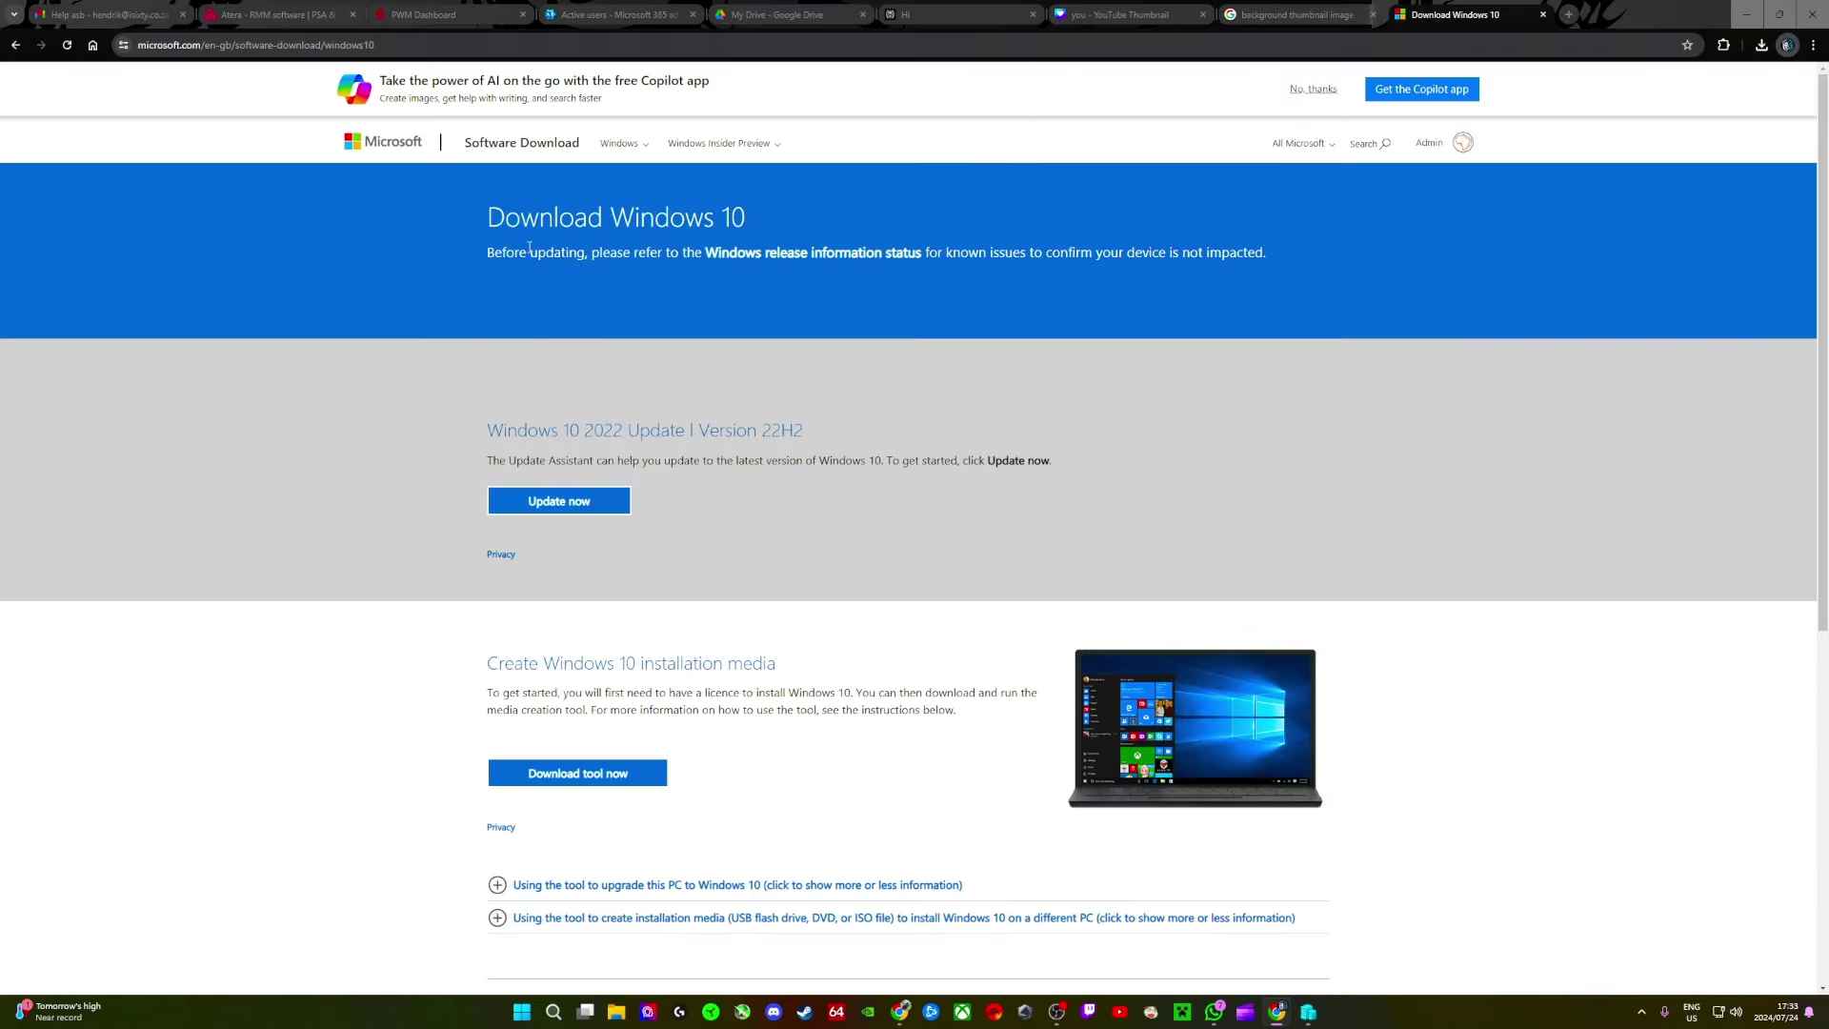
left_click(518, 46)
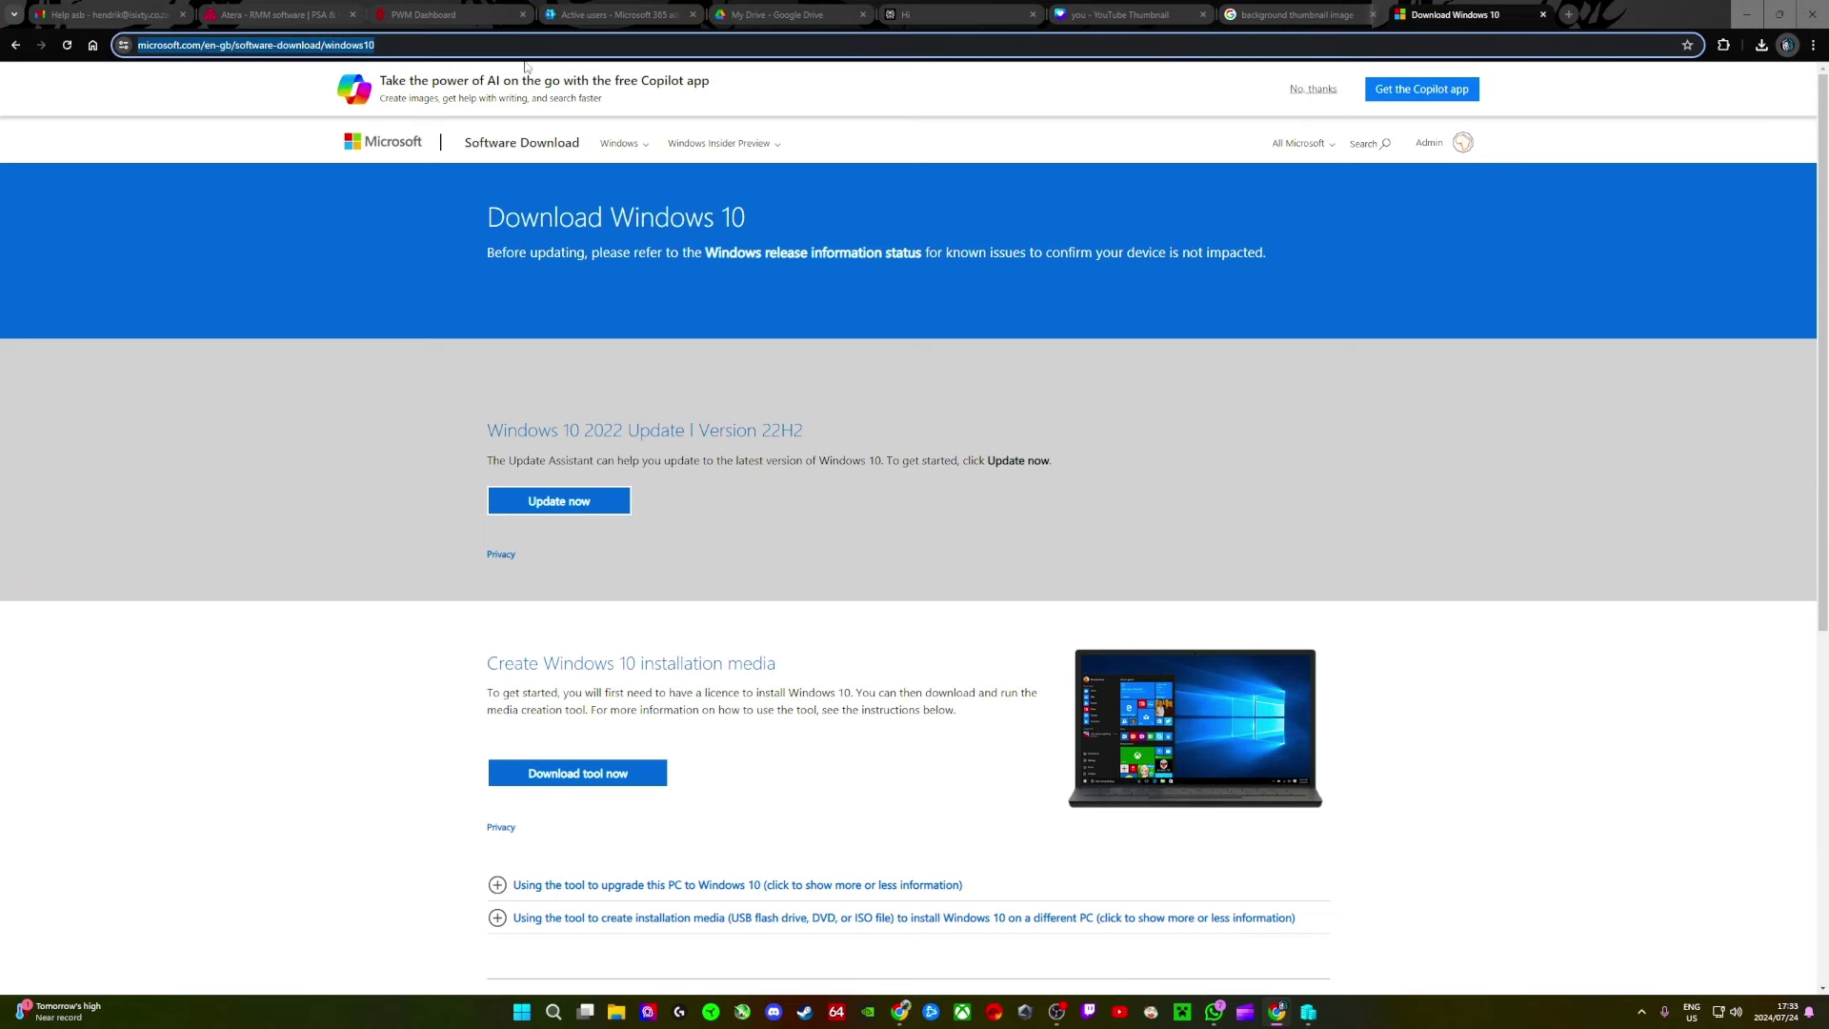
left_click(518, 46)
left_click_drag(518, 45, 78, 48)
left_click(340, 583)
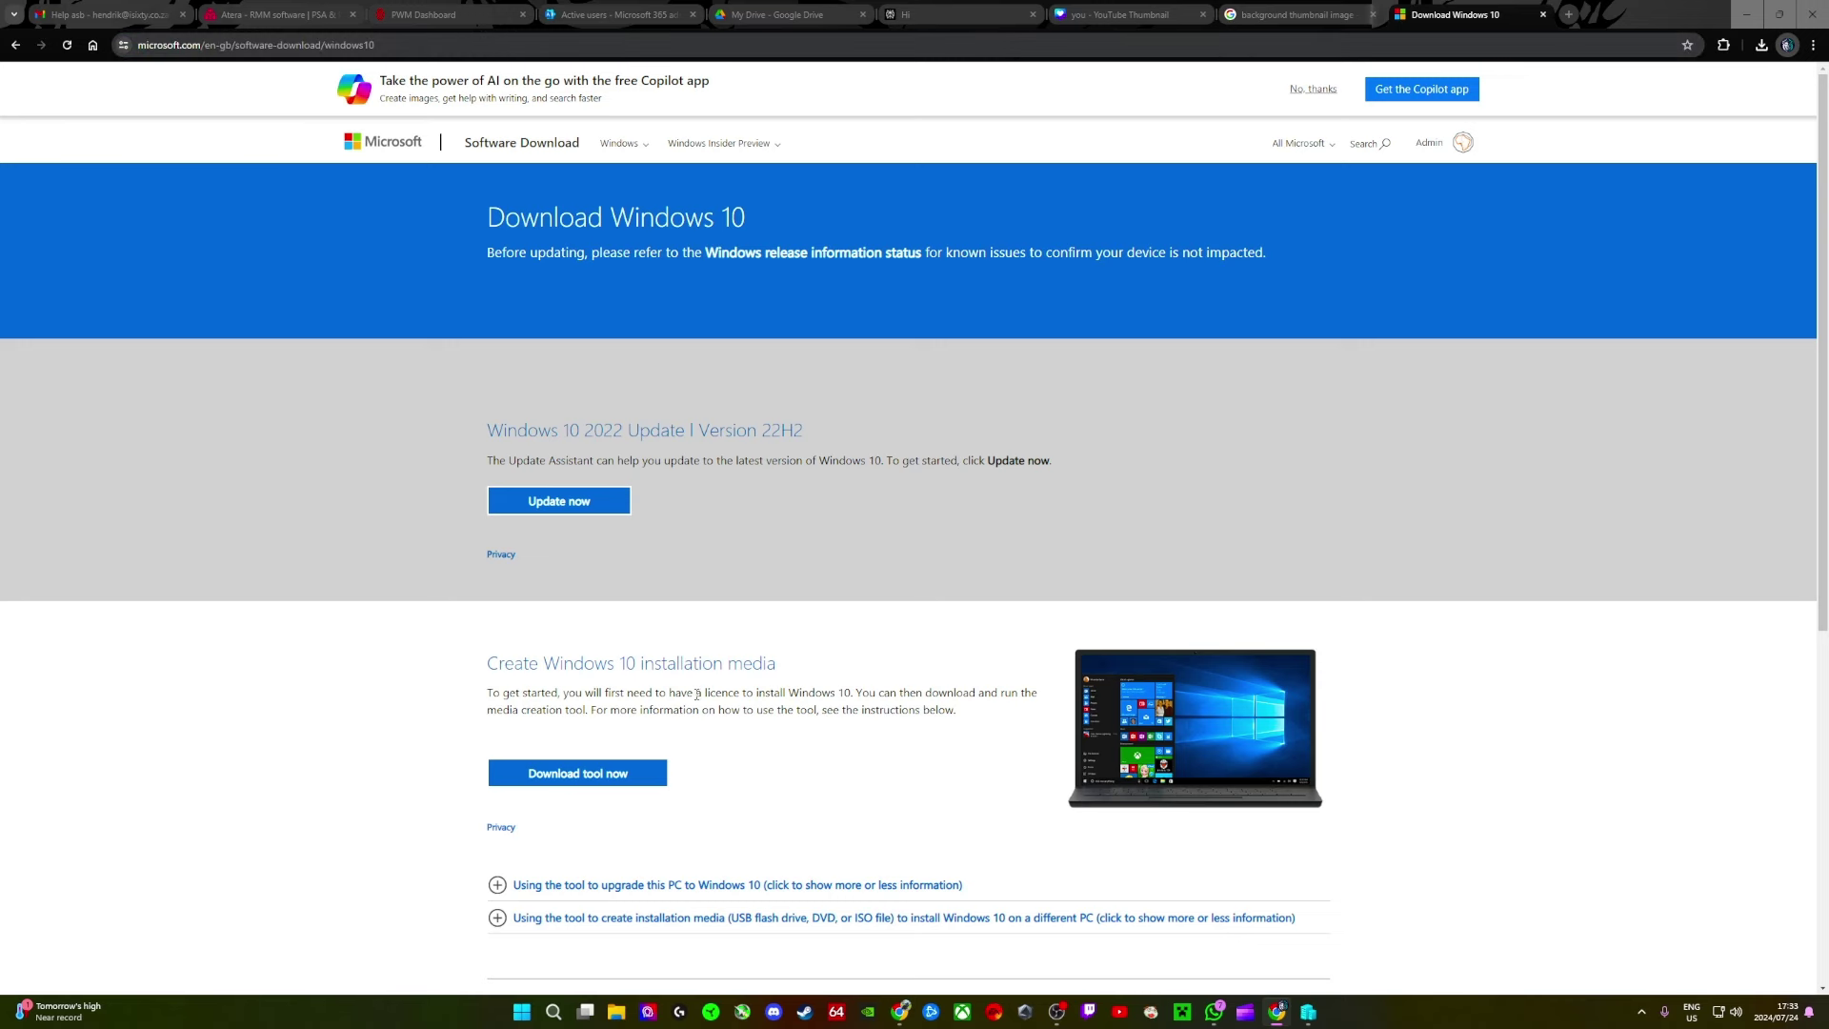
left_click(1761, 44)
left_click(1646, 113)
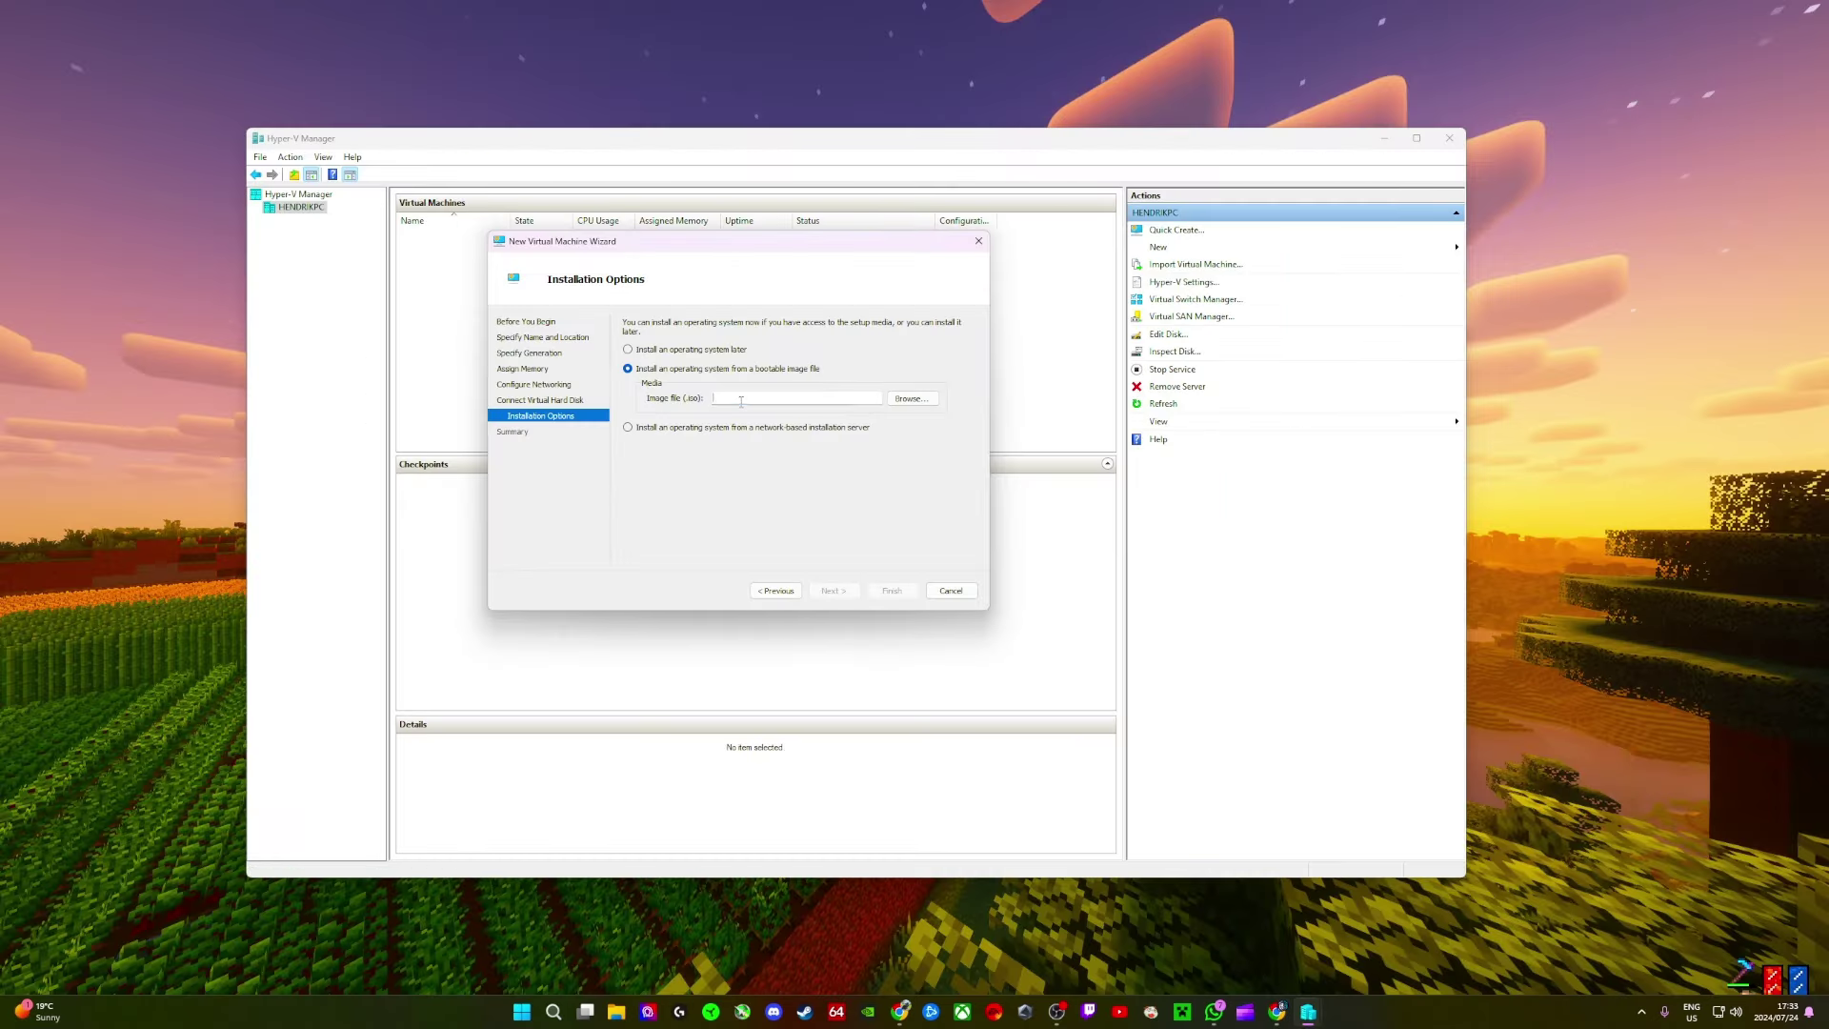
Step: Select Windows.iso from the Downloads folder as the installation image and finish creating the virtual machine
left_click(741, 401)
left_click(911, 398)
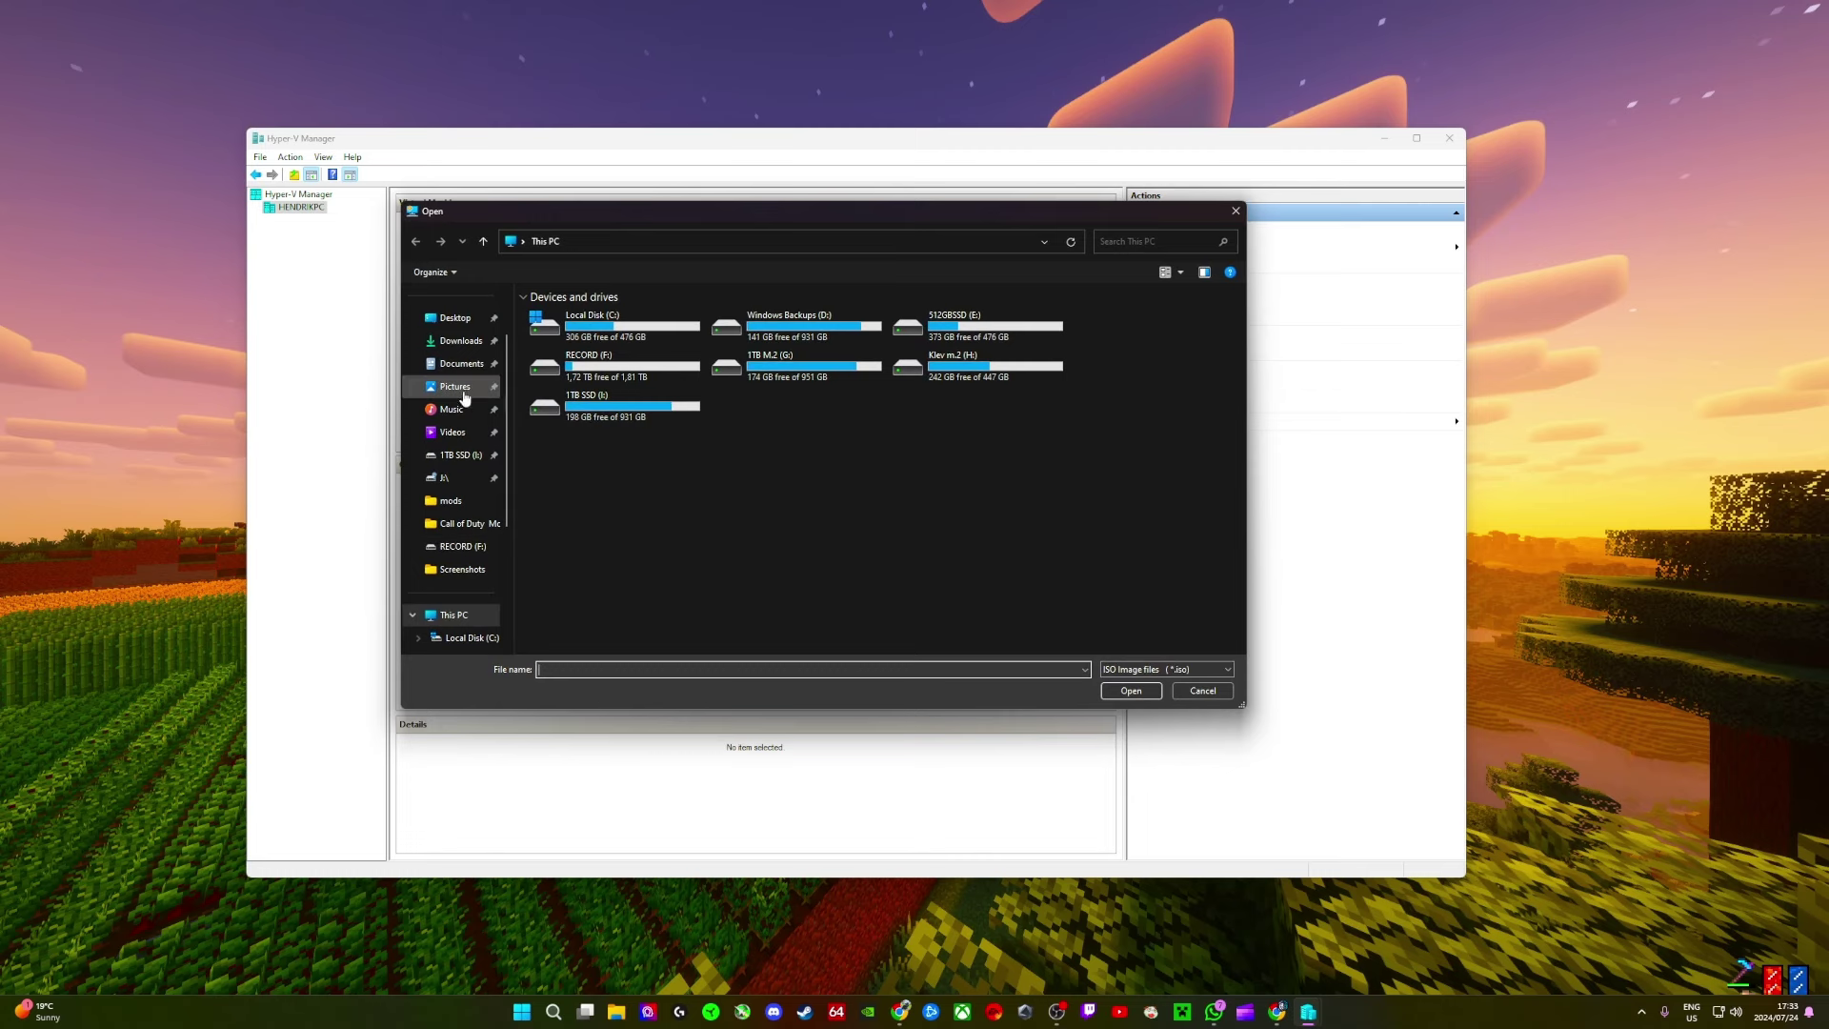
left_click(461, 342)
left_click(552, 339)
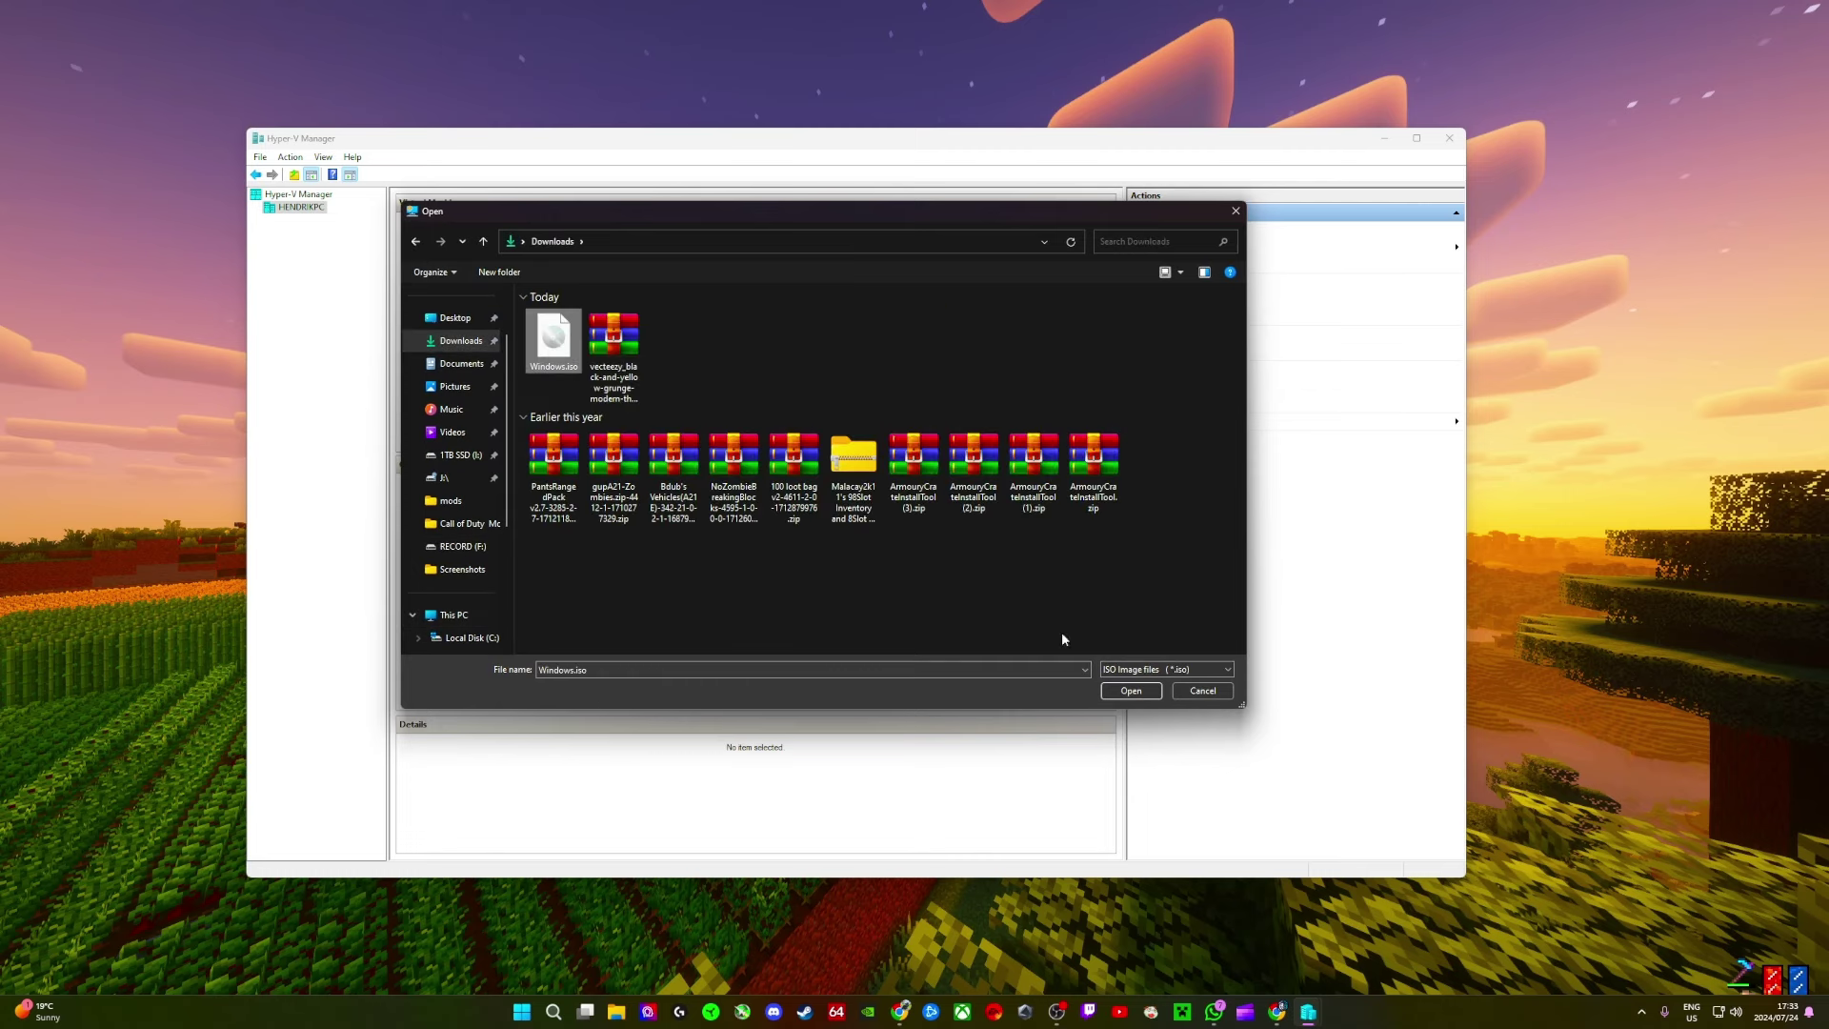
left_click(1127, 694)
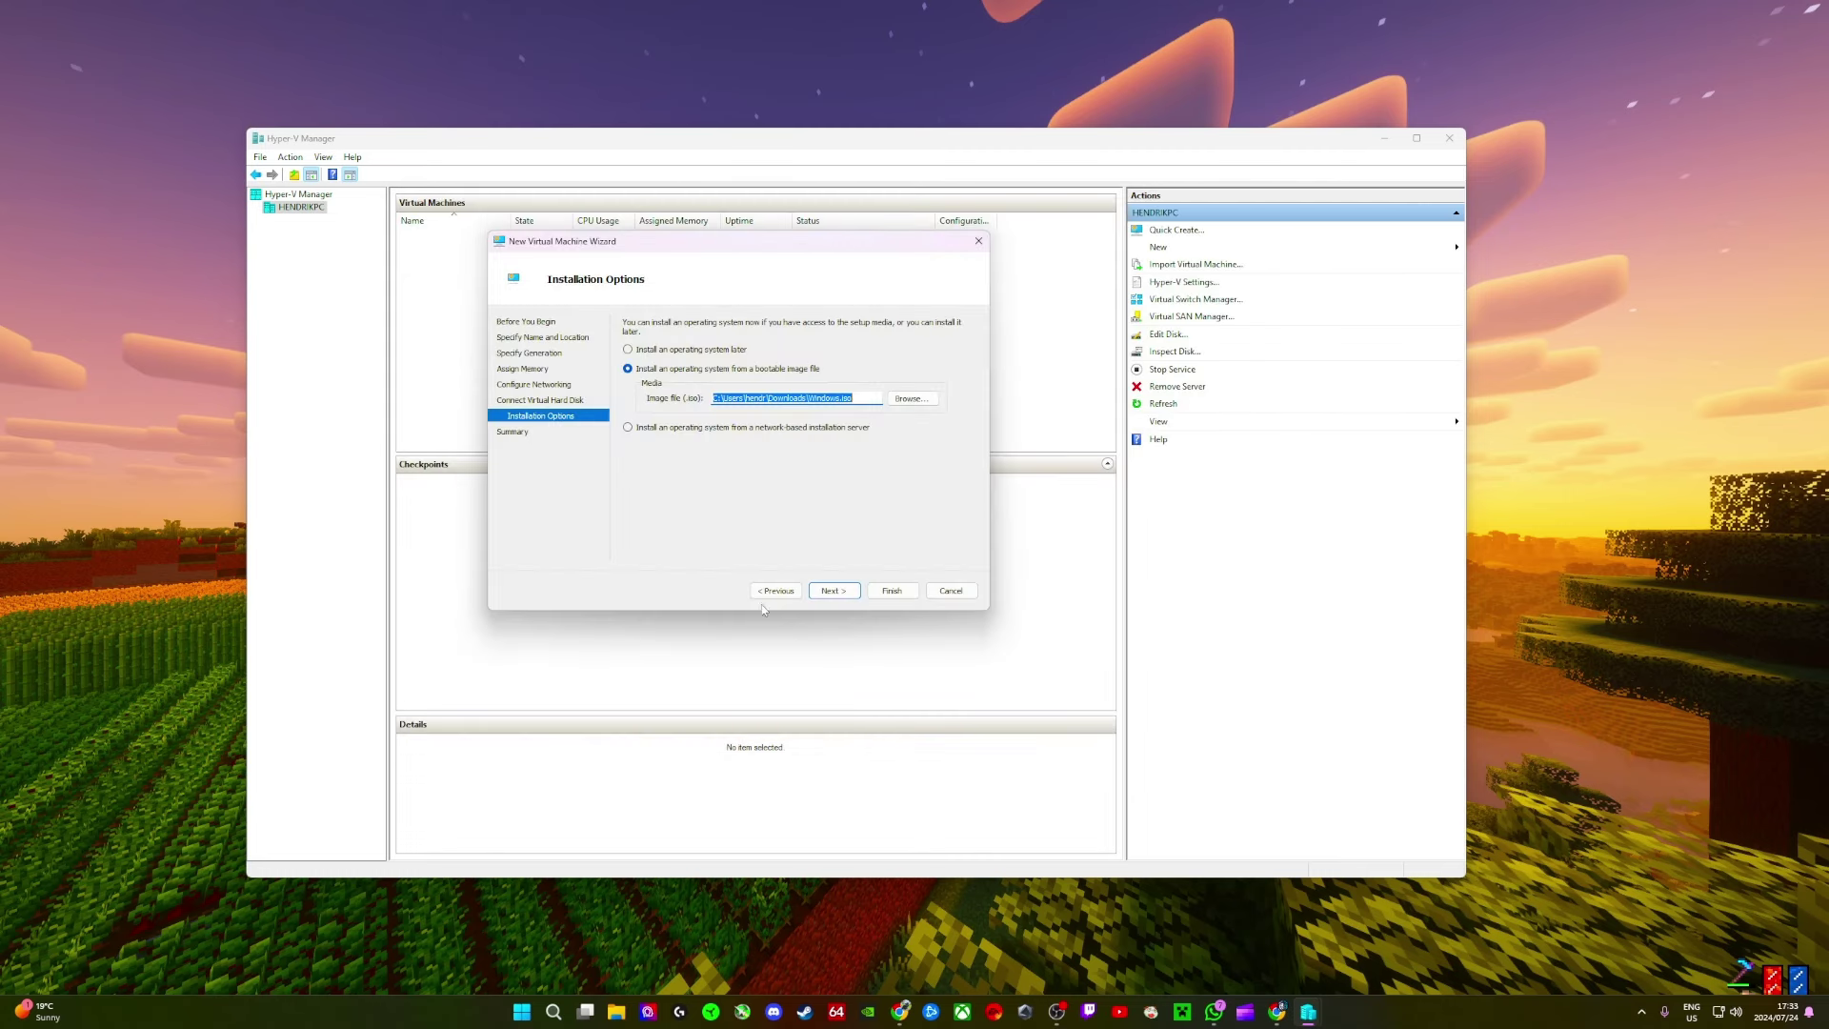
left_click(835, 592)
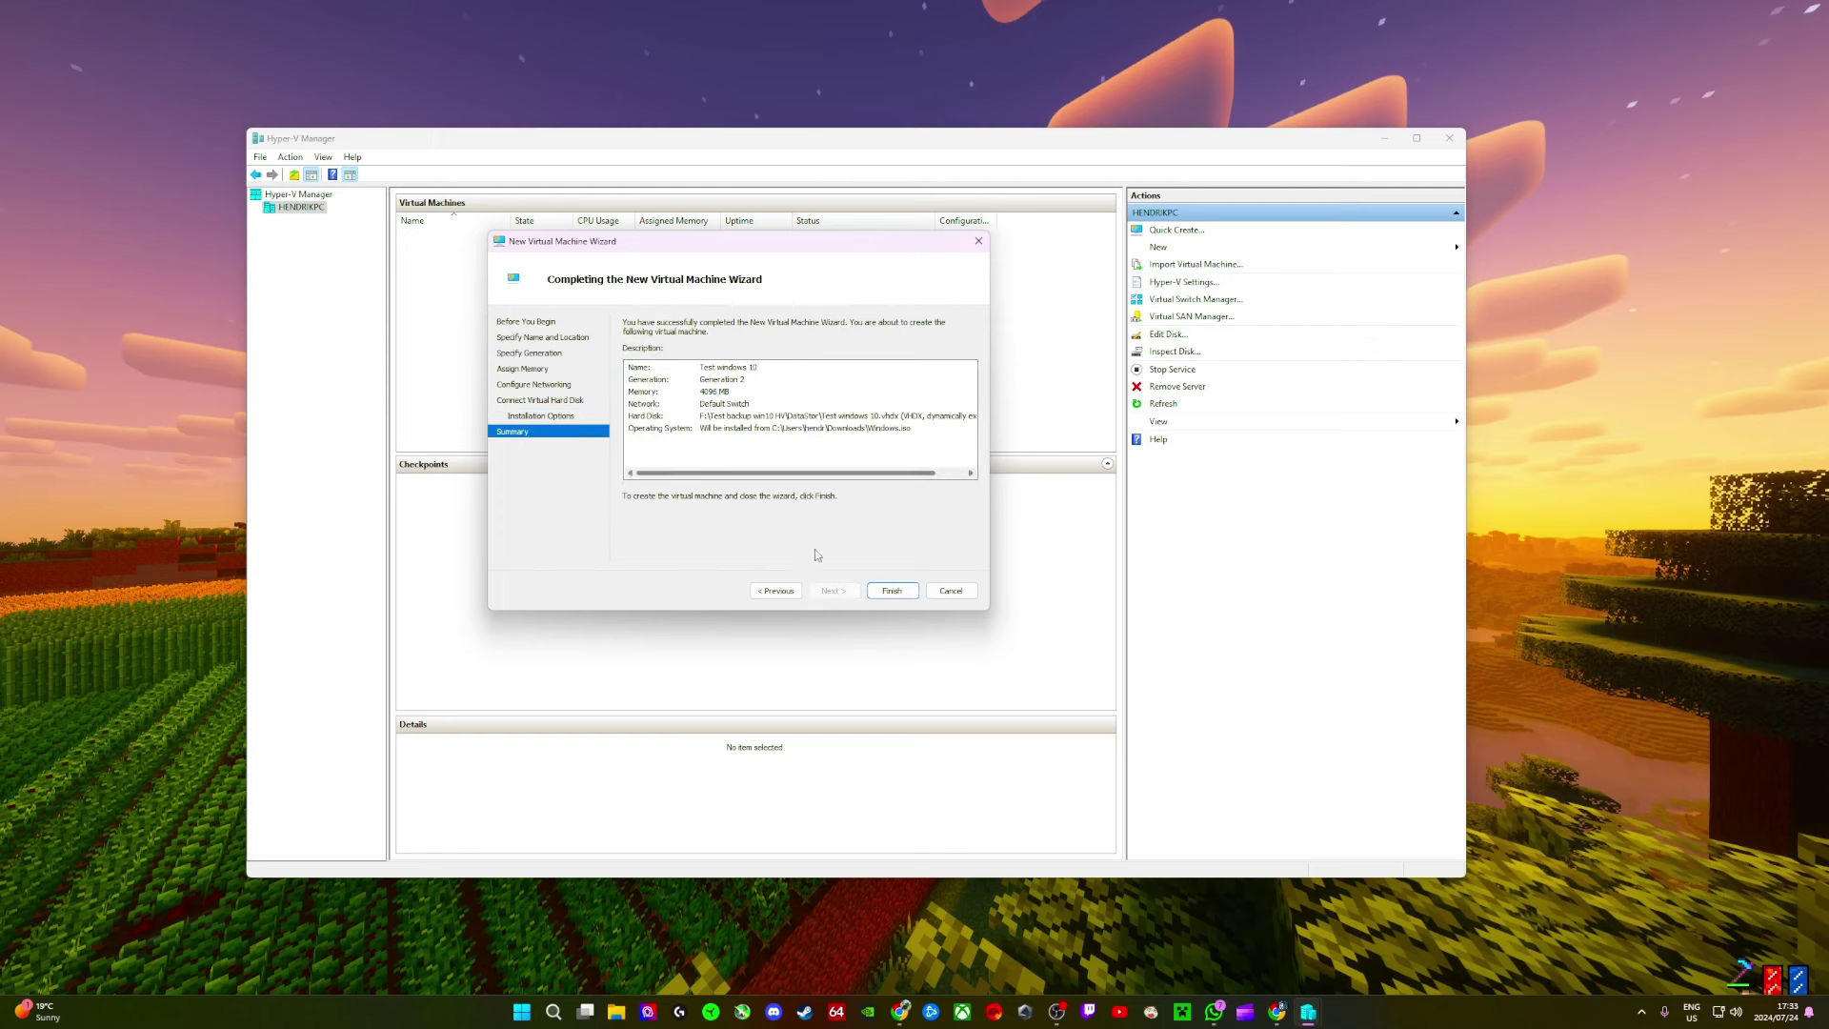
left_click(889, 592)
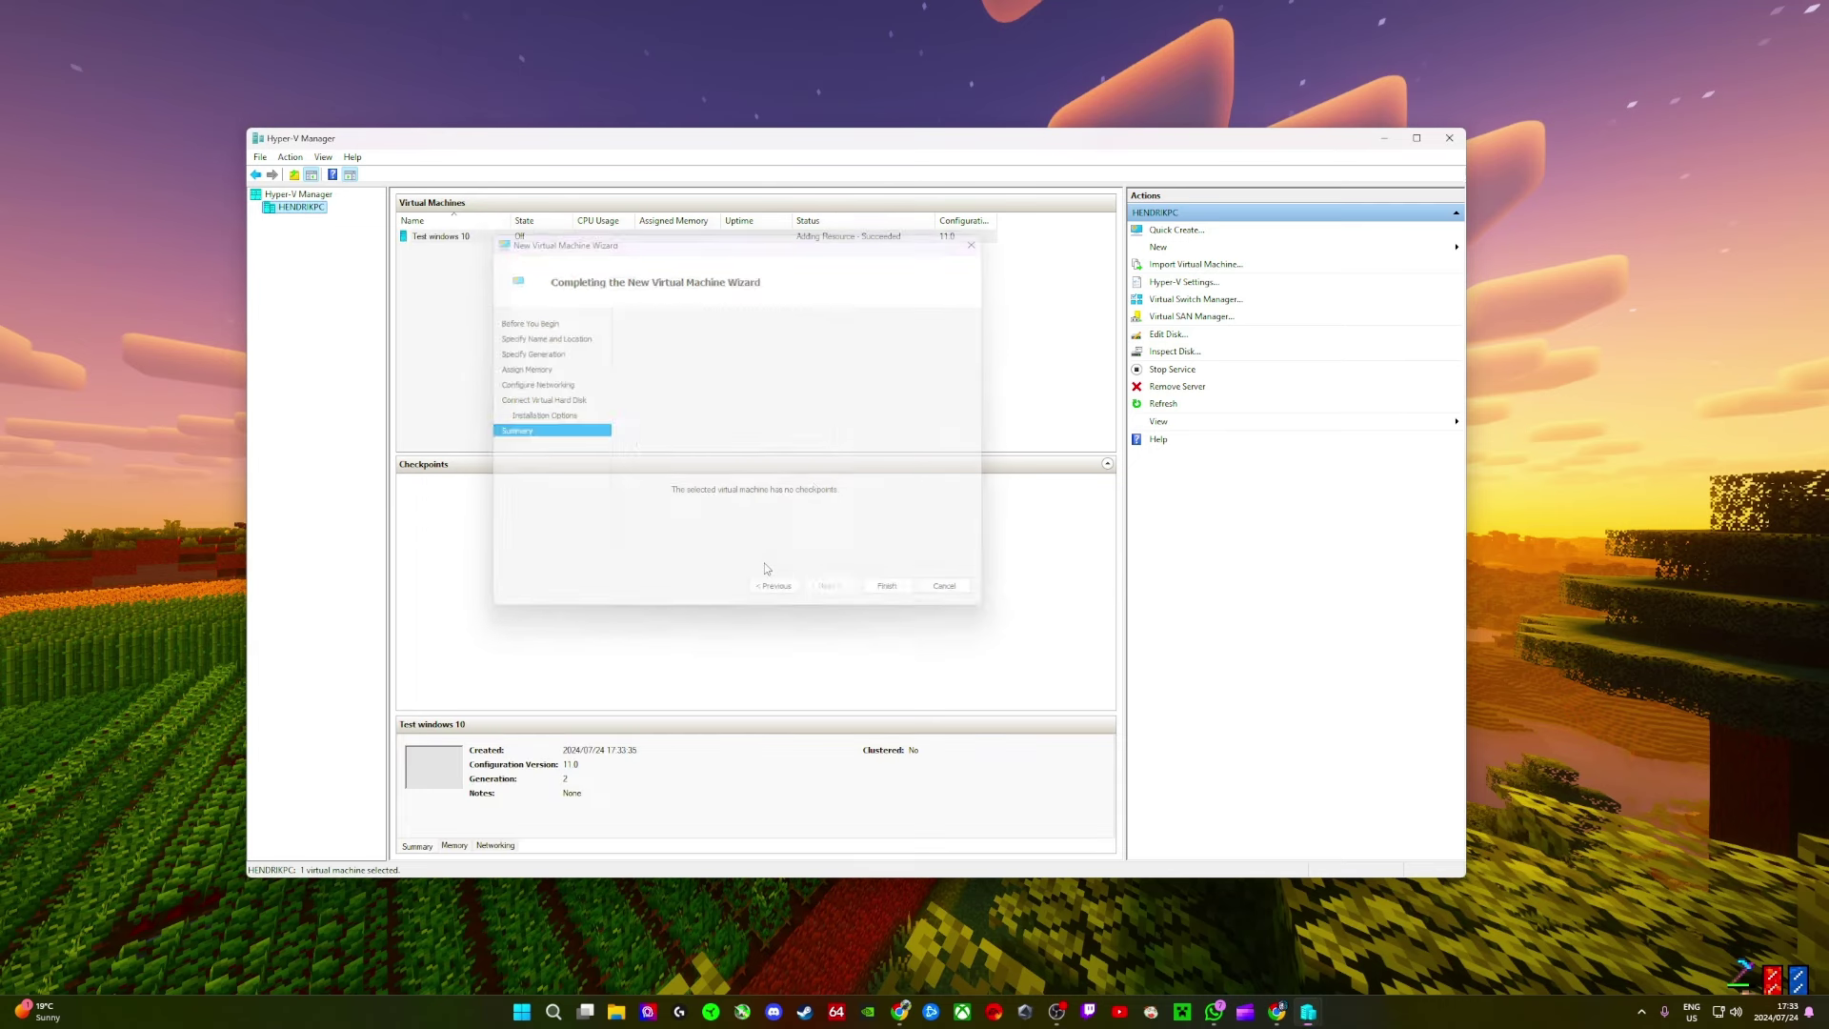
Step: Start the "Test windows 10" virtual machine and turn it off again
left_click(486, 239)
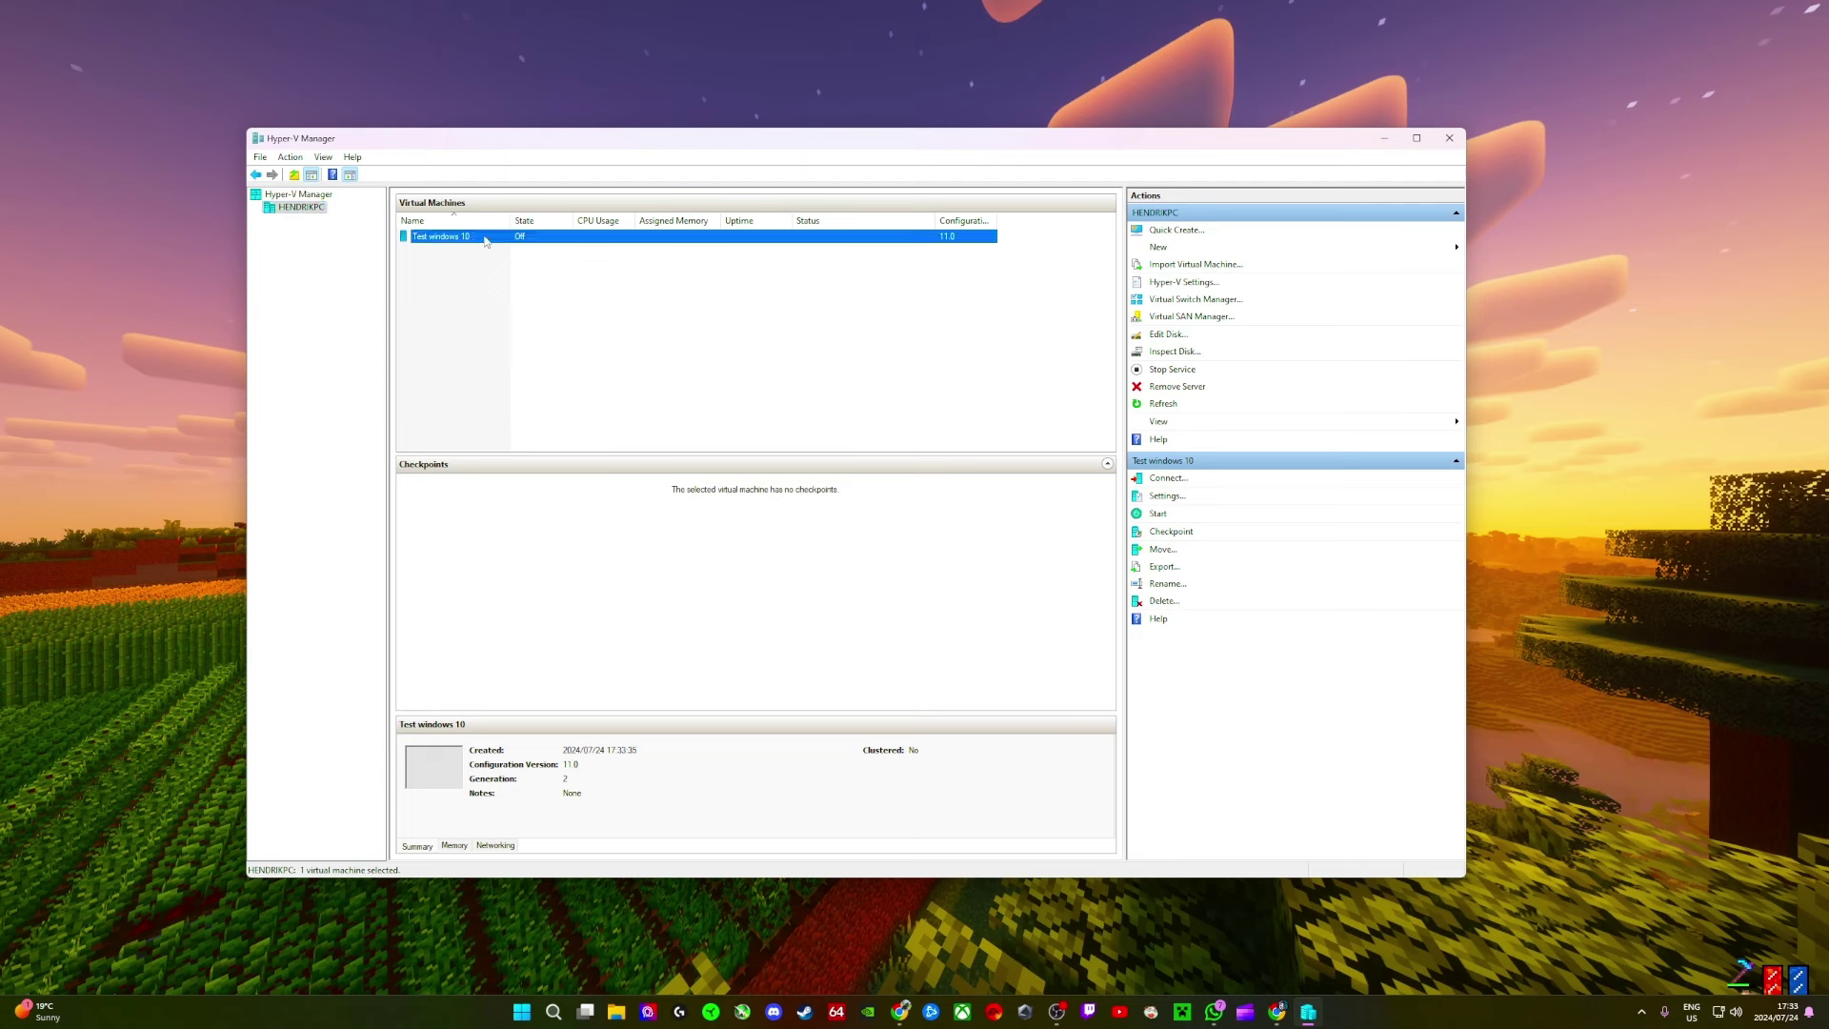
right_click(492, 238)
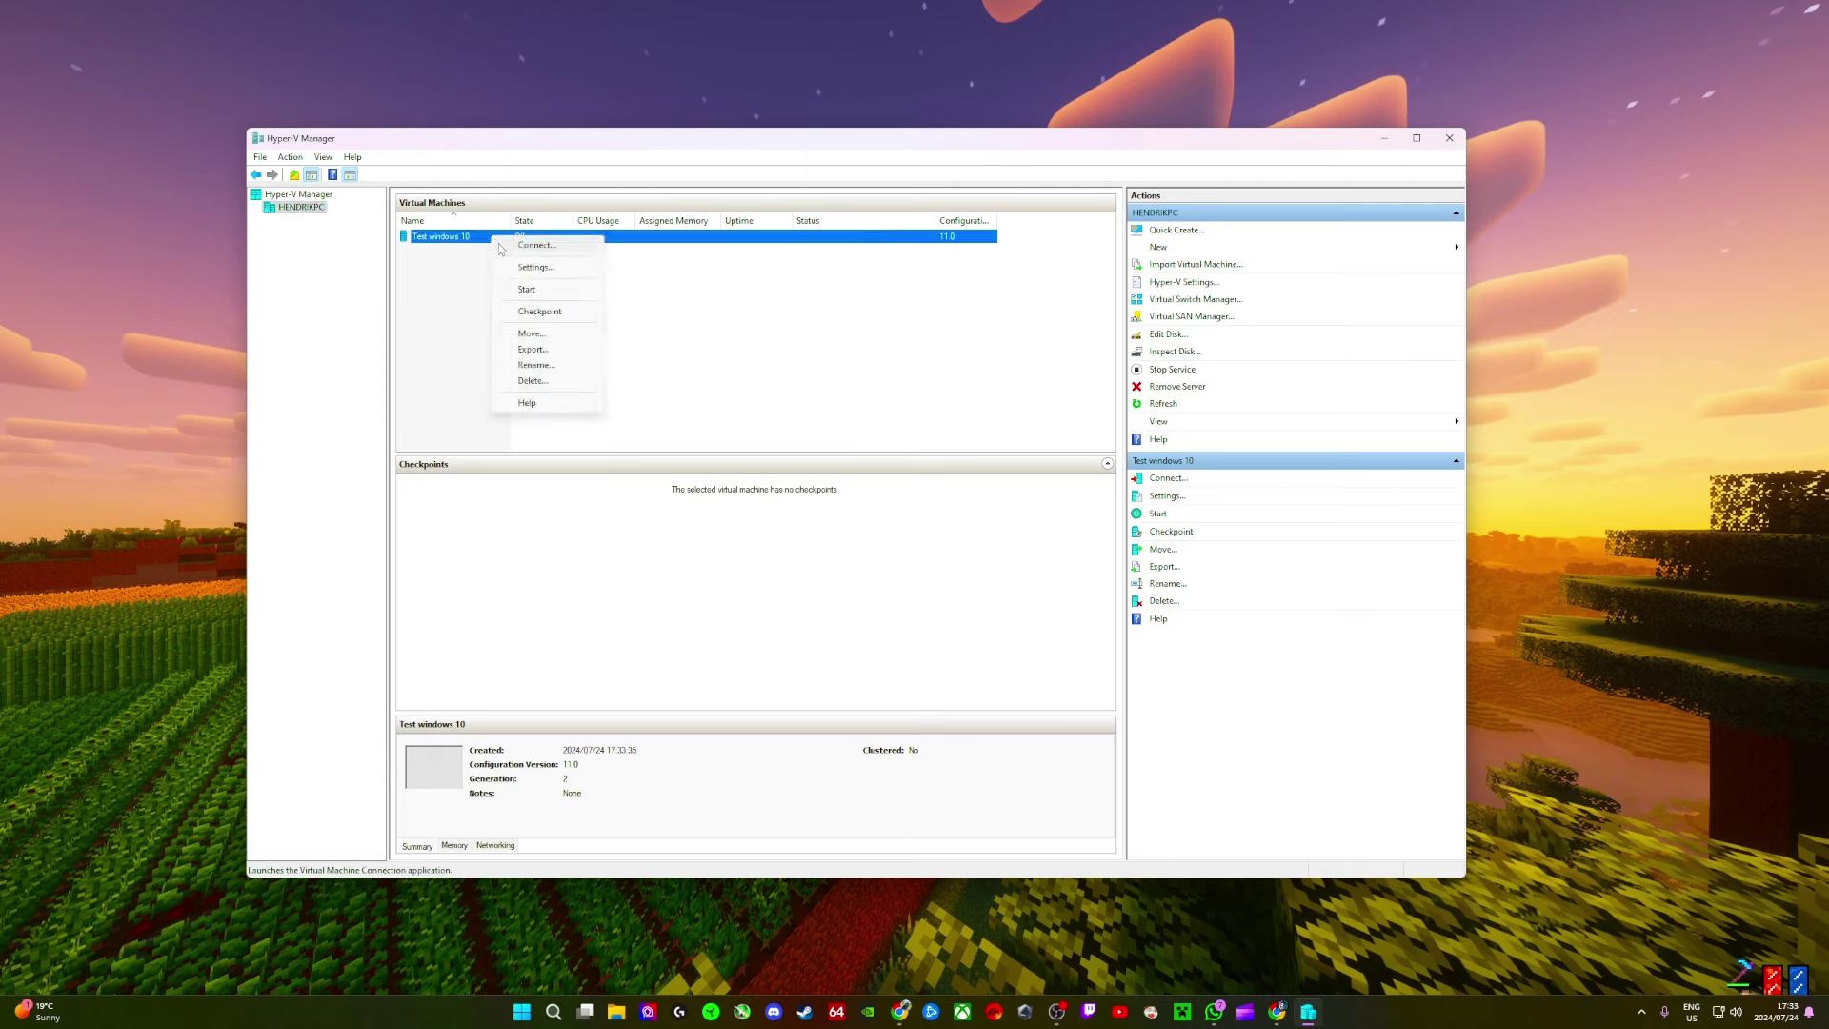
left_click(527, 290)
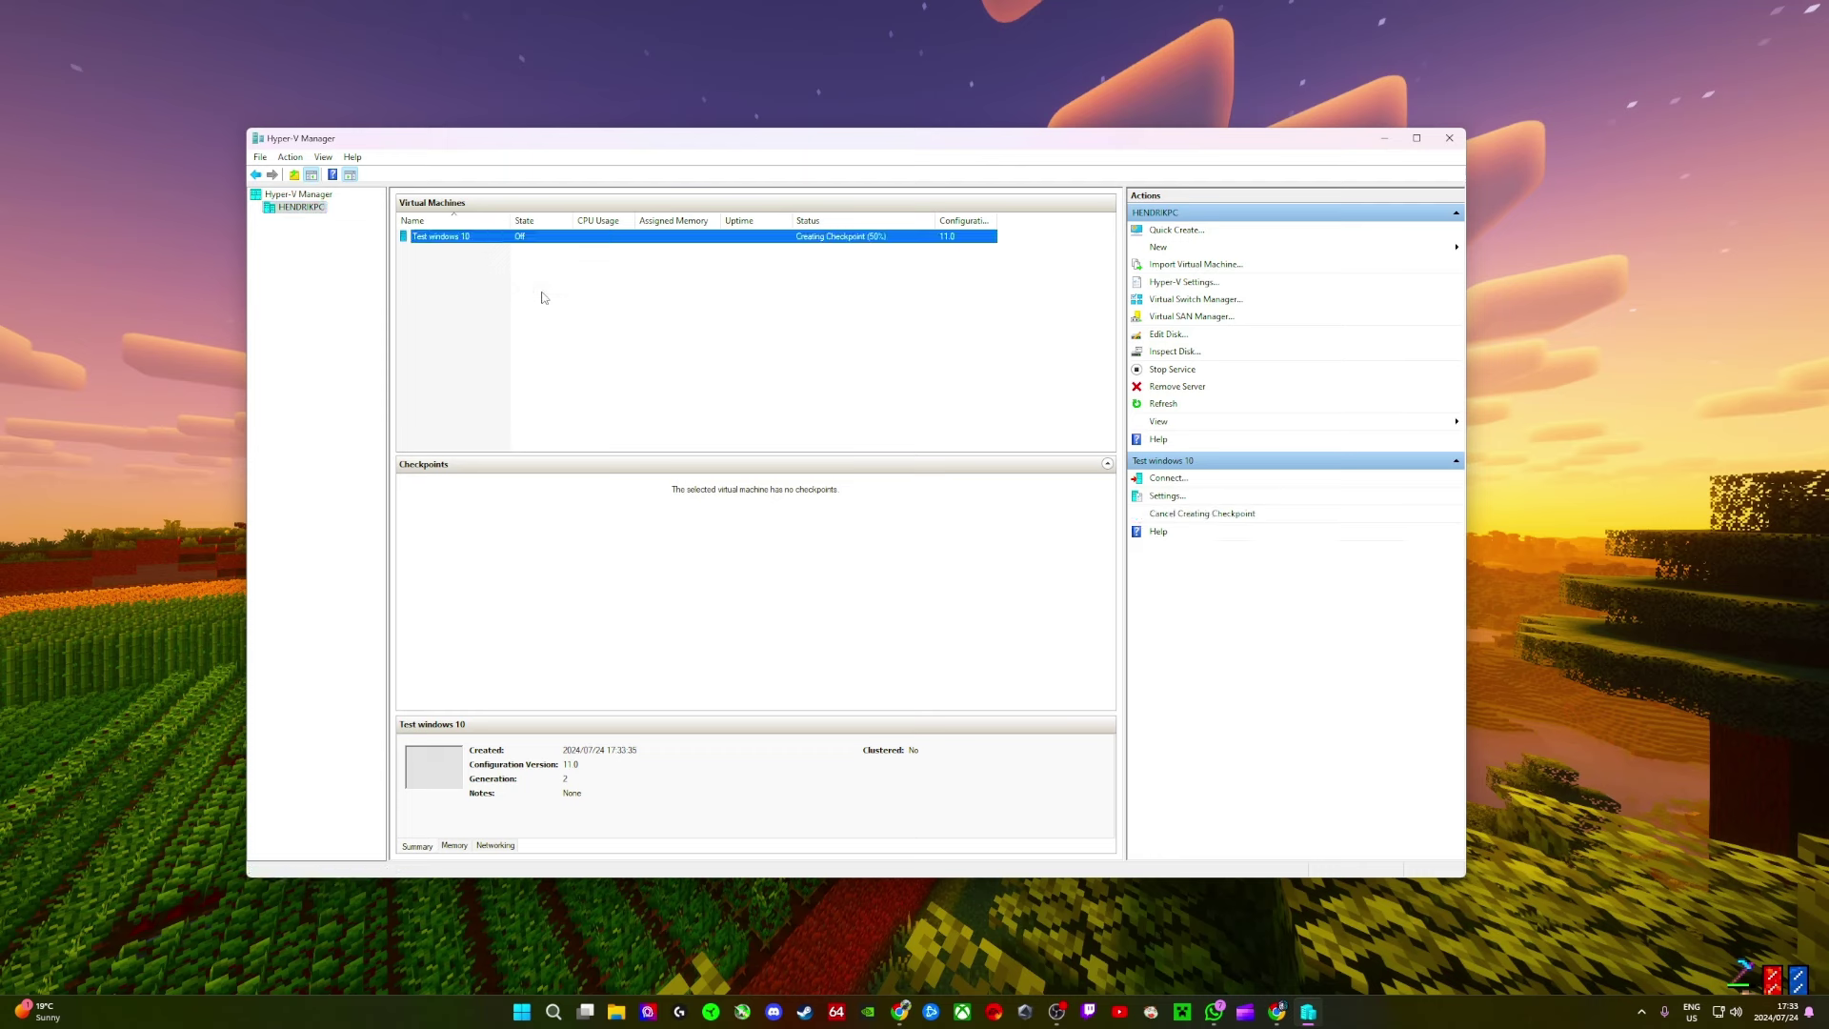
right_click(506, 240)
left_click(562, 300)
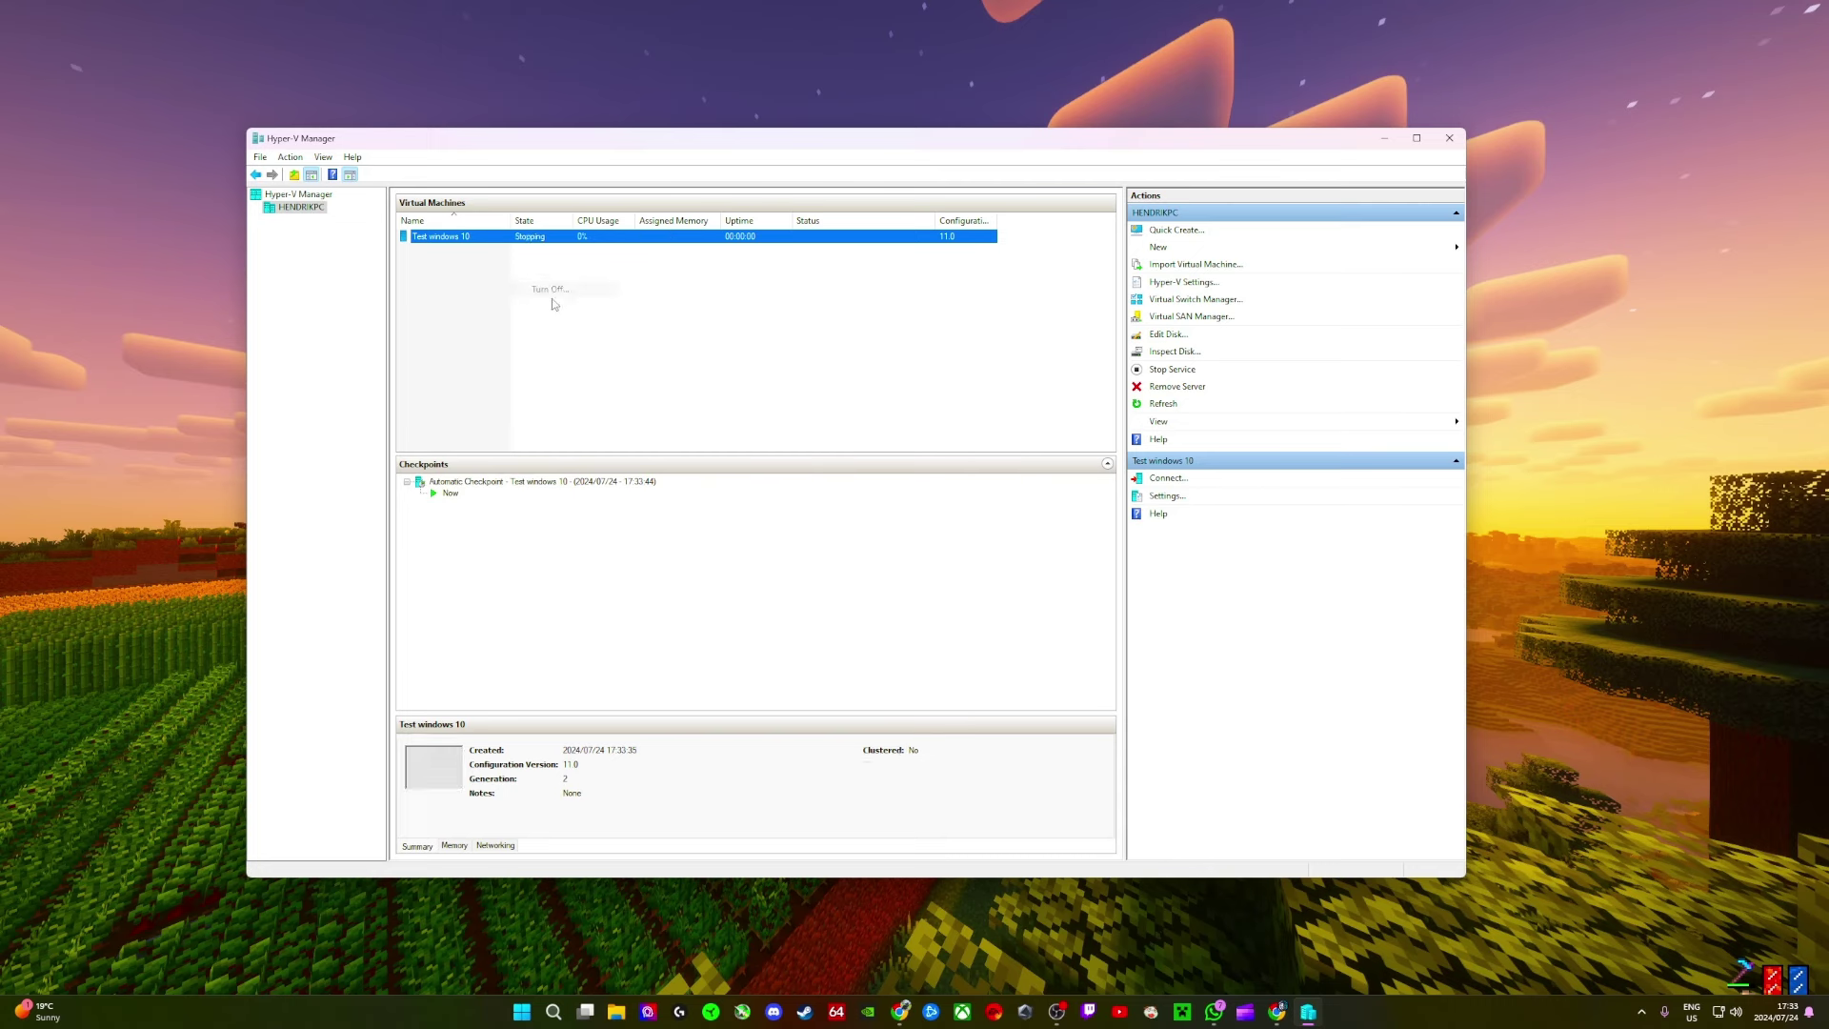
Step: Close the virtual machine's connection window and open the settings of "Test windows 10"
double_click(490, 238)
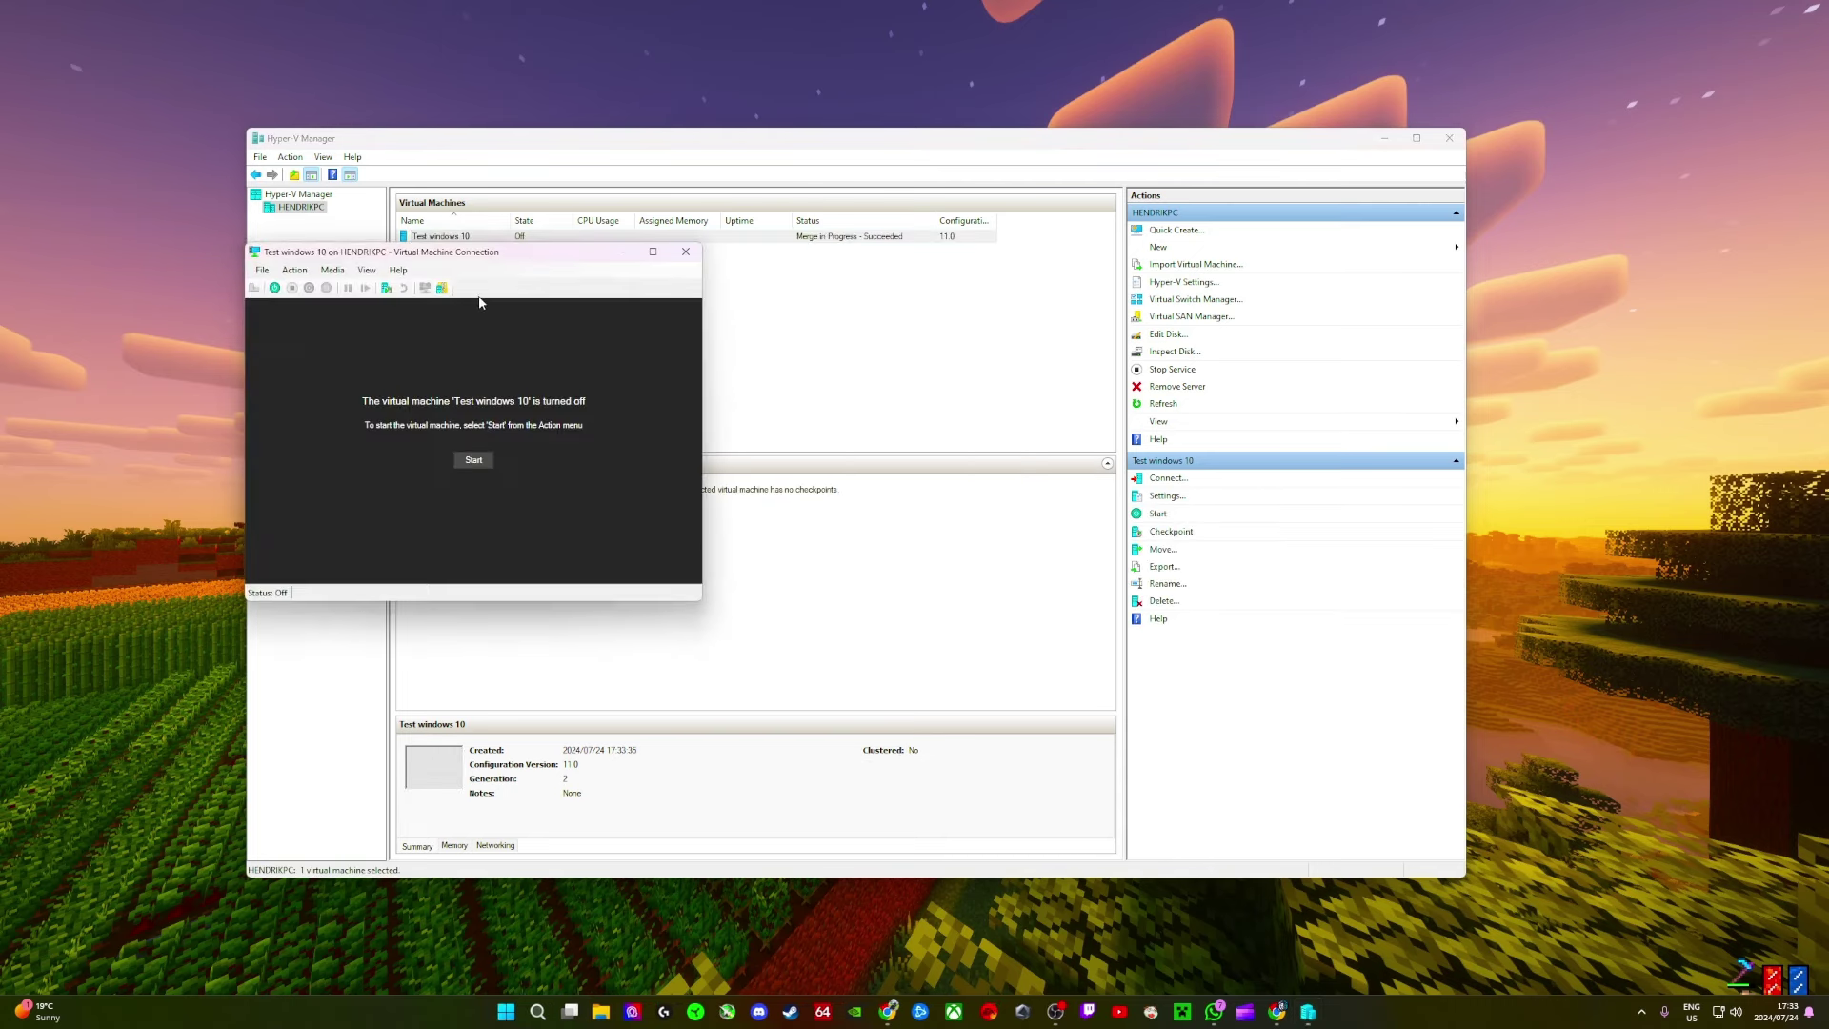
left_click(685, 251)
right_click(515, 236)
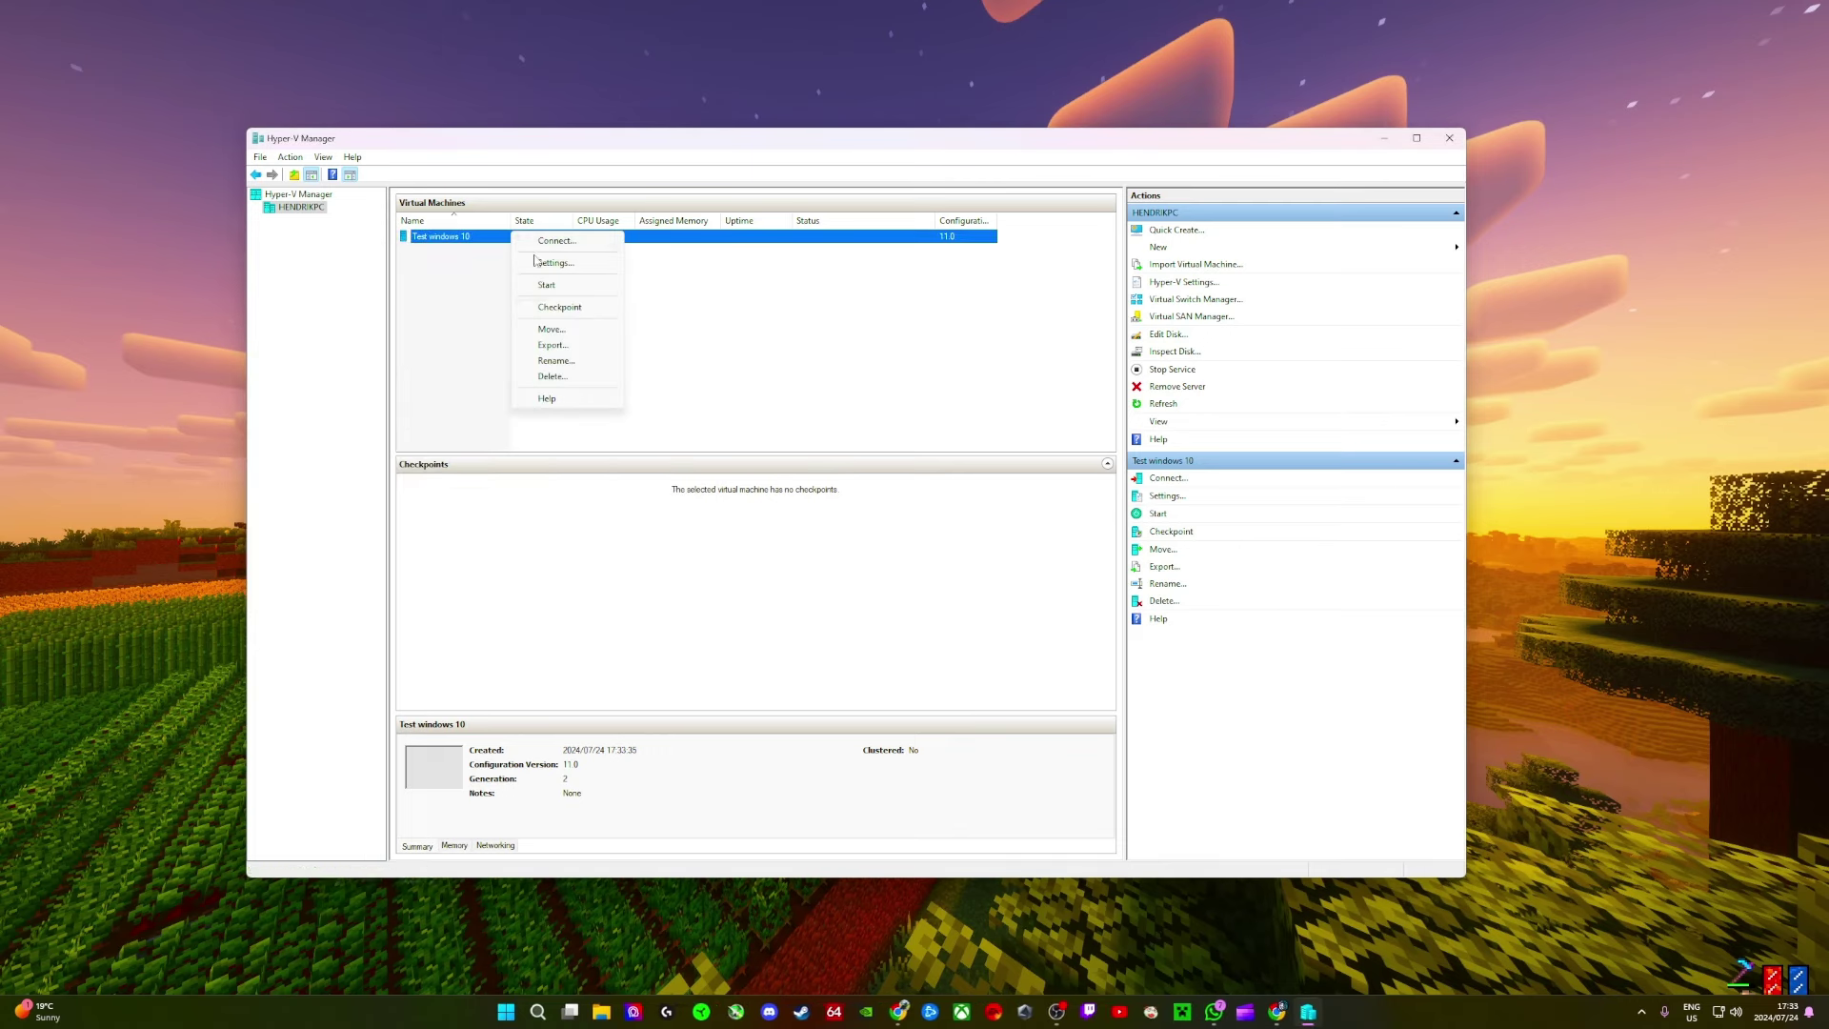
left_click(552, 263)
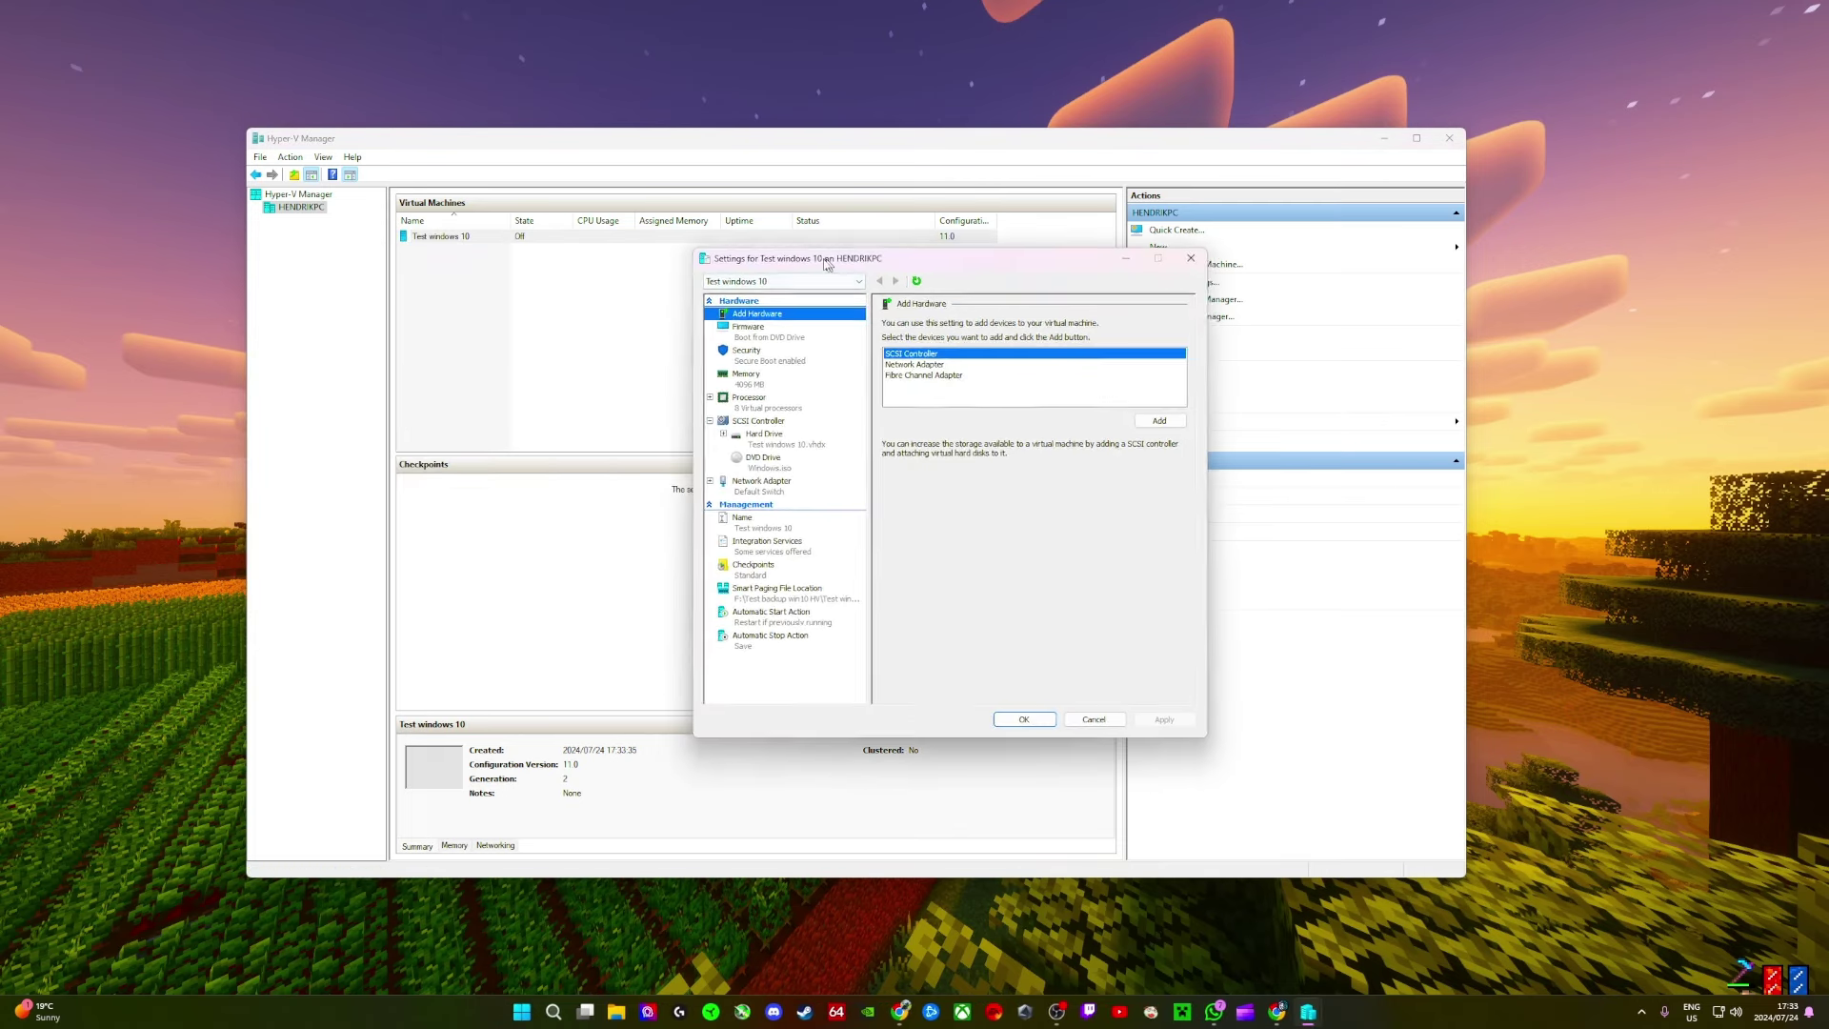
Step: Review the processor, memory, security and firmware boot order settings of "Test windows 10" and close them without changes
left_click_drag(825, 264, 673, 219)
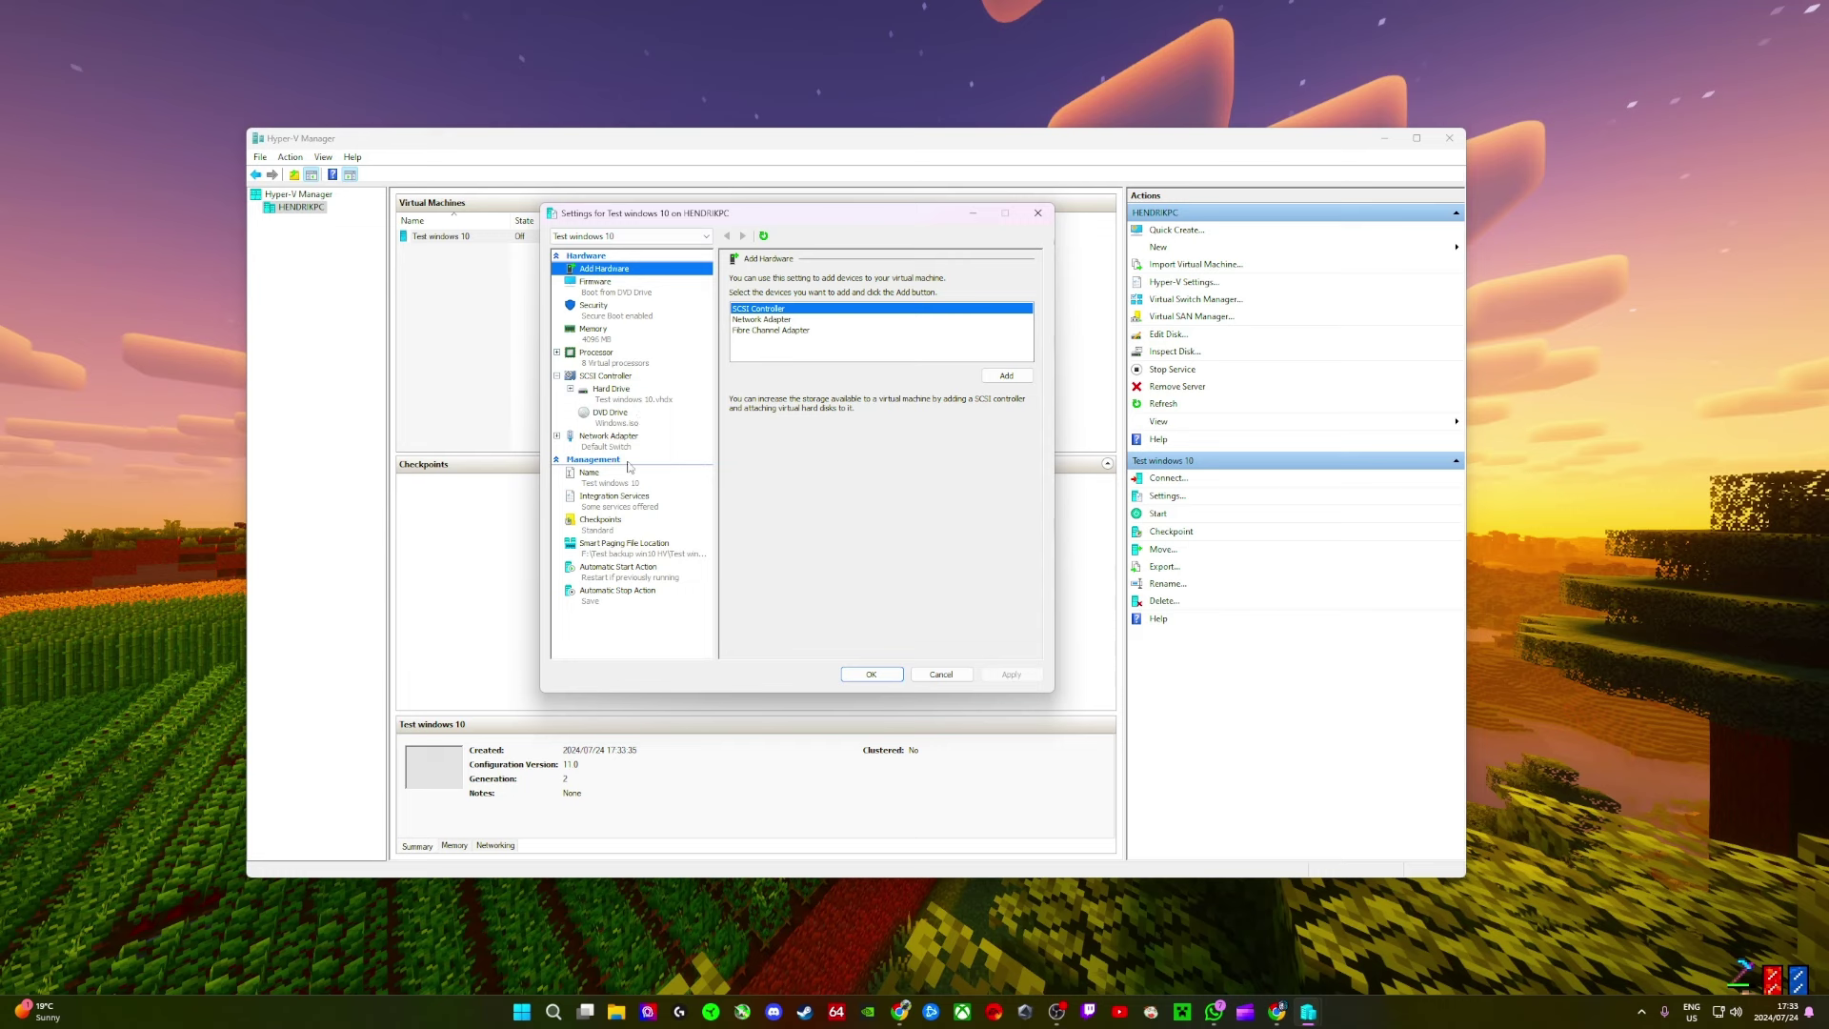
left_click(608, 362)
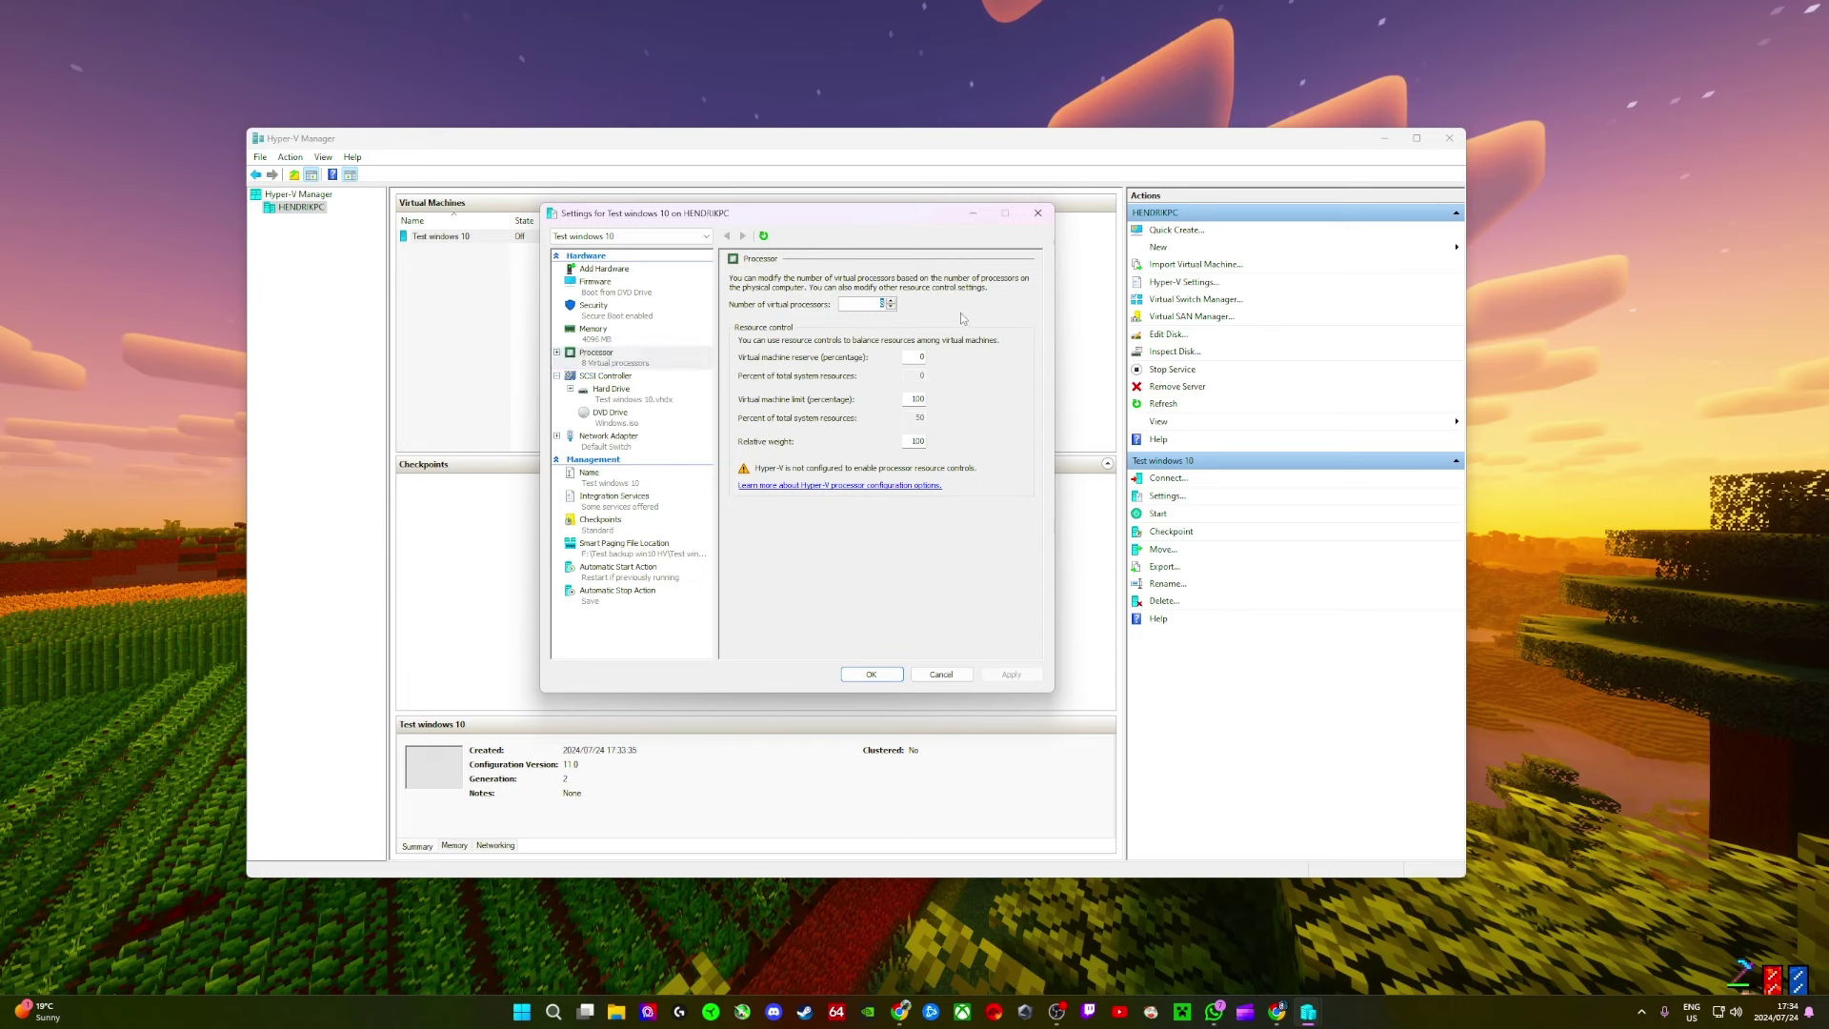
left_click(631, 339)
left_click(639, 309)
left_click(637, 288)
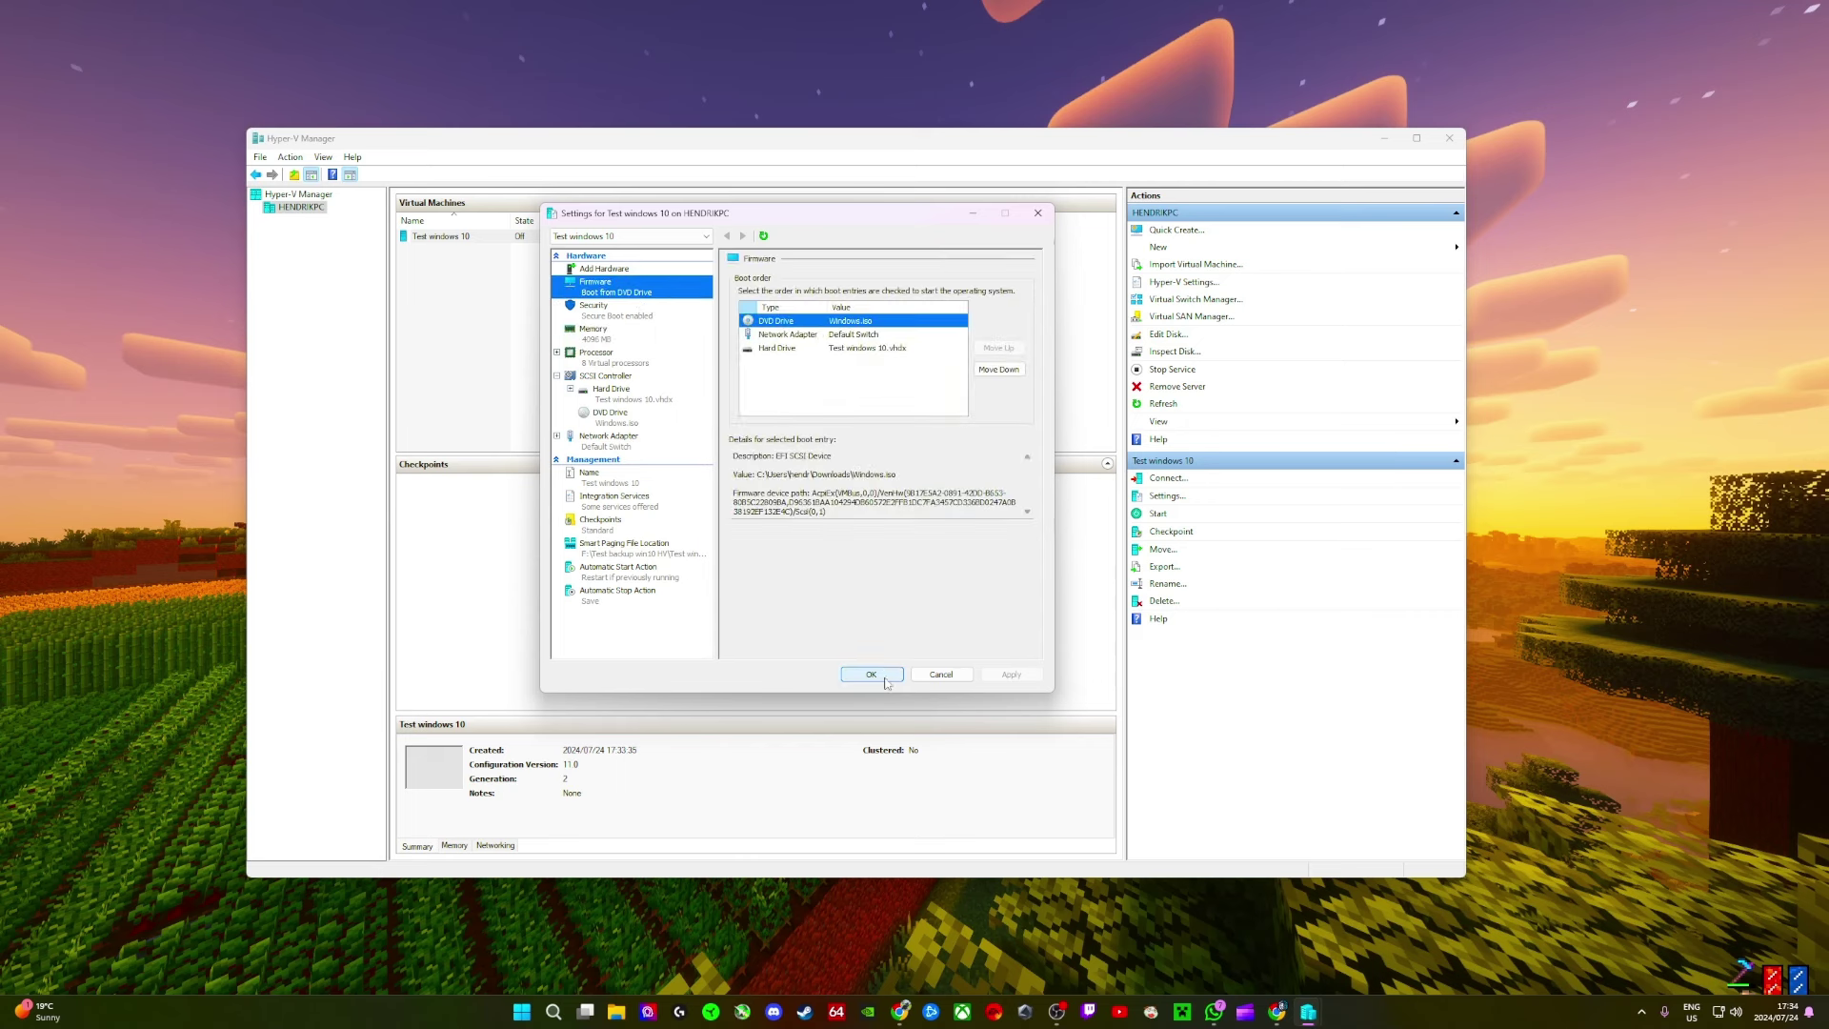
left_click(941, 674)
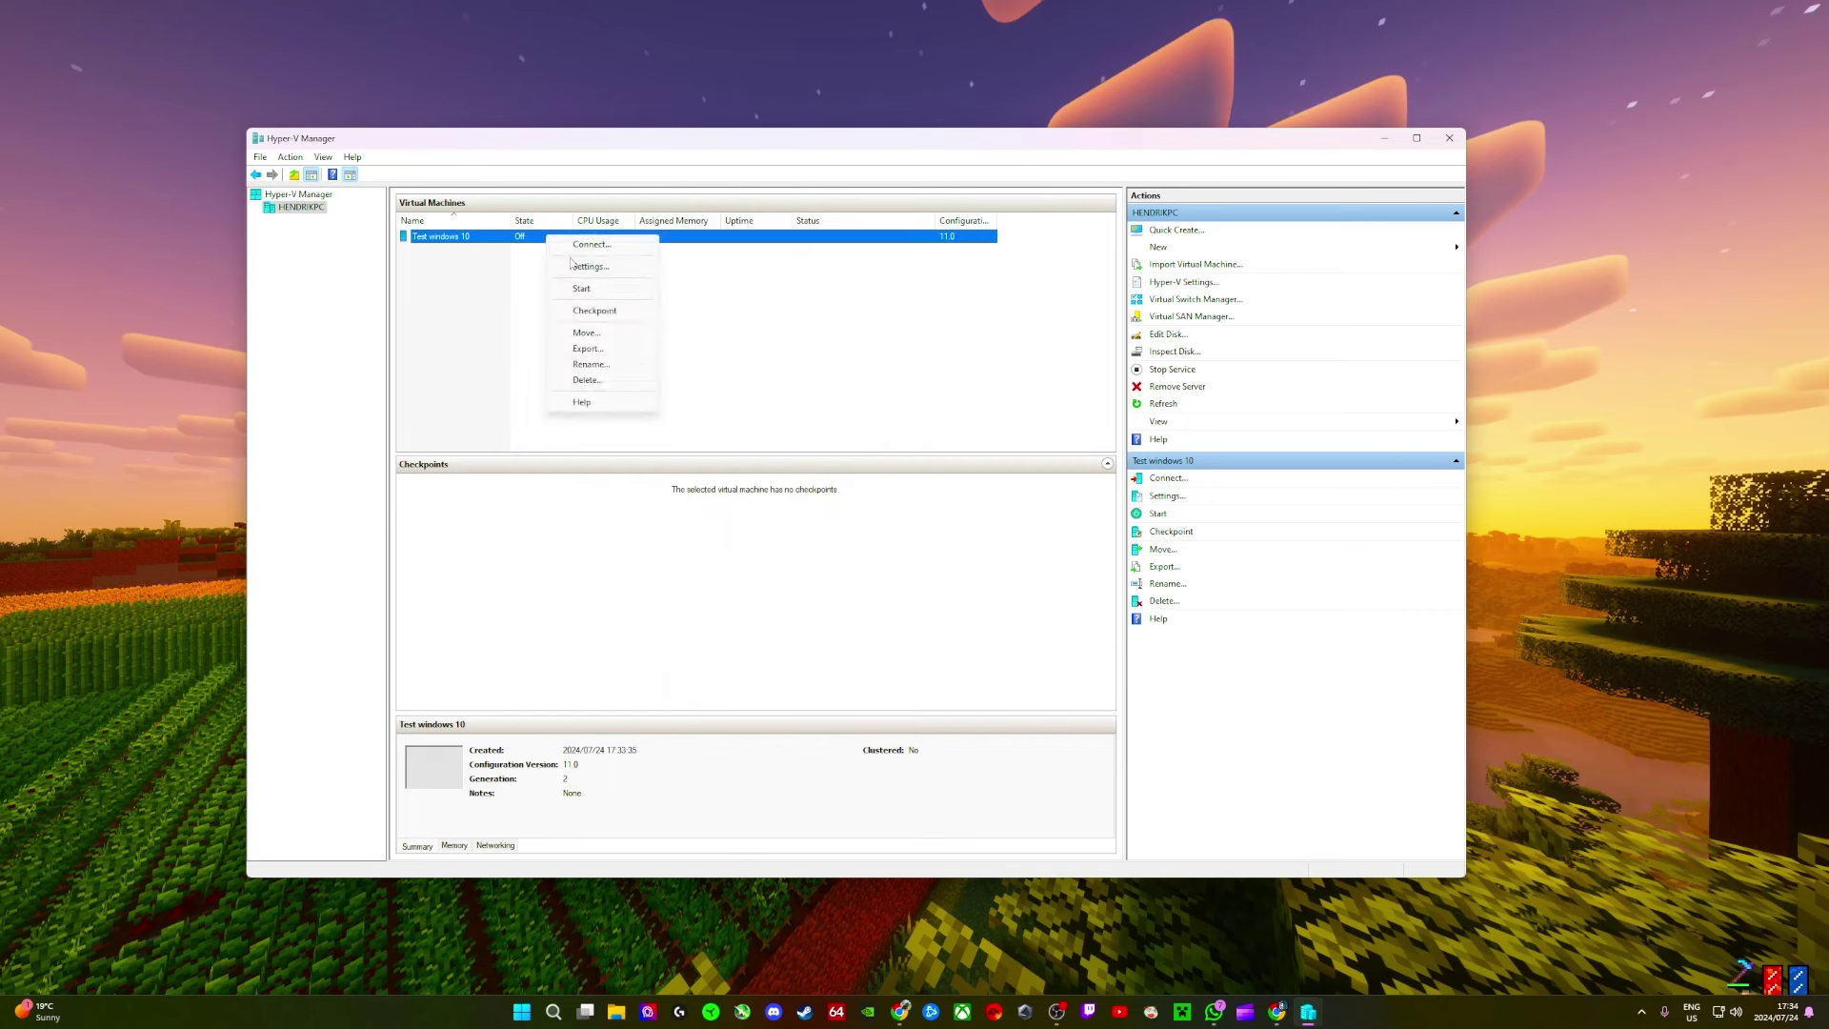
Step: Connect to the "Test windows 10" virtual machine and start it from its connection window
left_click(588, 245)
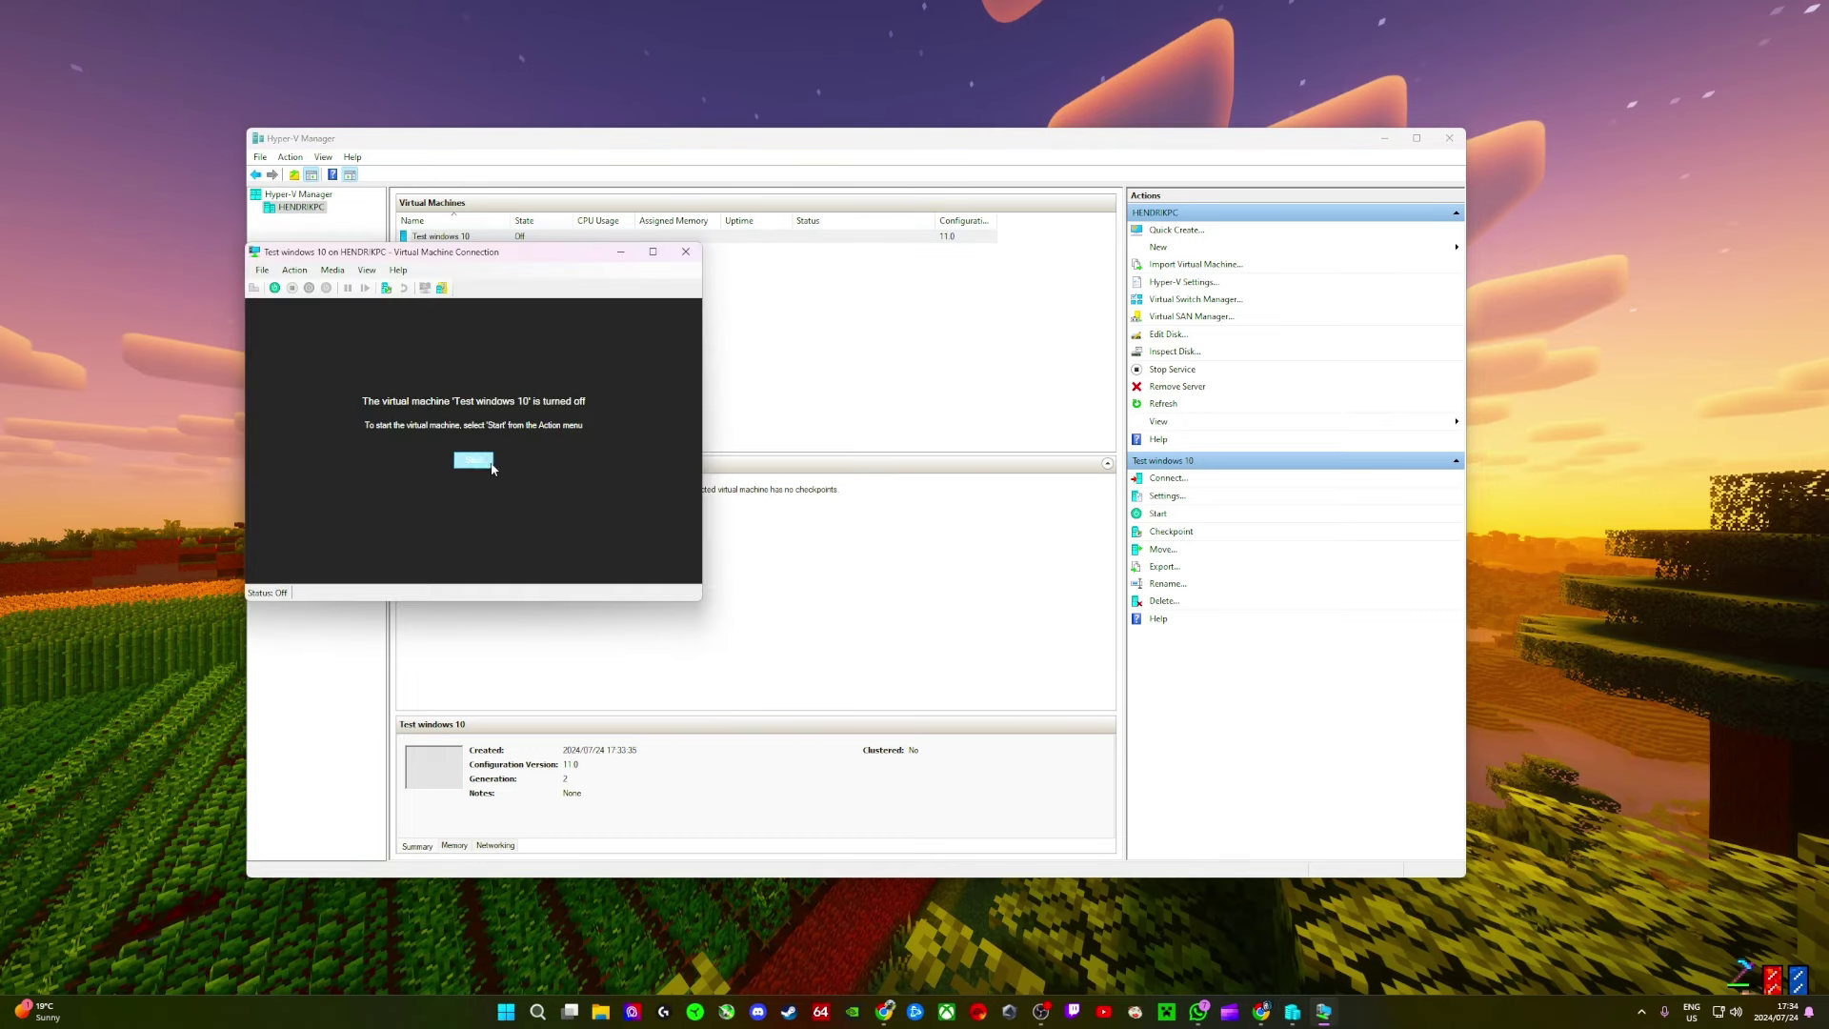
left_click(473, 459)
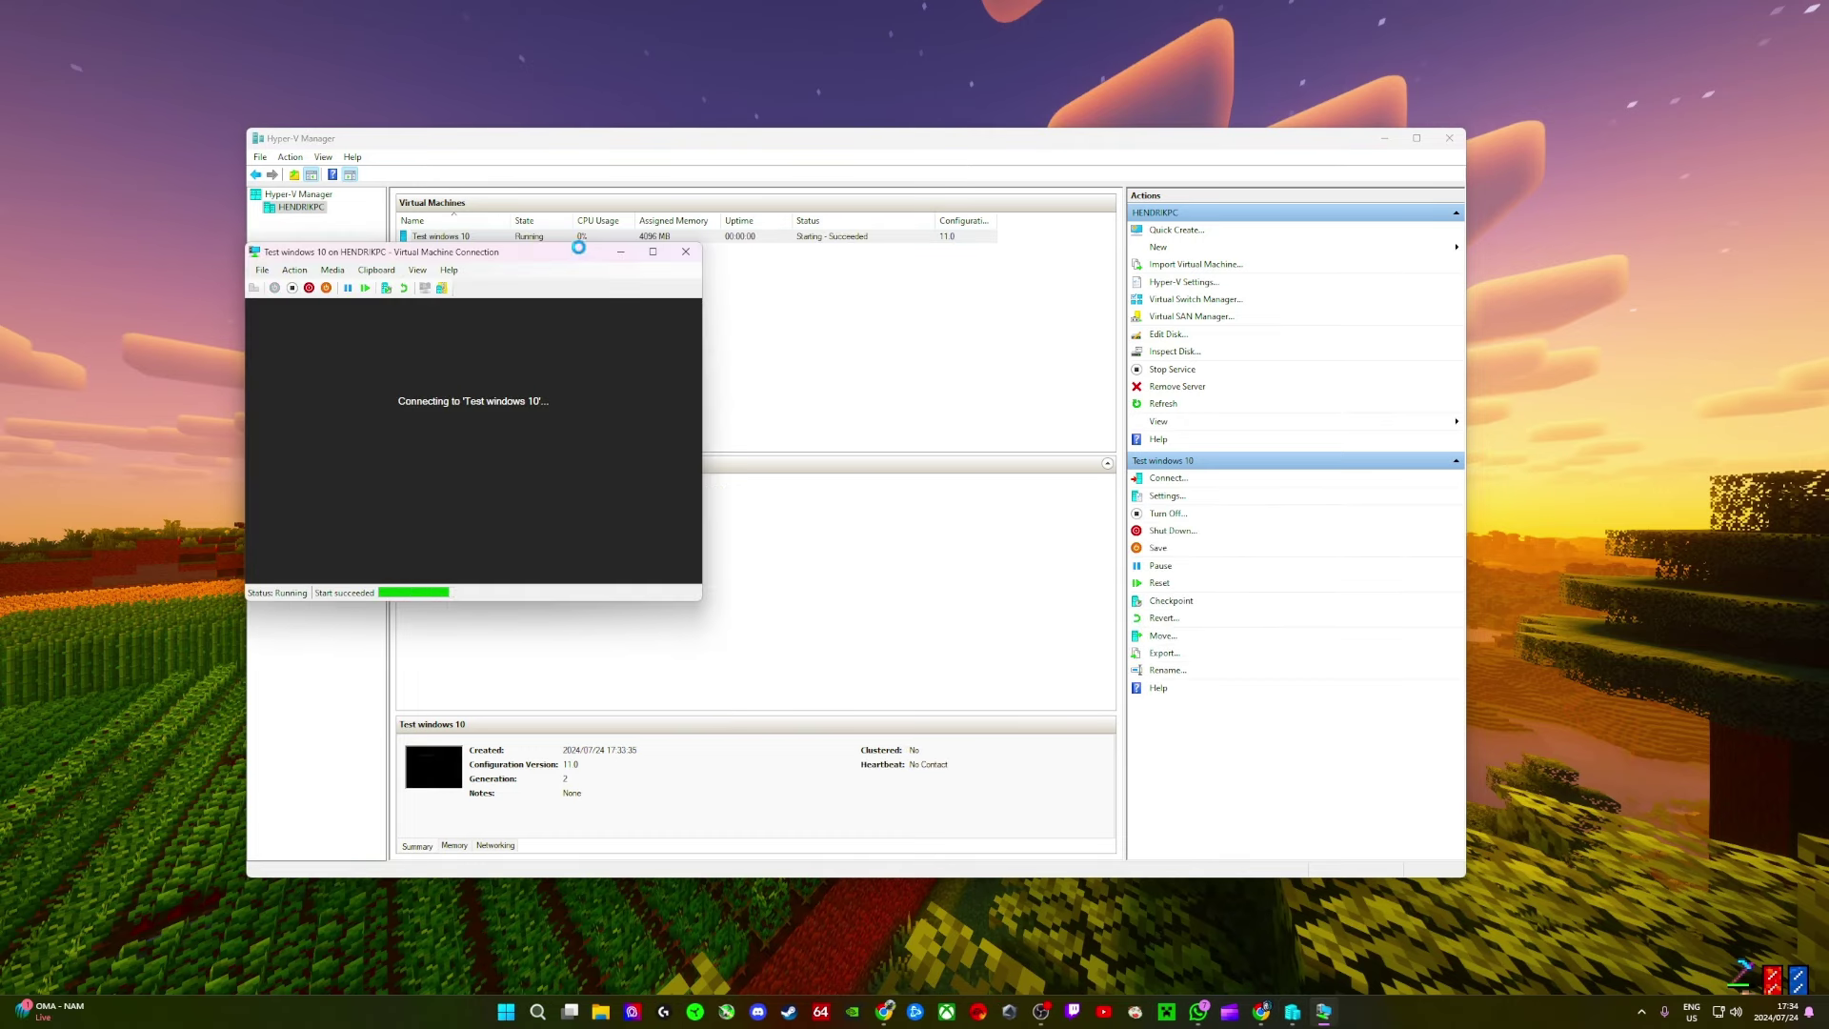
left_click_drag(545, 248, 626, 168)
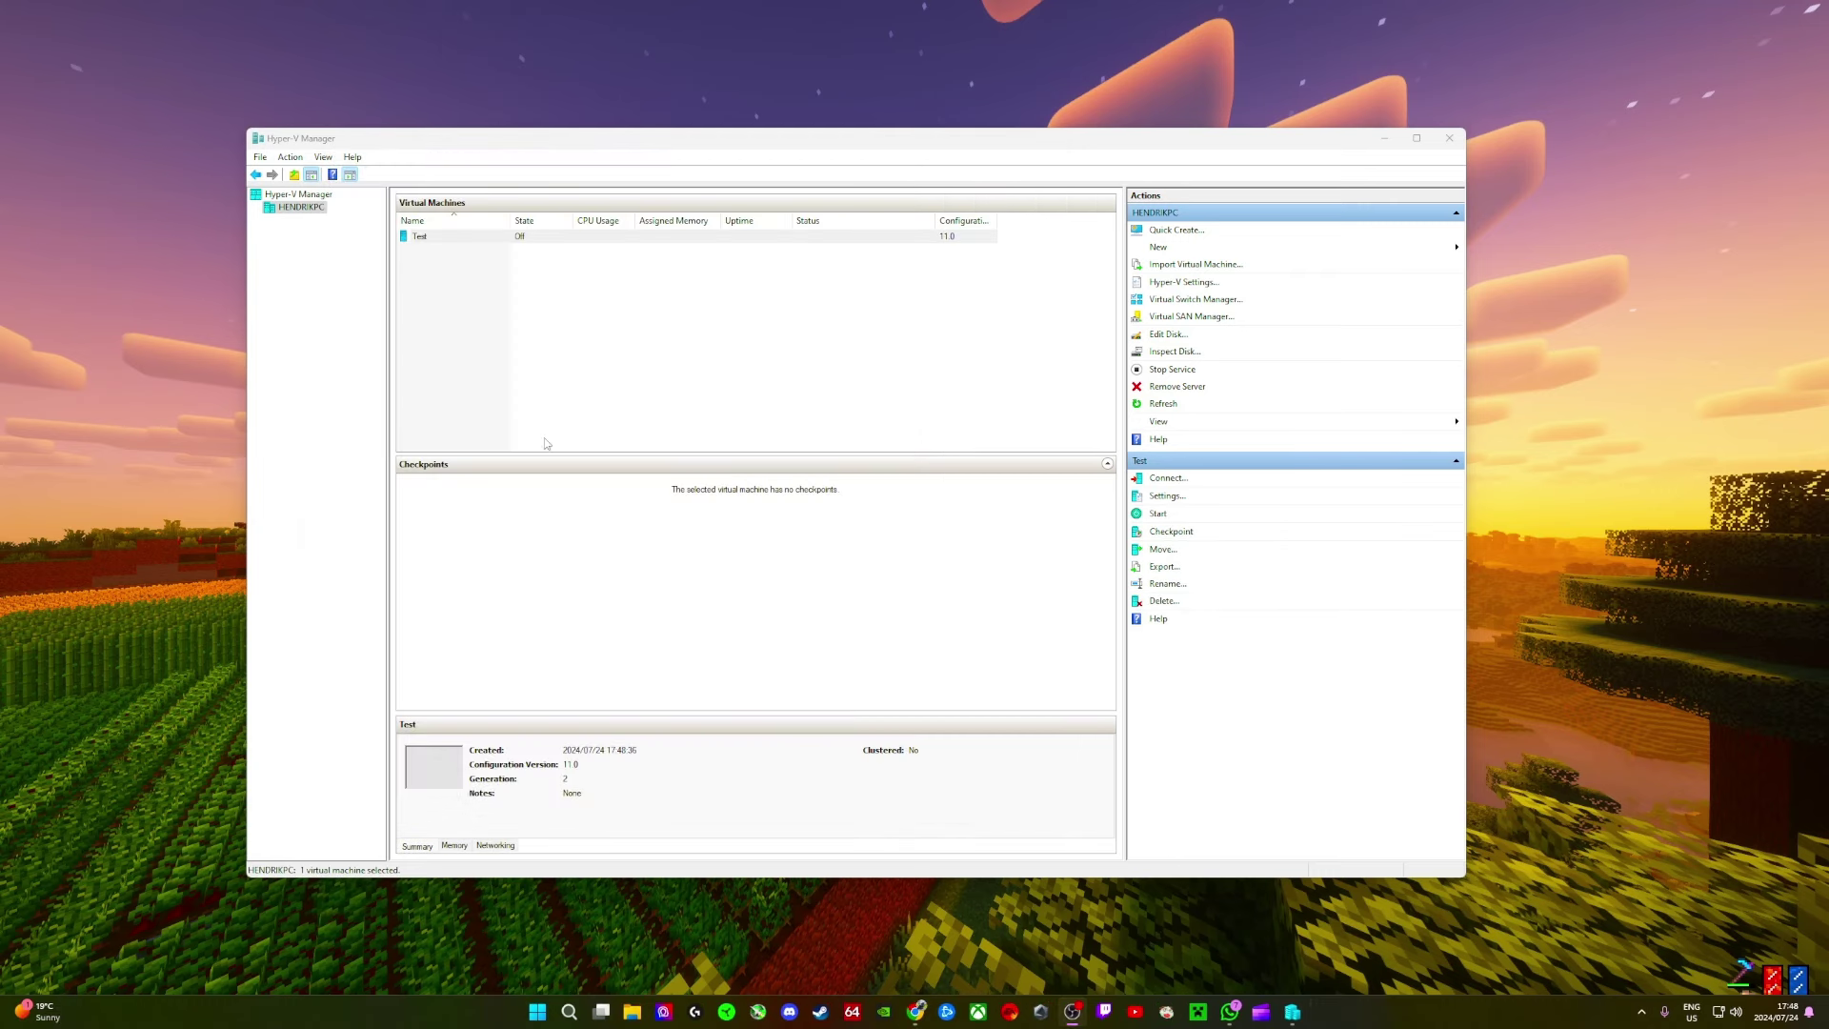
Step: Examine the security permissions of the accounts listed for Windows.iso in the Downloads folder and close File Explorer
left_click(460, 255)
left_click(470, 240)
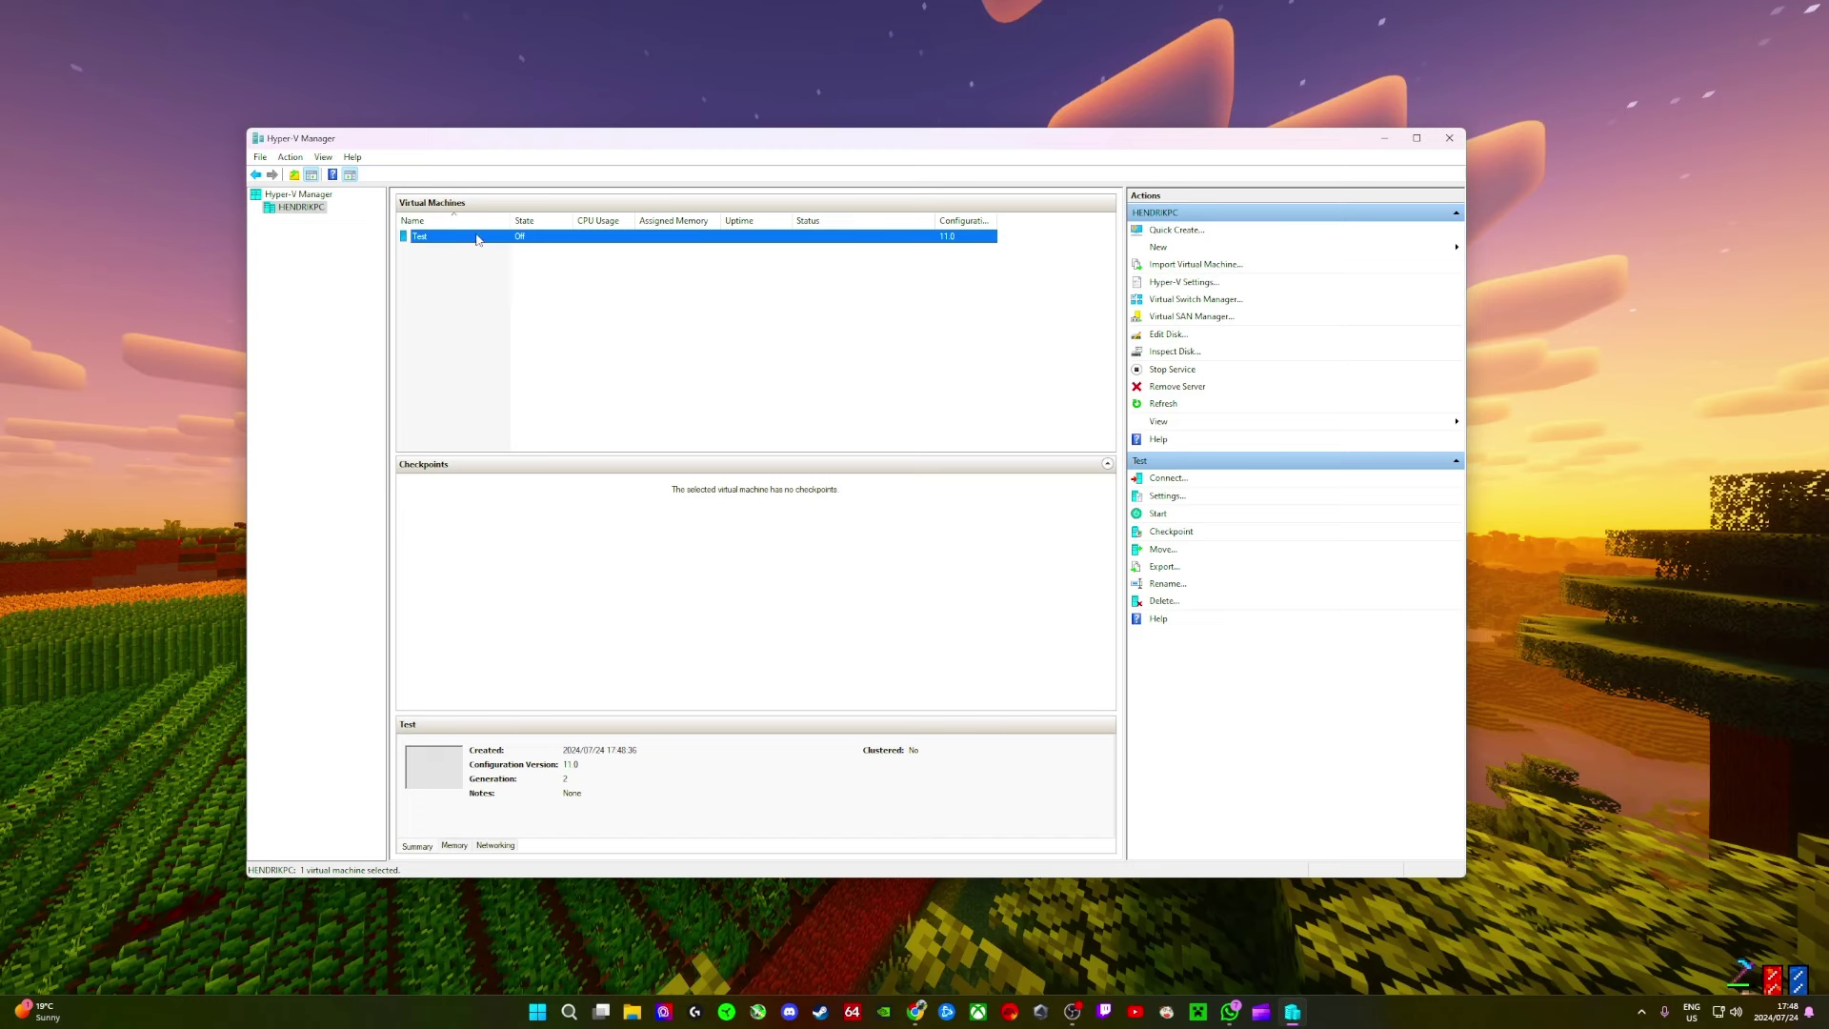
left_click(633, 1012)
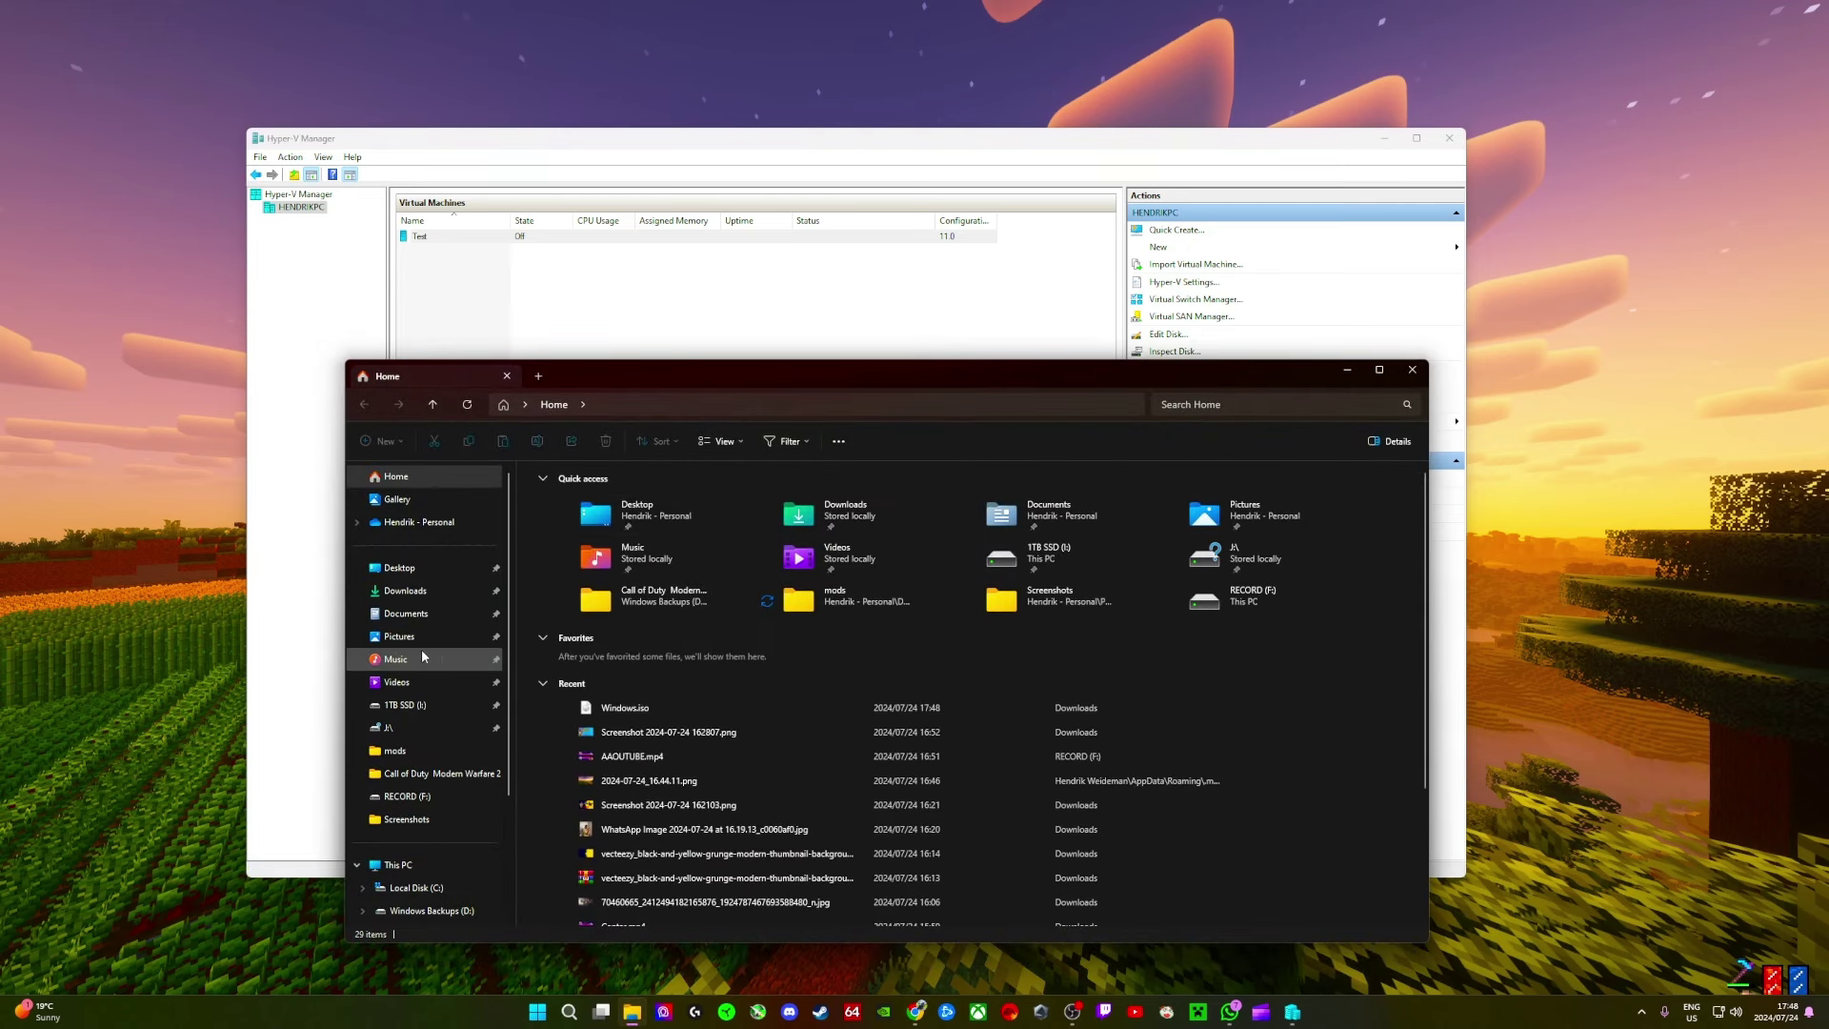
left_click(405, 590)
left_click(601, 519)
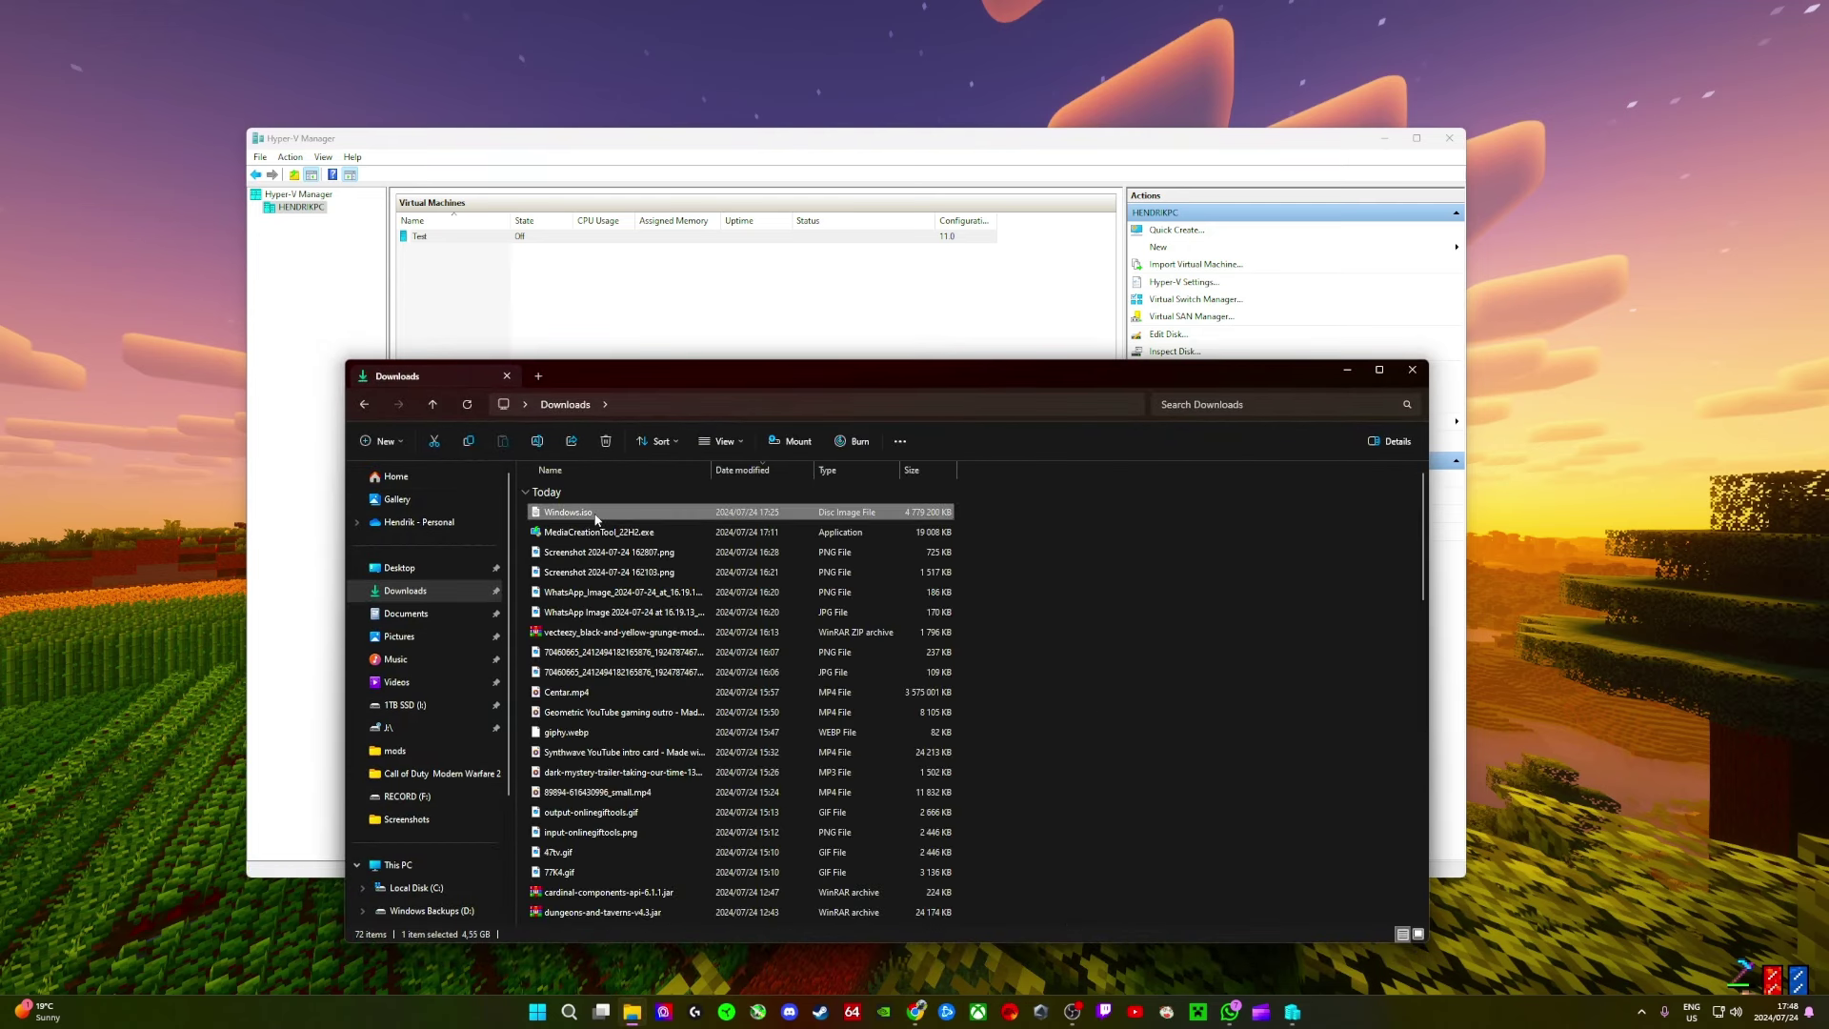
right_click(598, 520)
left_click(648, 705)
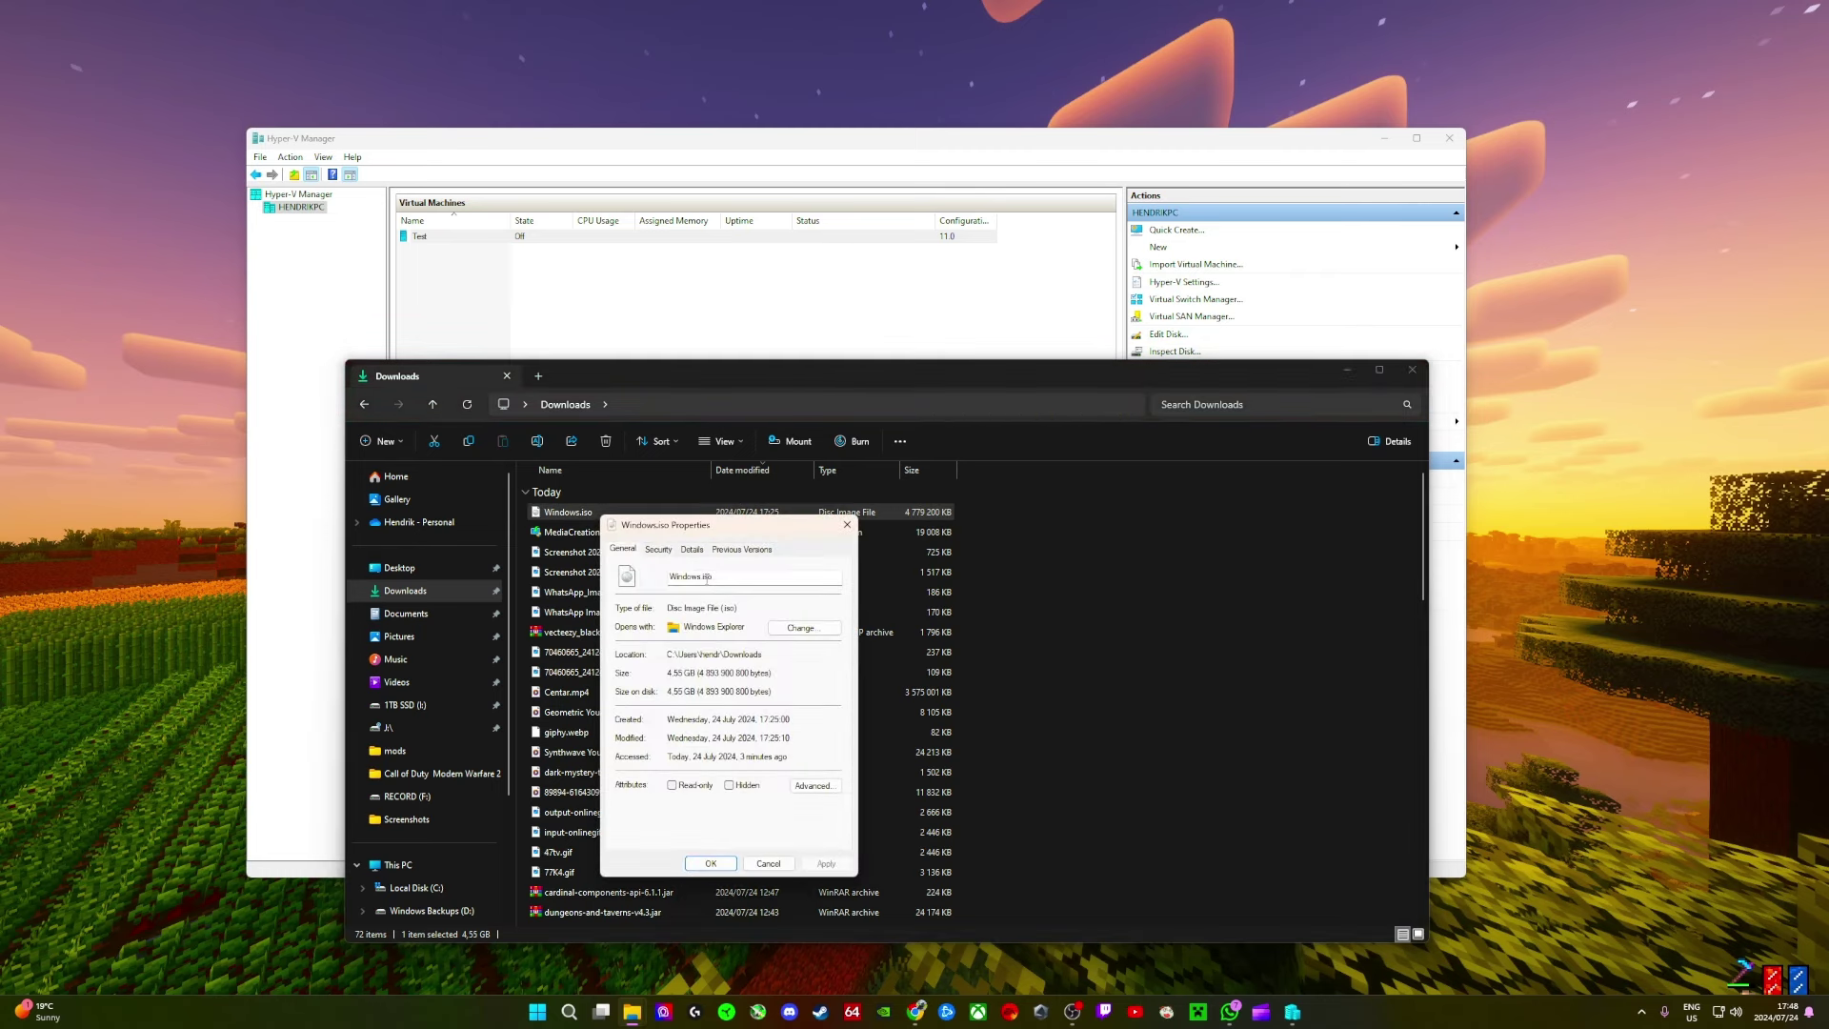
left_click(658, 550)
left_click(684, 654)
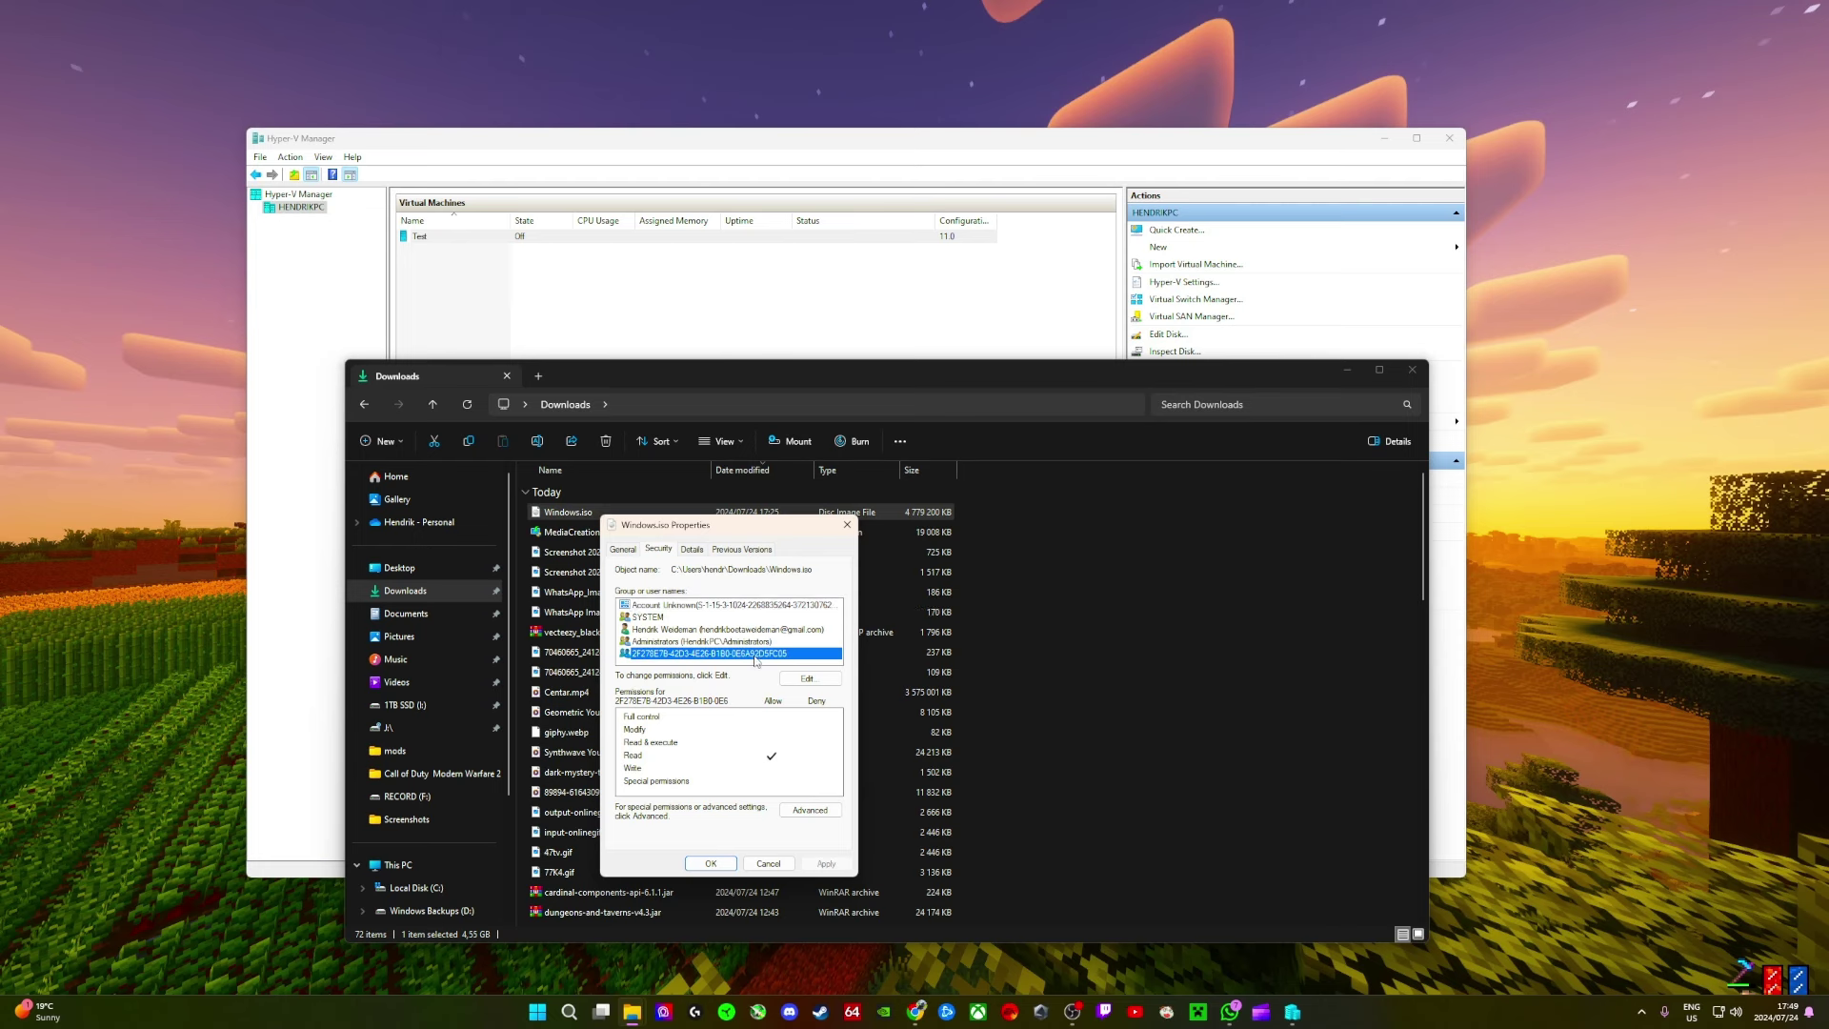
left_click(693, 610)
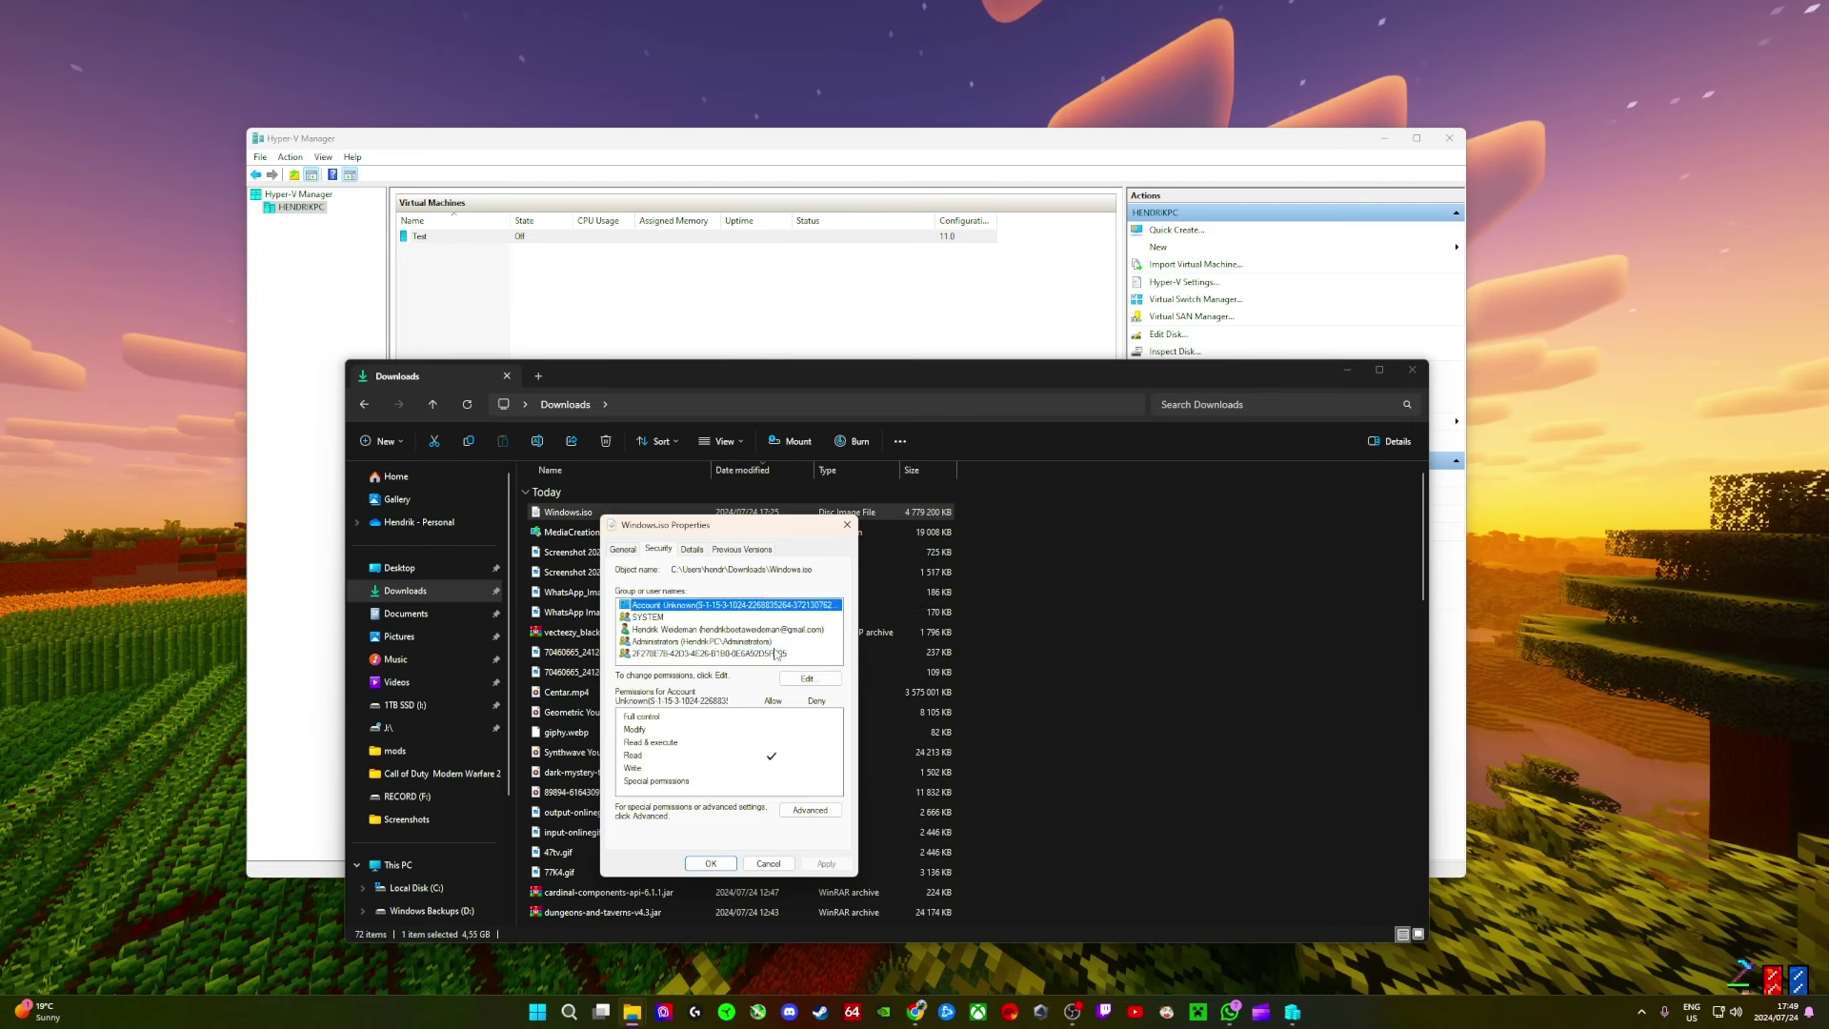
left_click(778, 655)
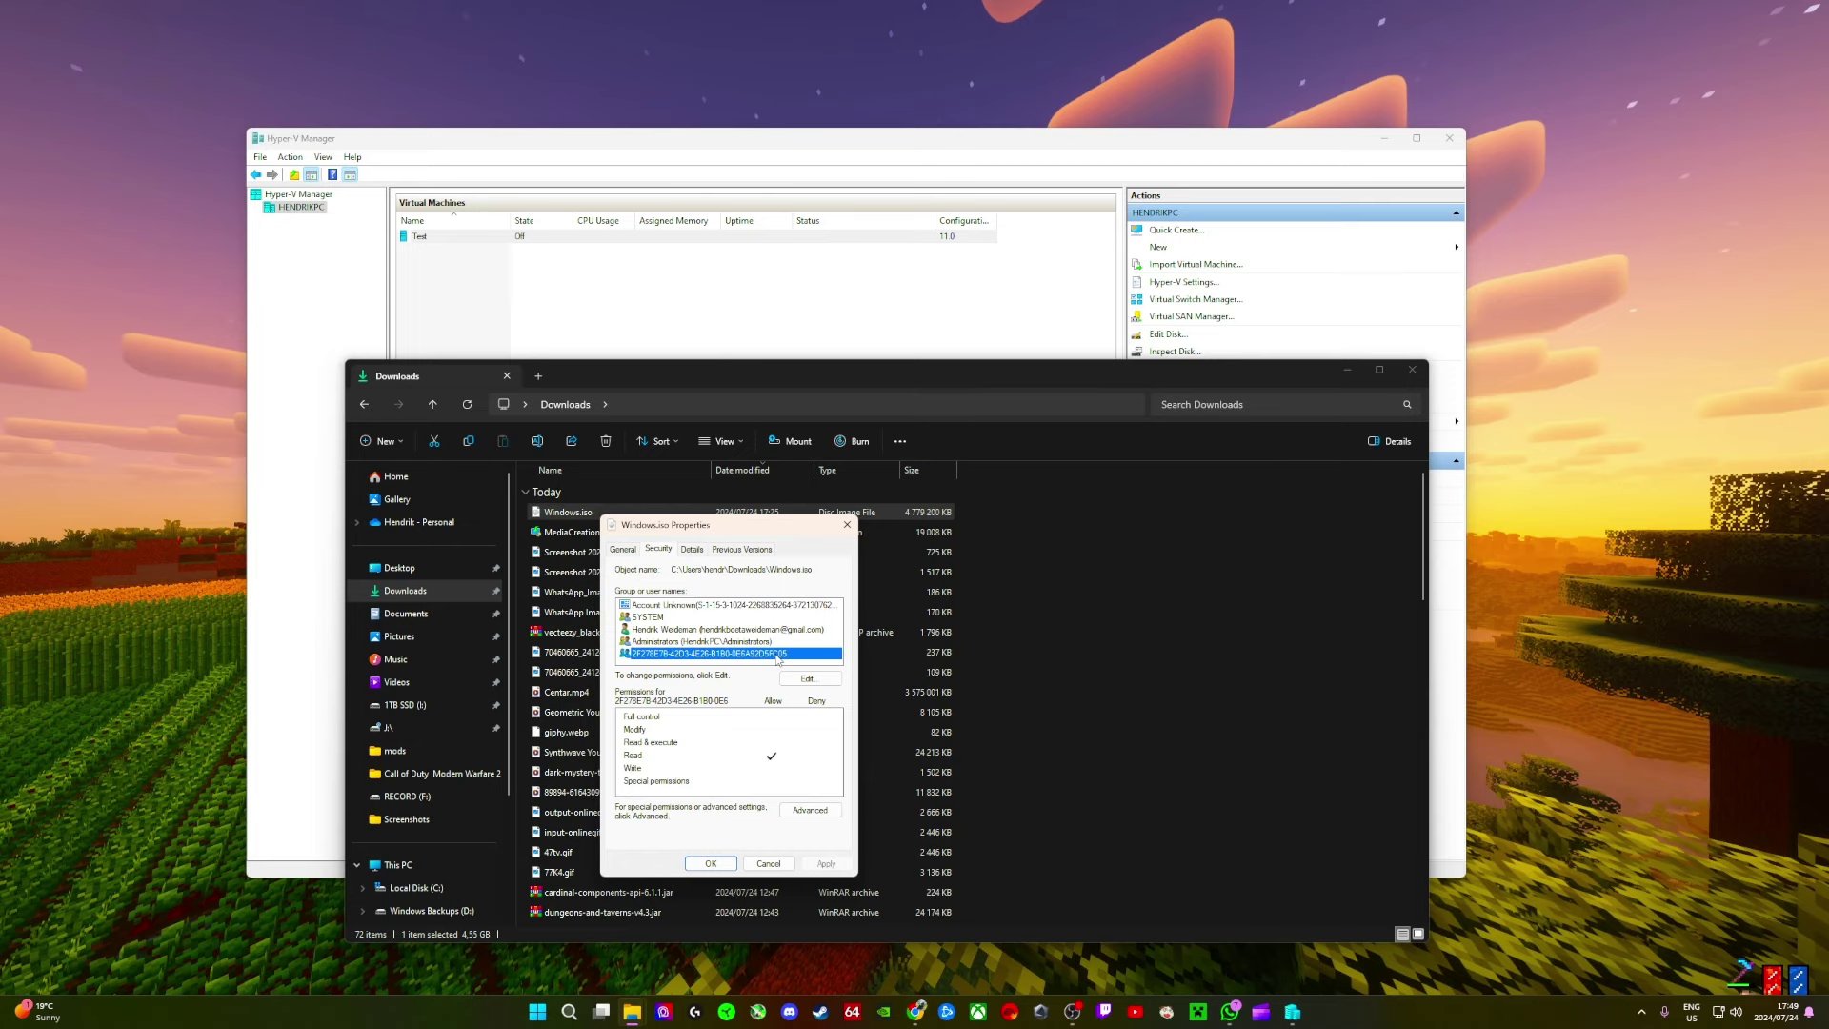
left_click(710, 865)
left_click(1412, 369)
Step: Start the "Test" virtual machine and open its connection window
right_click(472, 237)
left_click(519, 289)
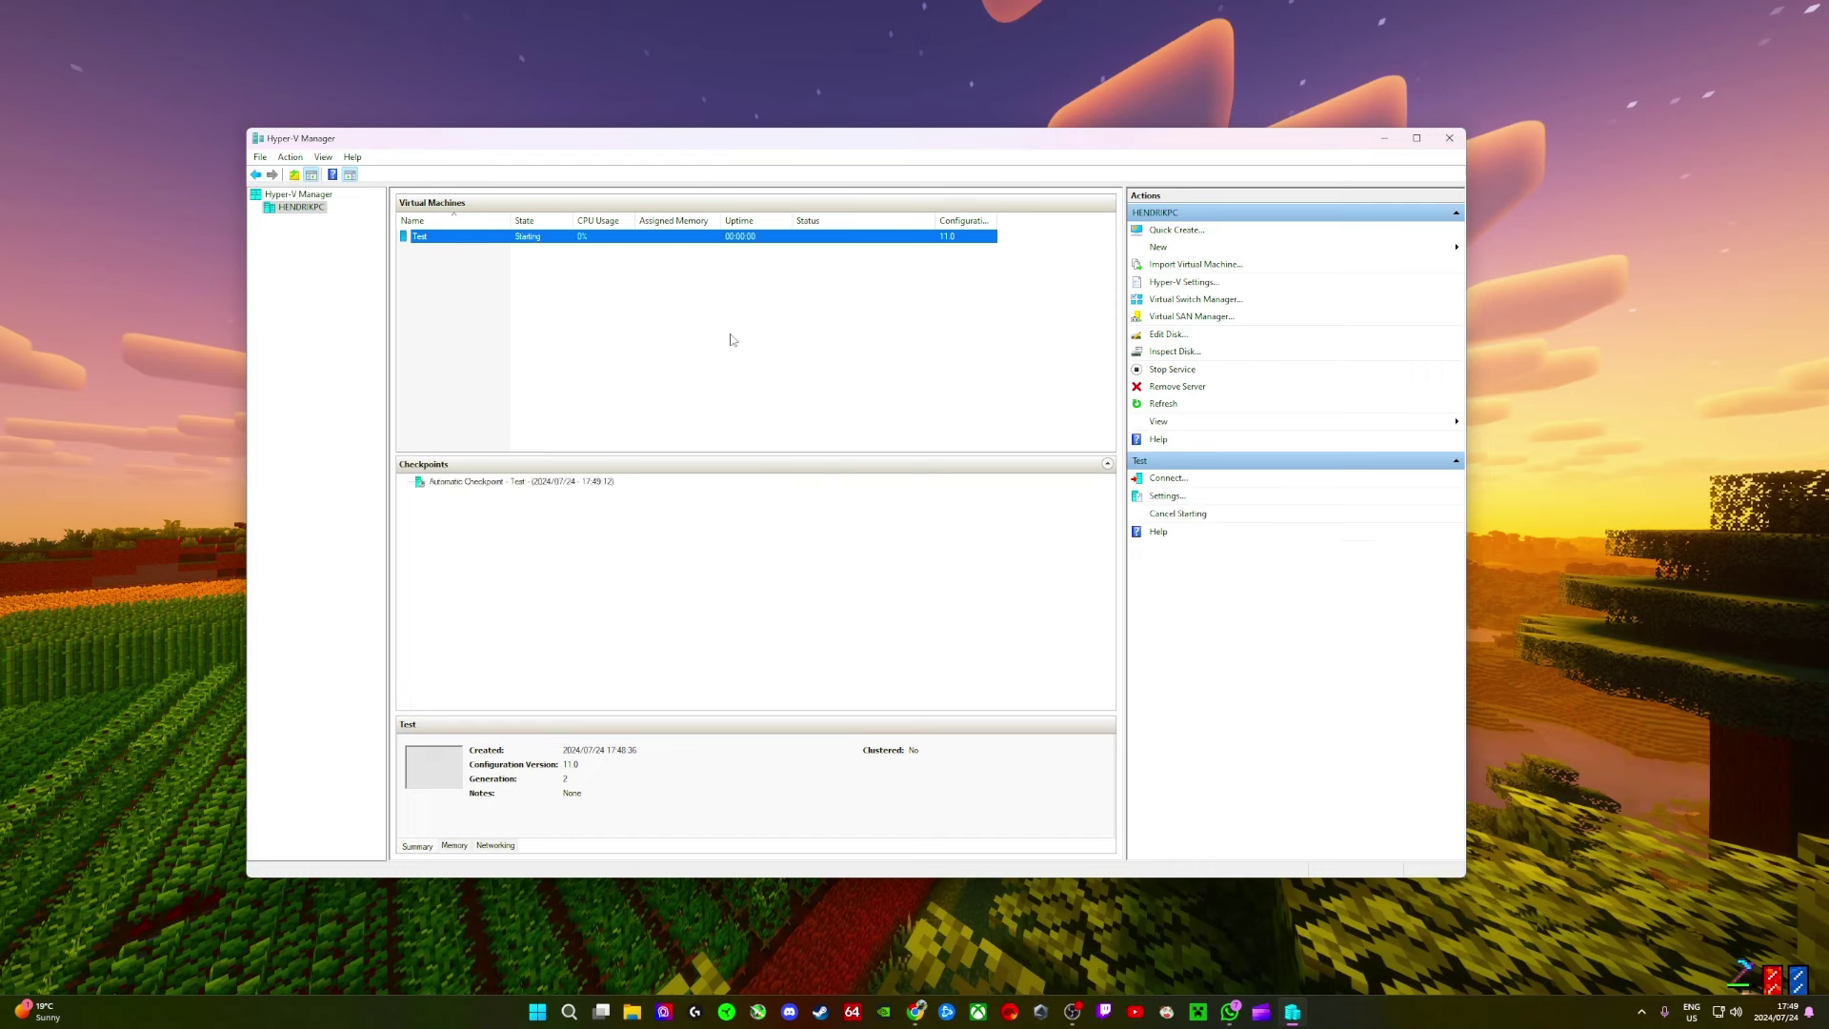
double_click(518, 239)
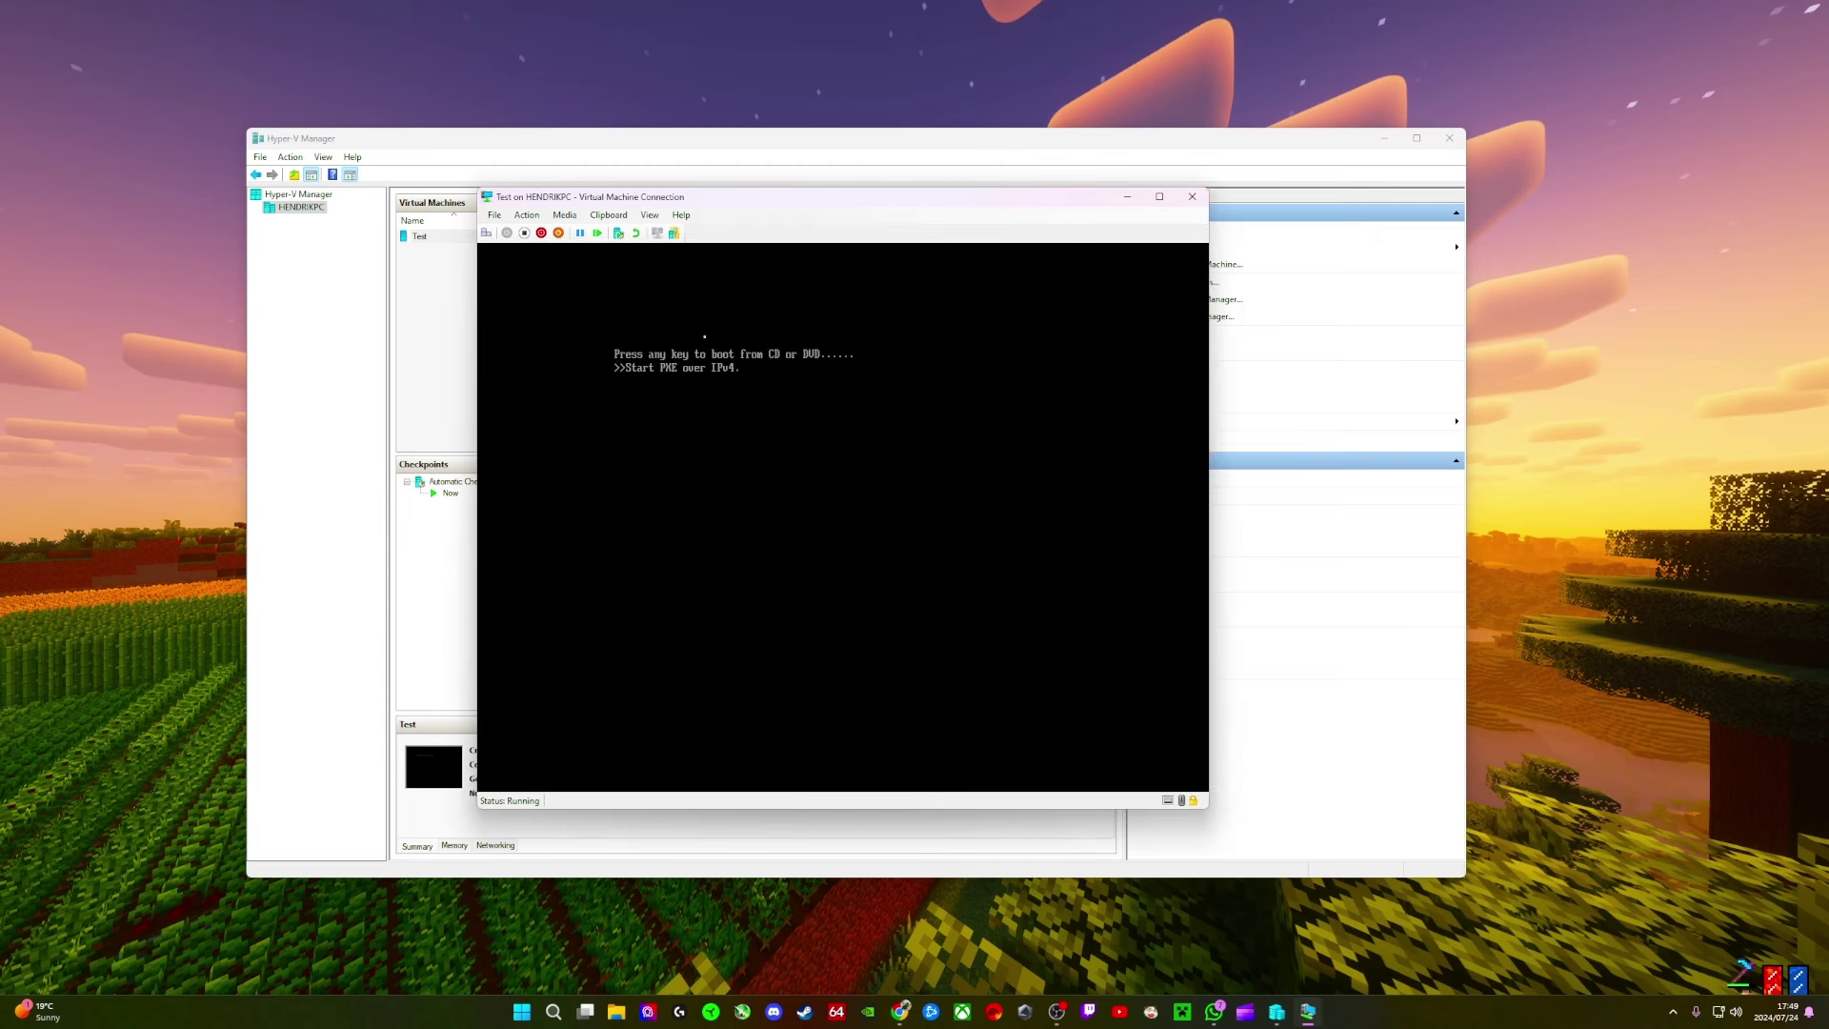
left_click_drag(751, 206, 723, 175)
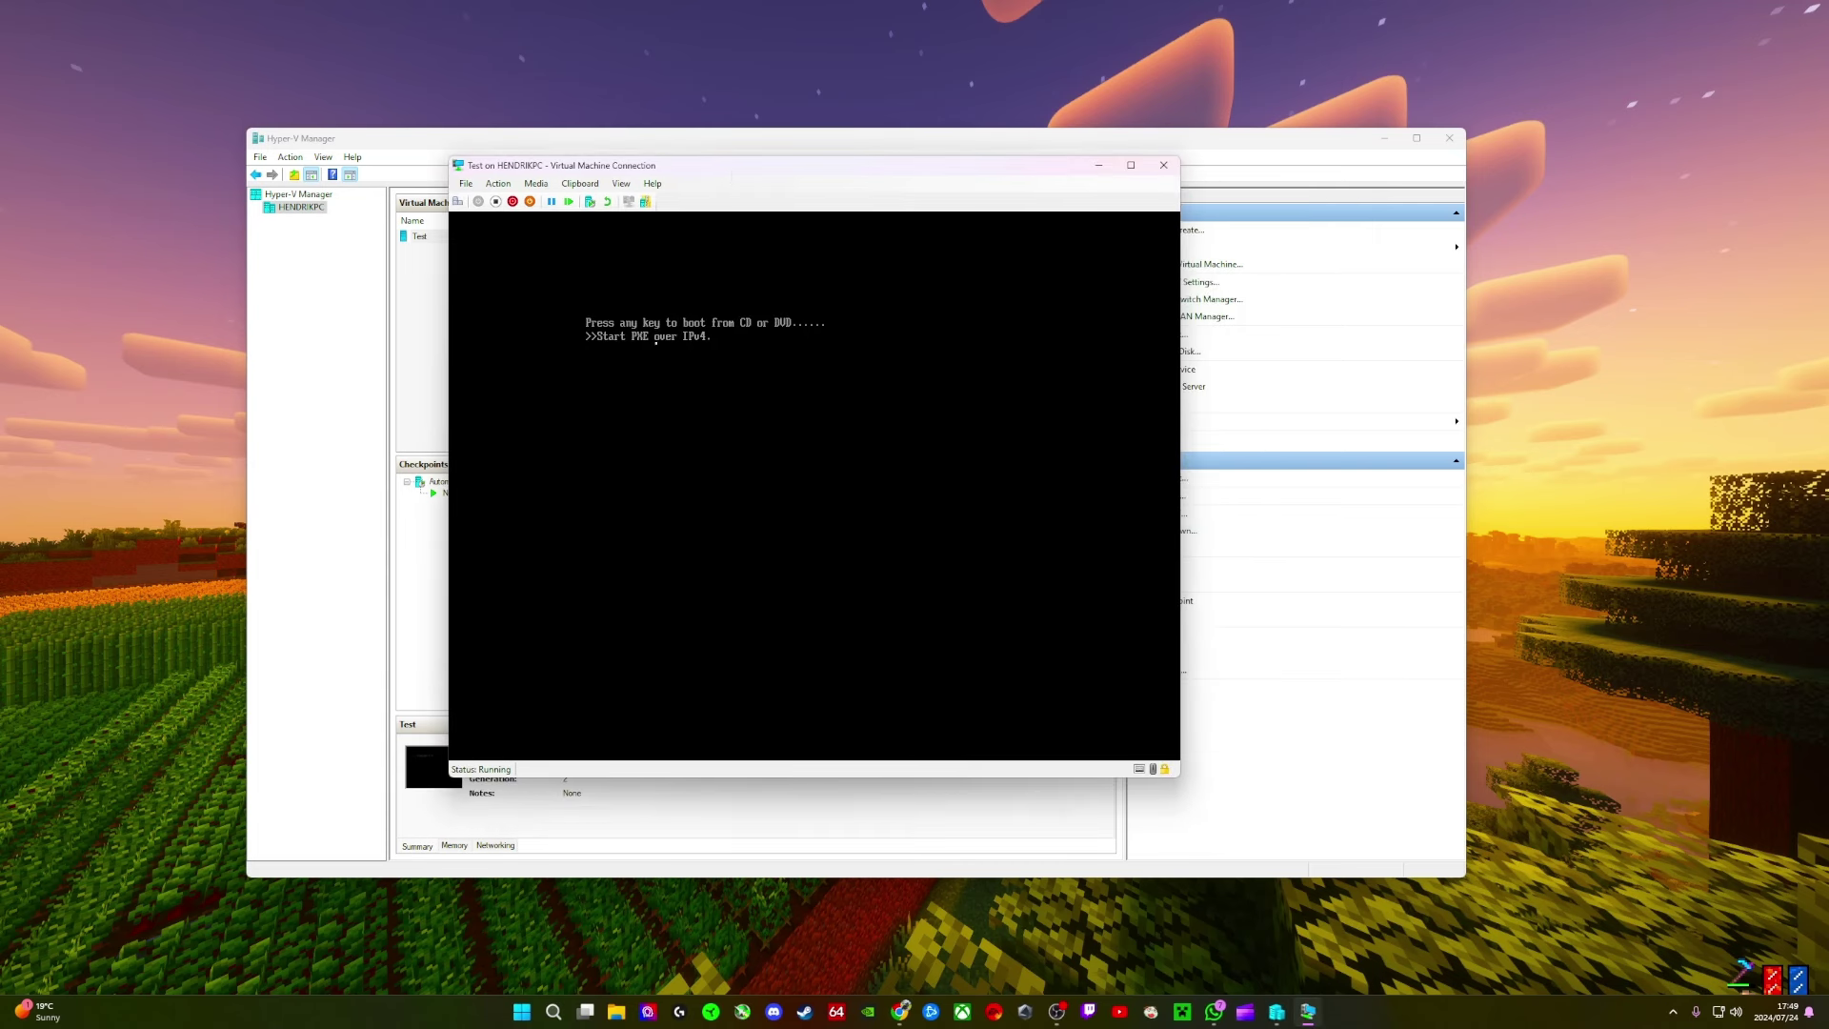
Step: Save the state of the "Test" virtual machine and close its connection window
left_click(530, 201)
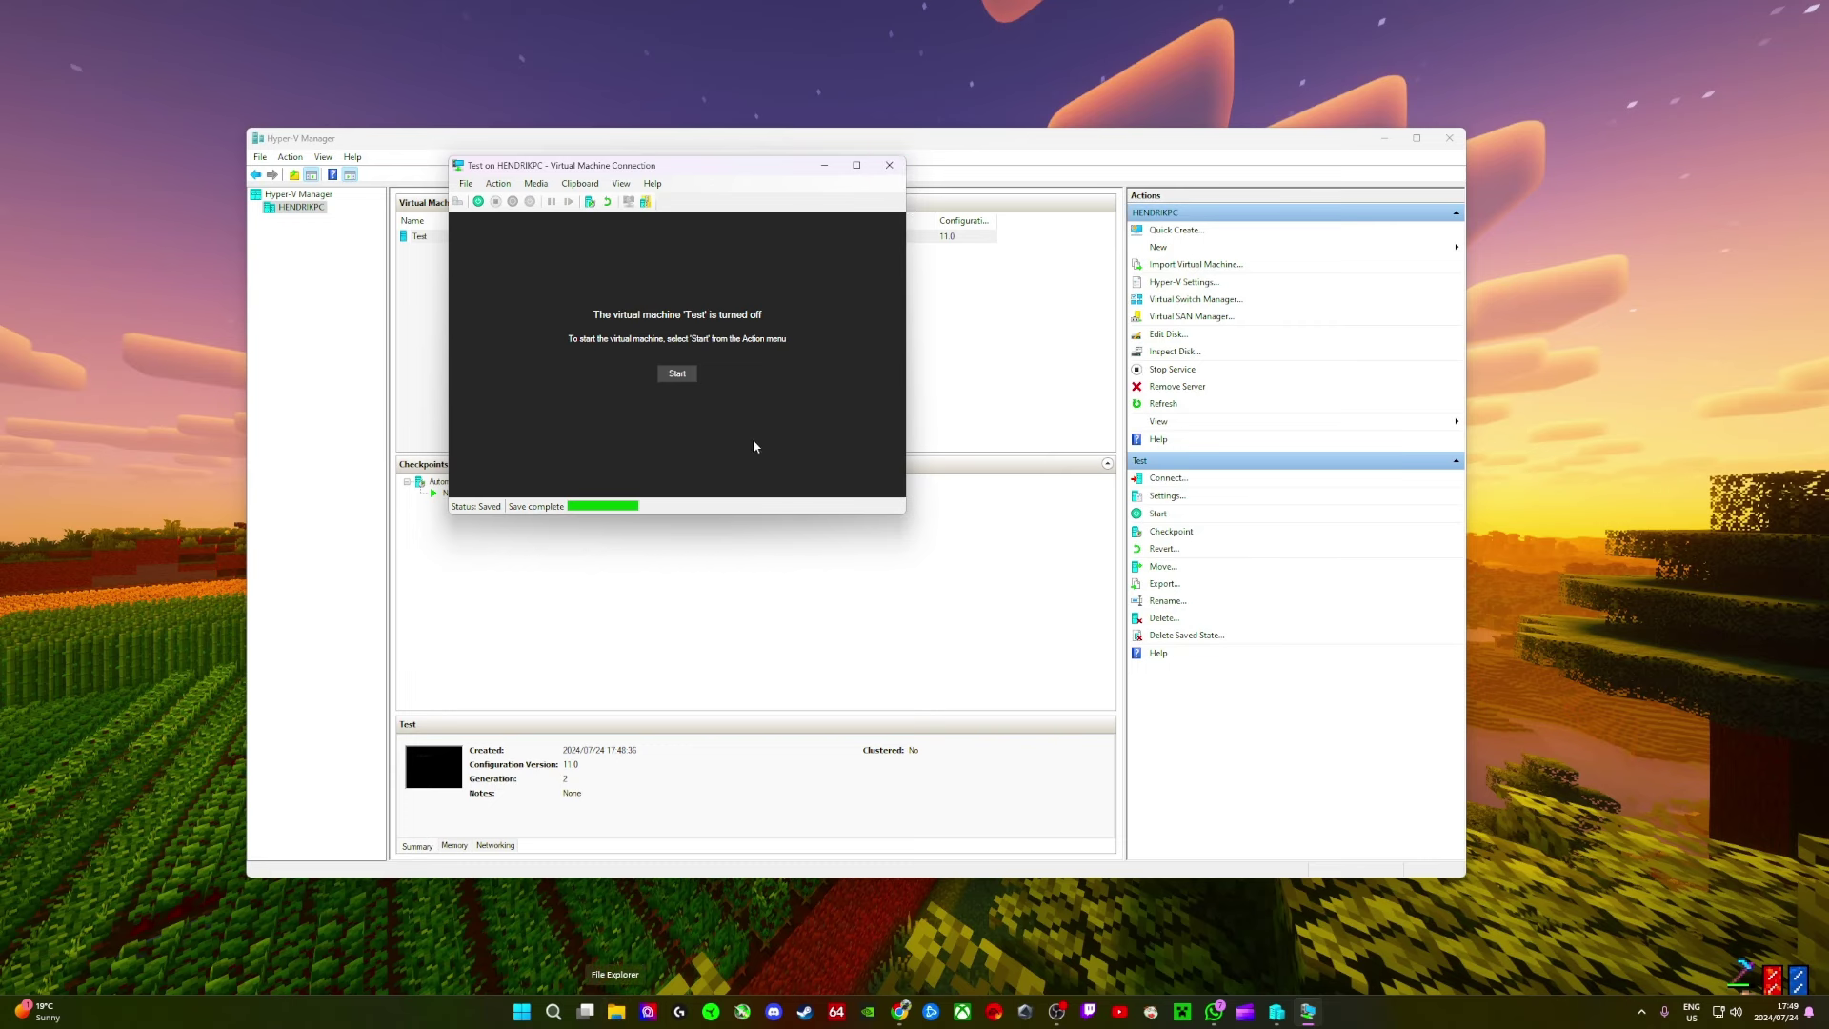
left_click(888, 165)
Step: Open the properties of Windows.iso in the Downloads folder and select the last listed account in its security permissions
left_click(617, 1012)
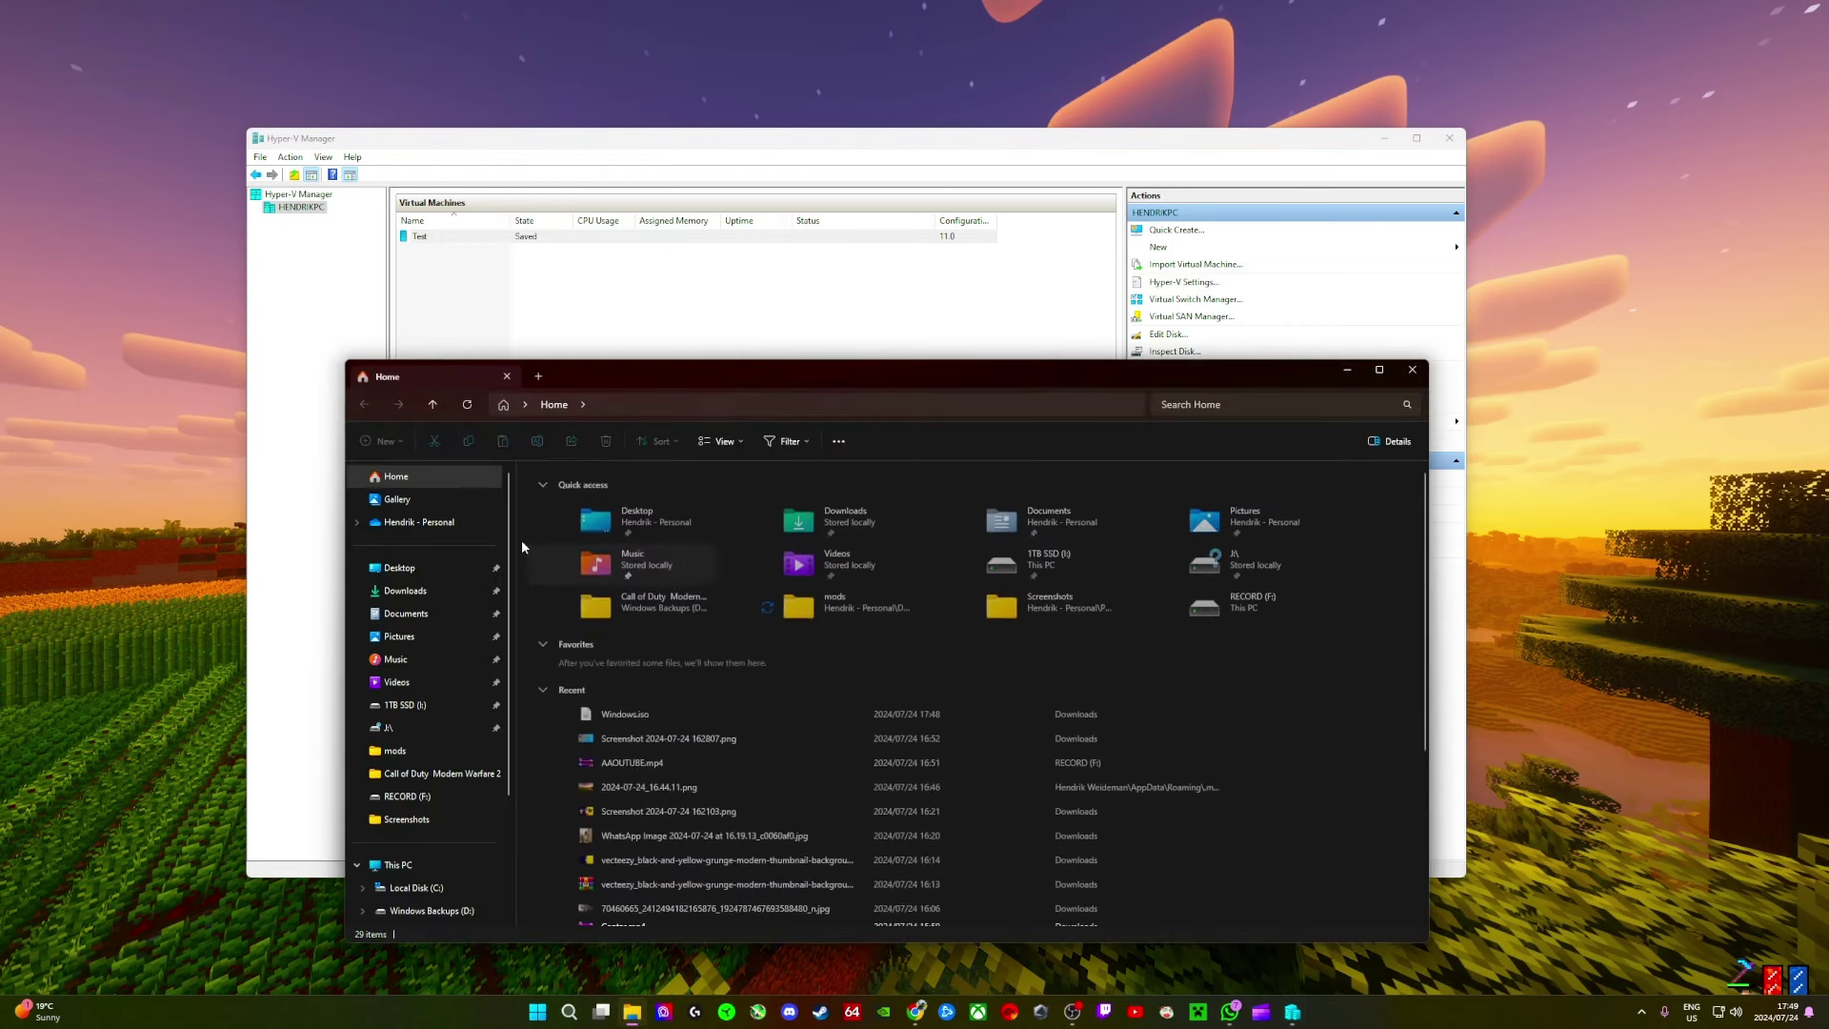
left_click(405, 591)
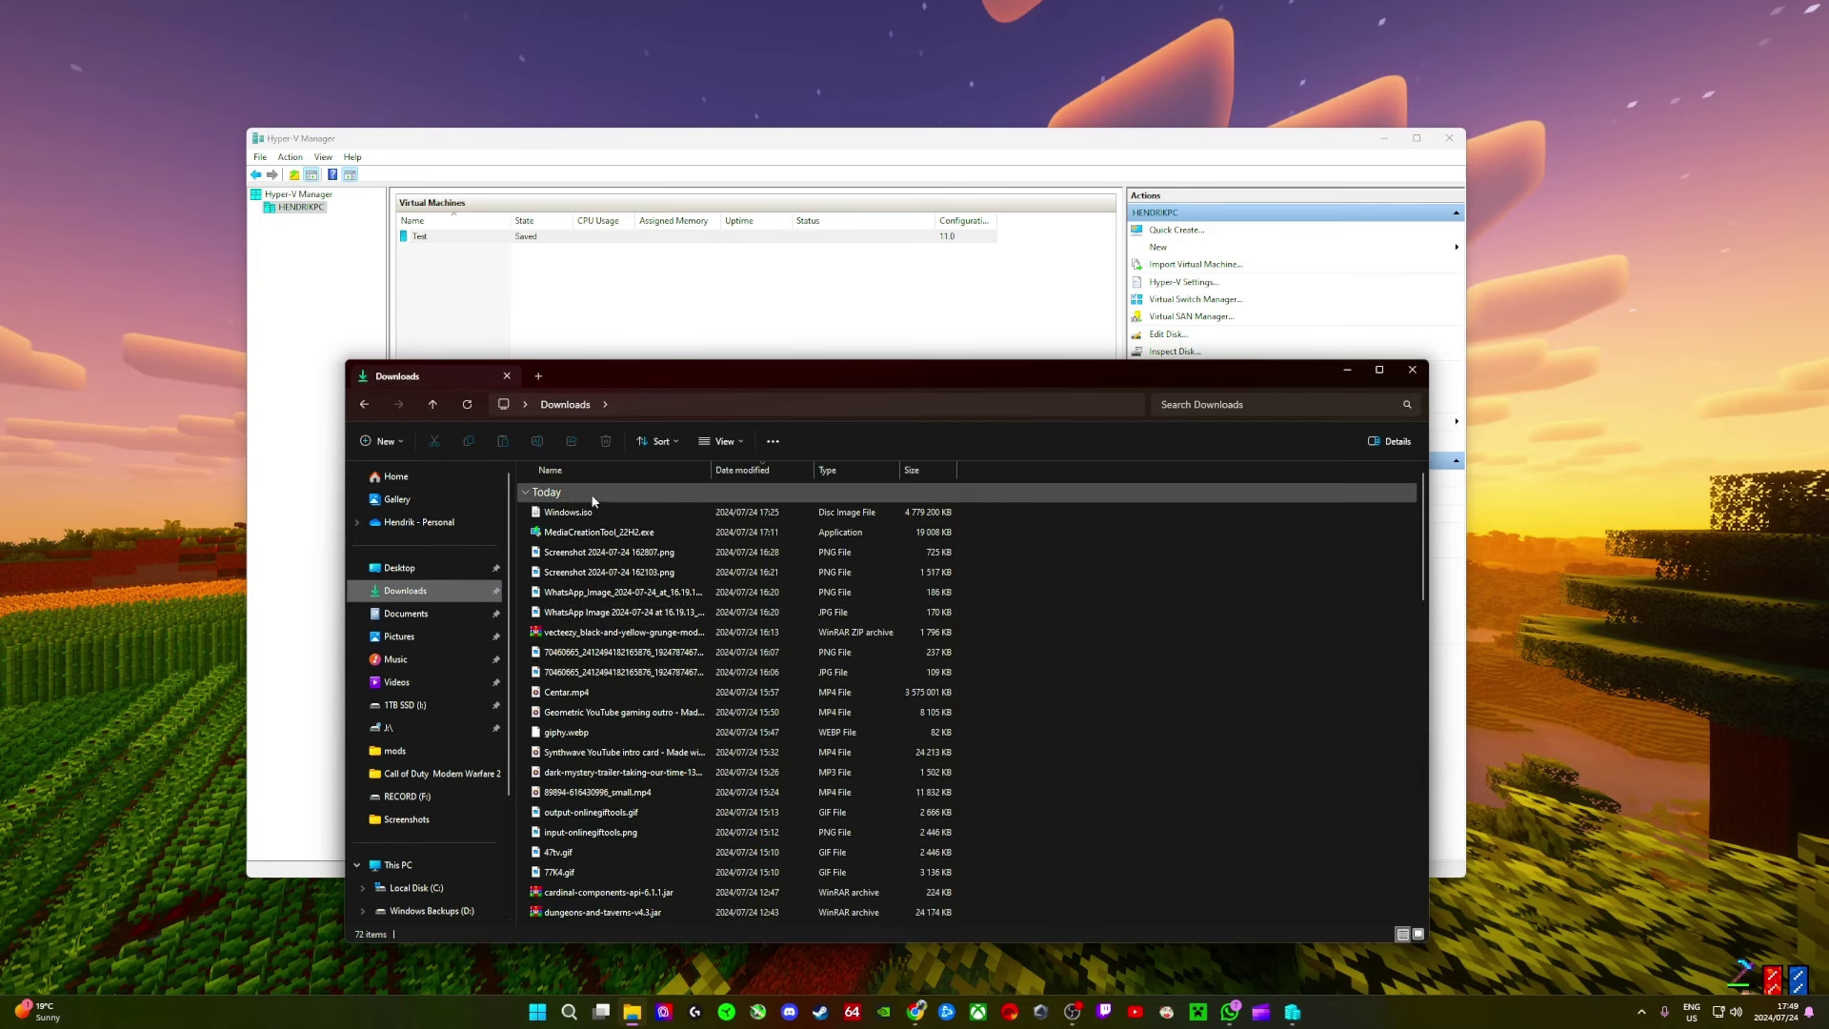
right_click(572, 511)
left_click(734, 698)
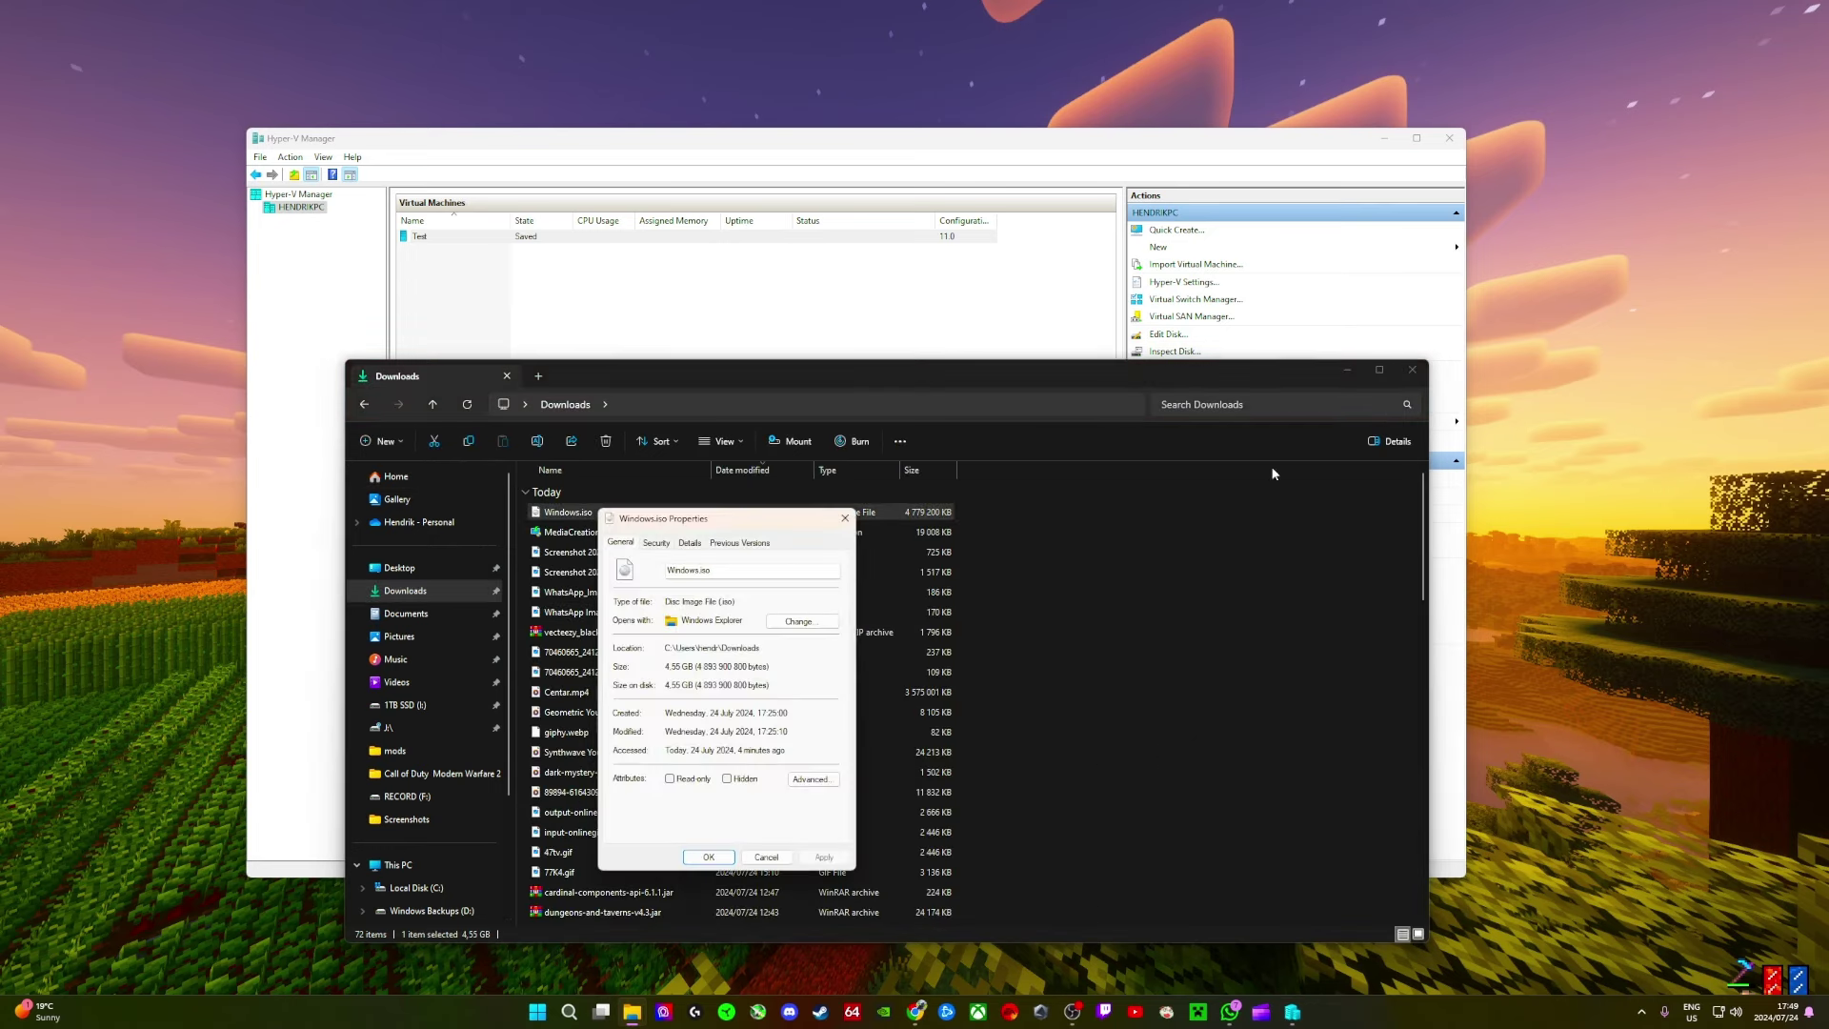
left_click(1413, 370)
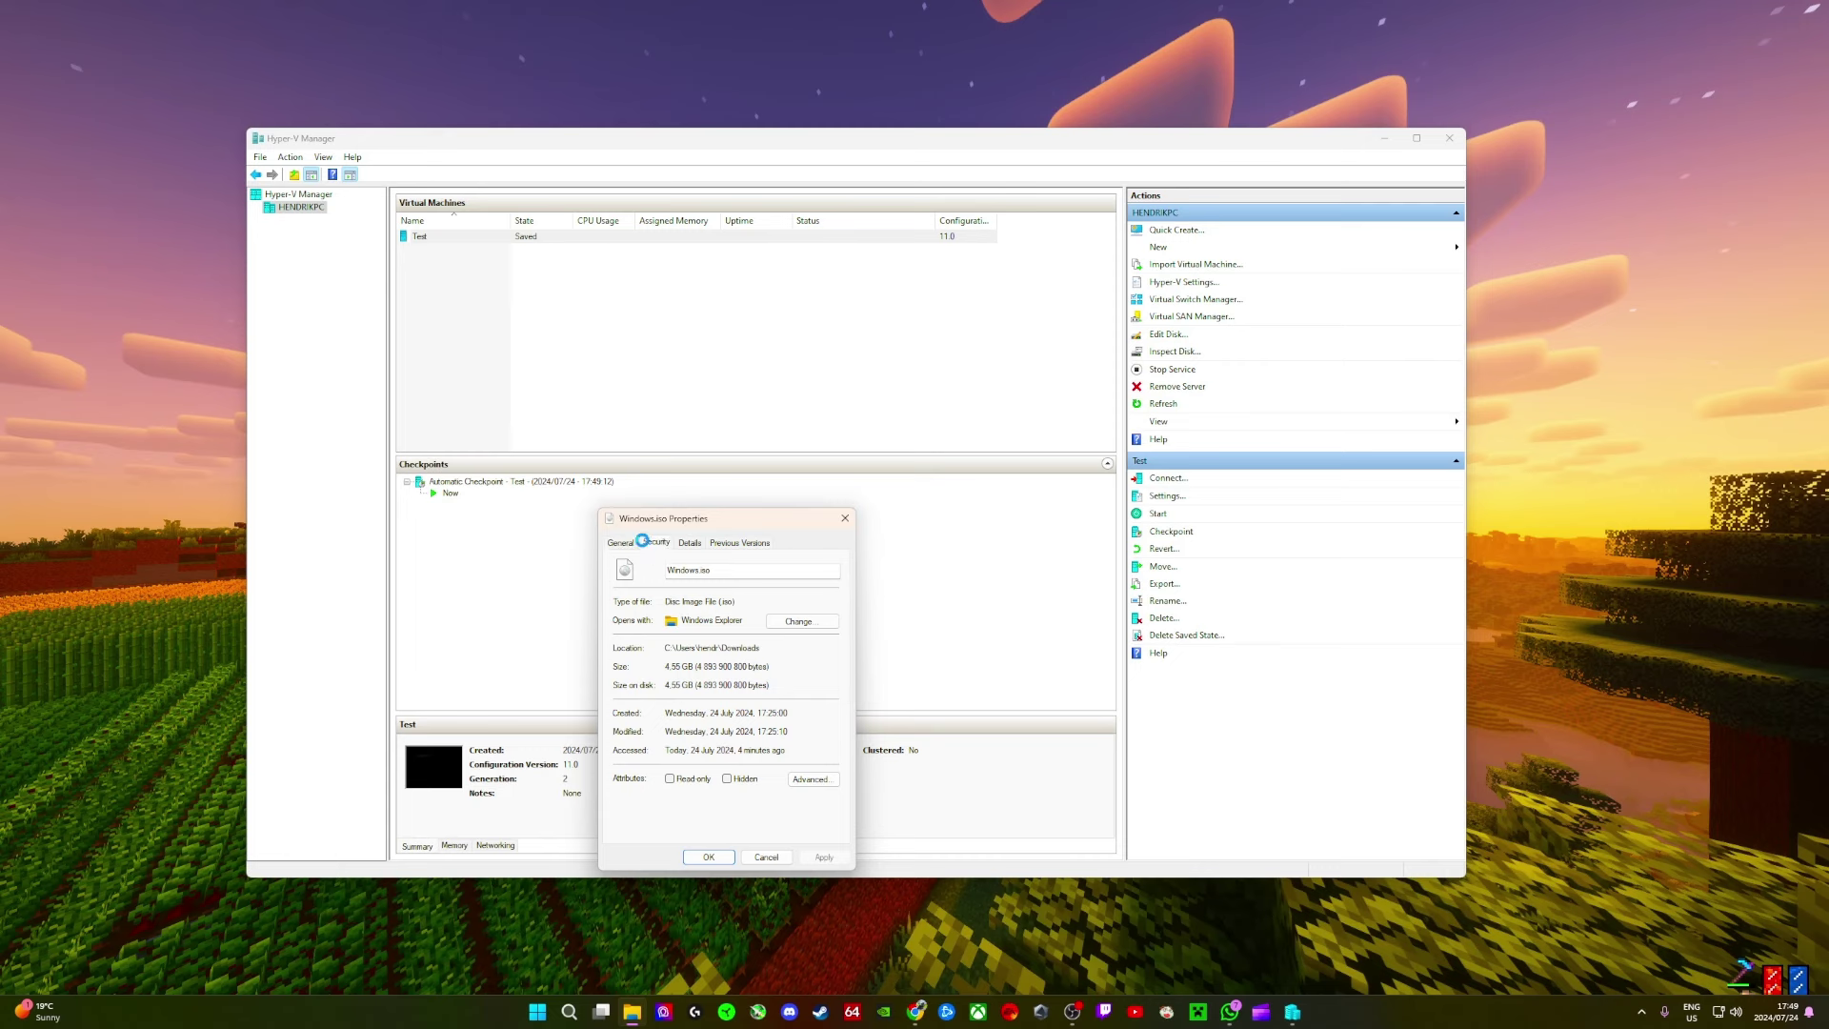
left_click(657, 542)
left_click(687, 647)
left_click(729, 598)
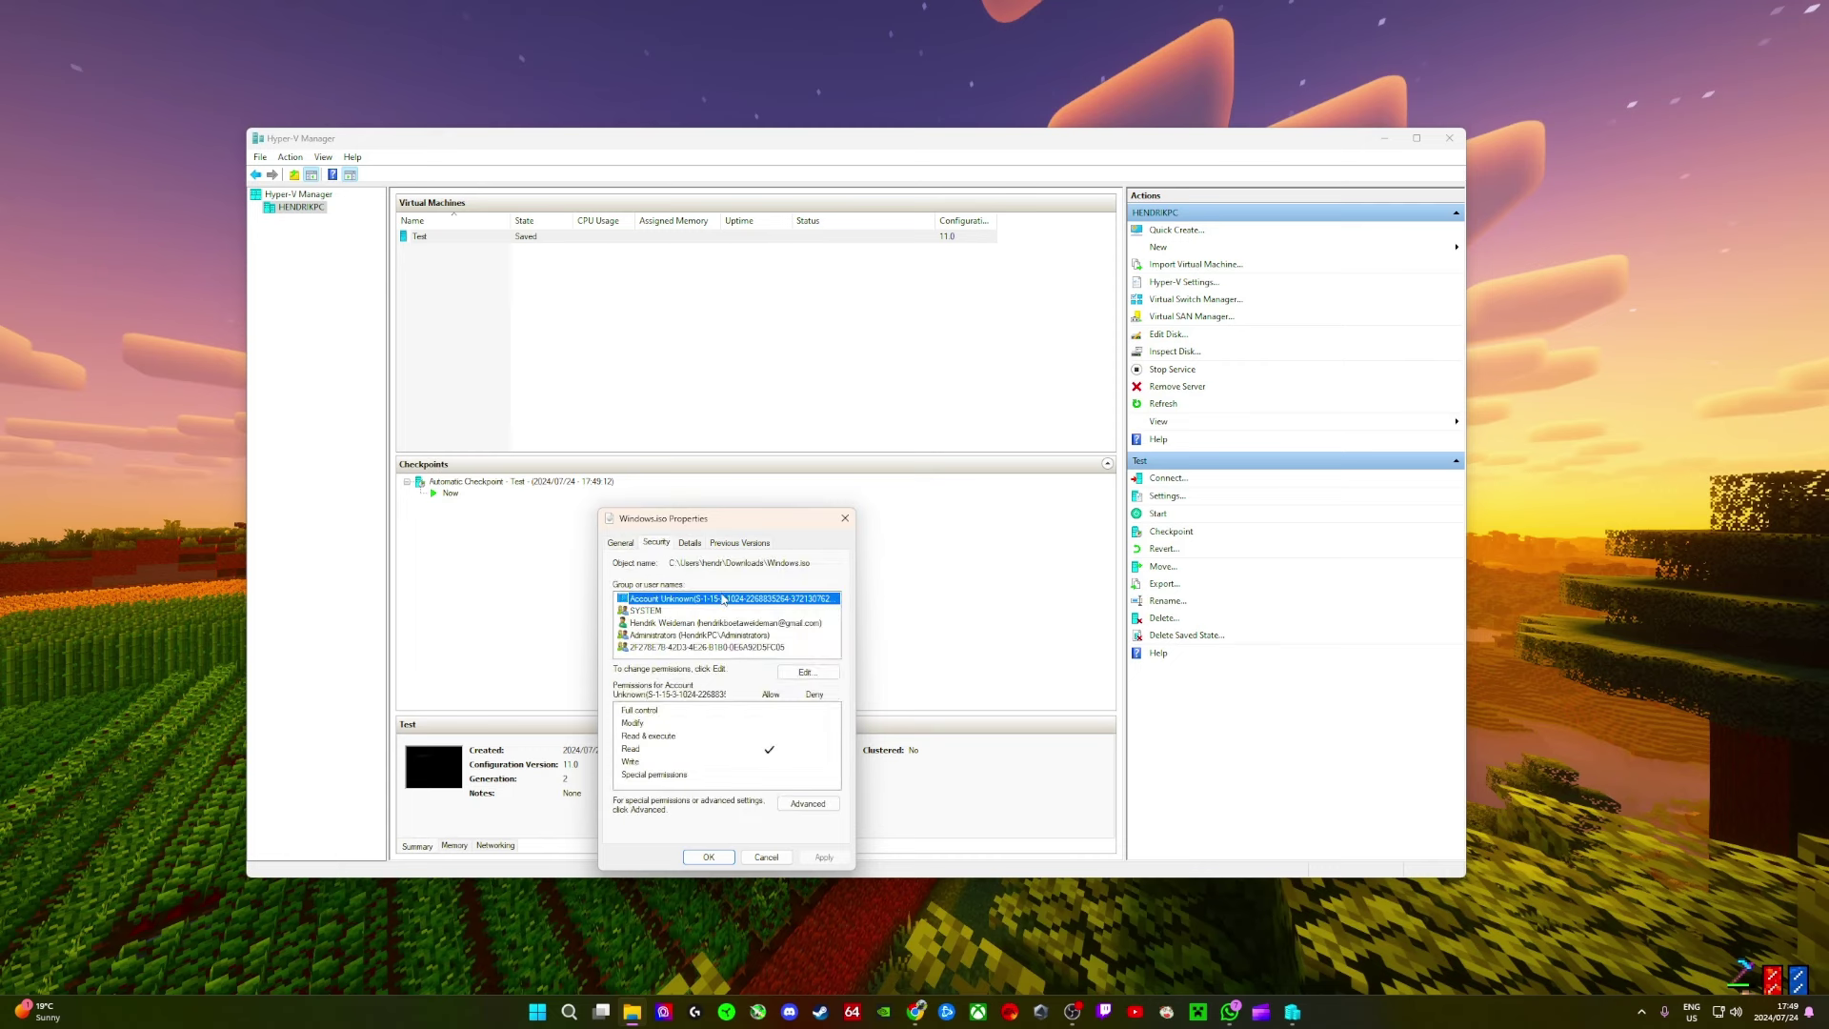
left_click(759, 648)
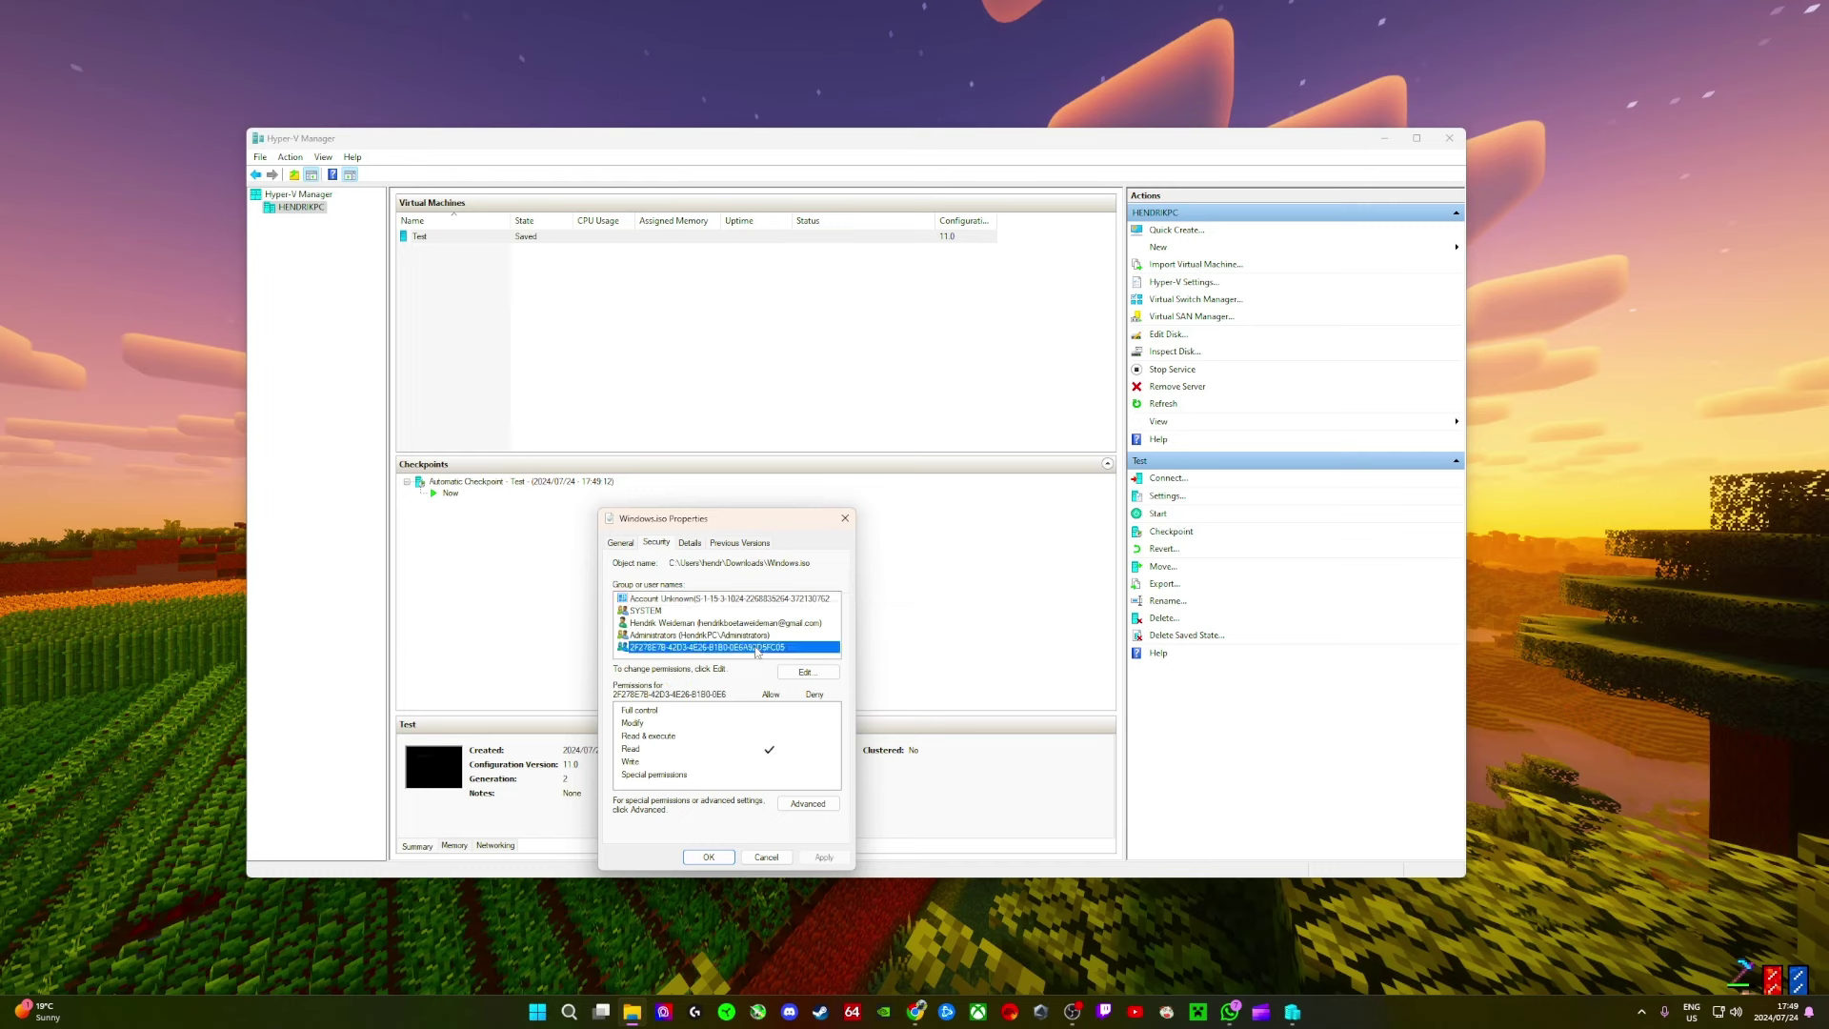
Step: Allow Full control of Windows.iso for the last listed account and apply the permission change
left_click(798, 672)
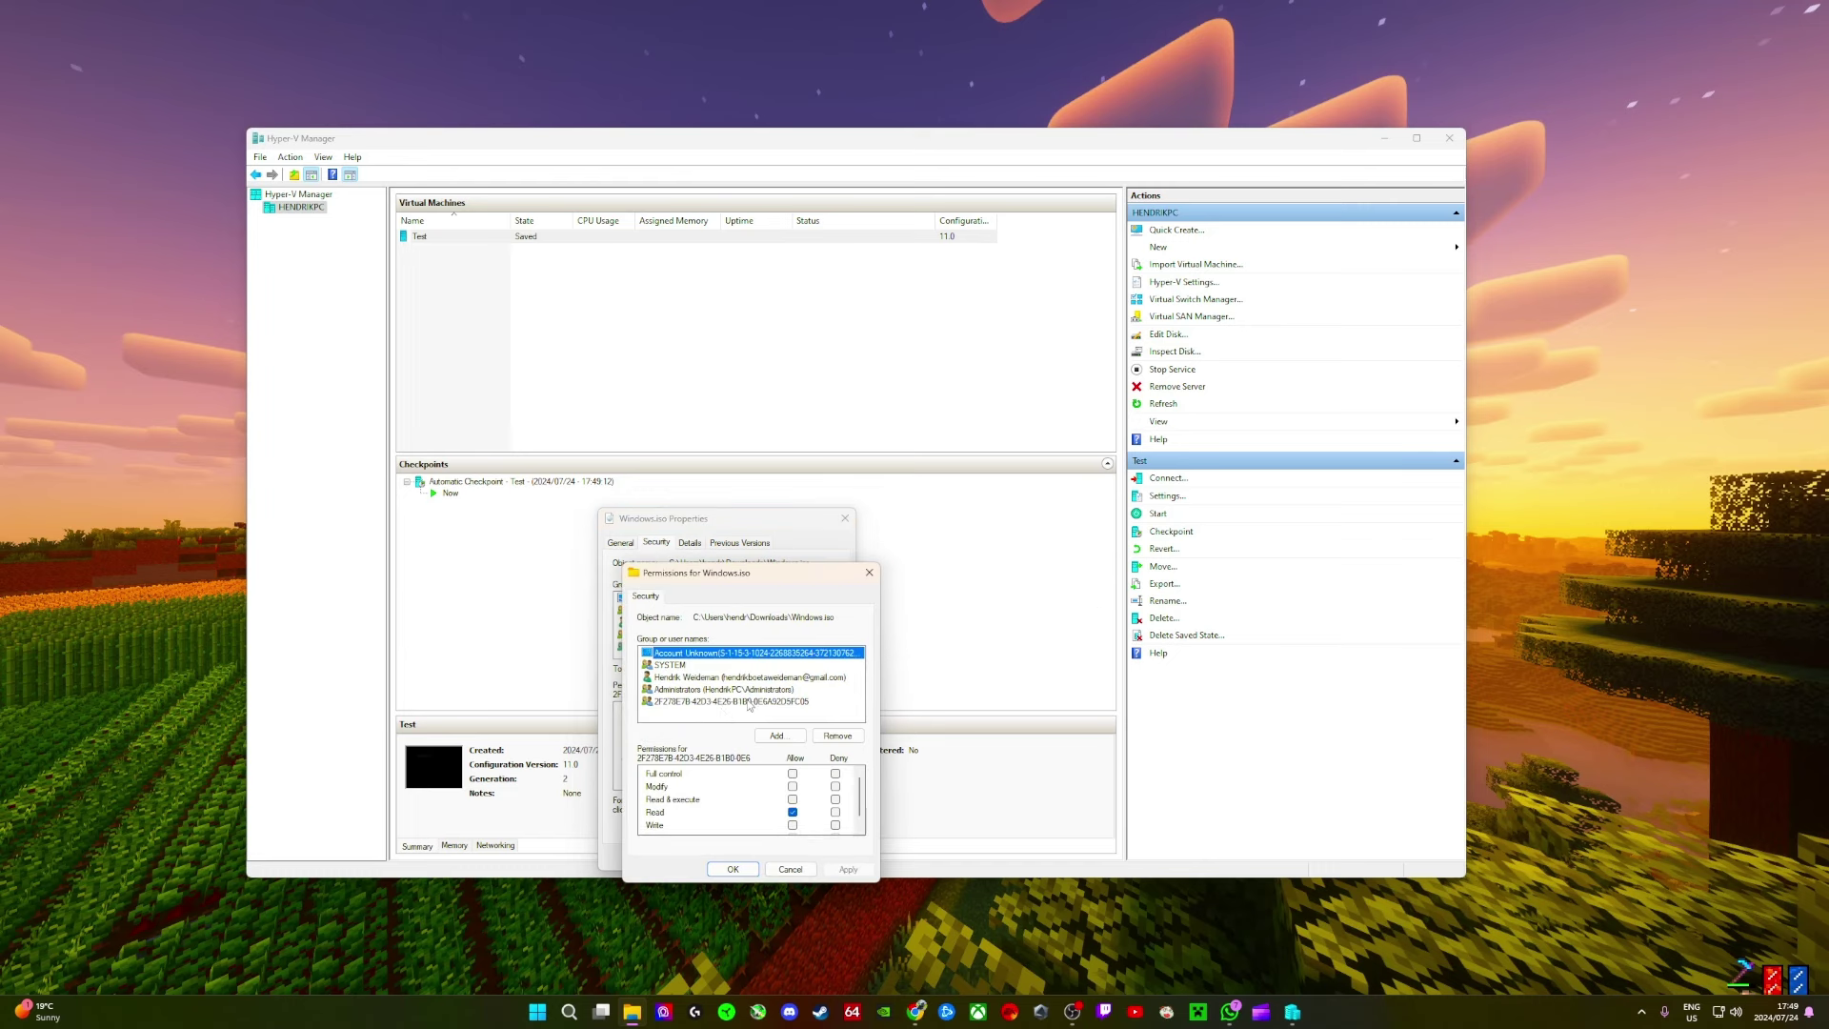
left_click(748, 702)
left_click(792, 774)
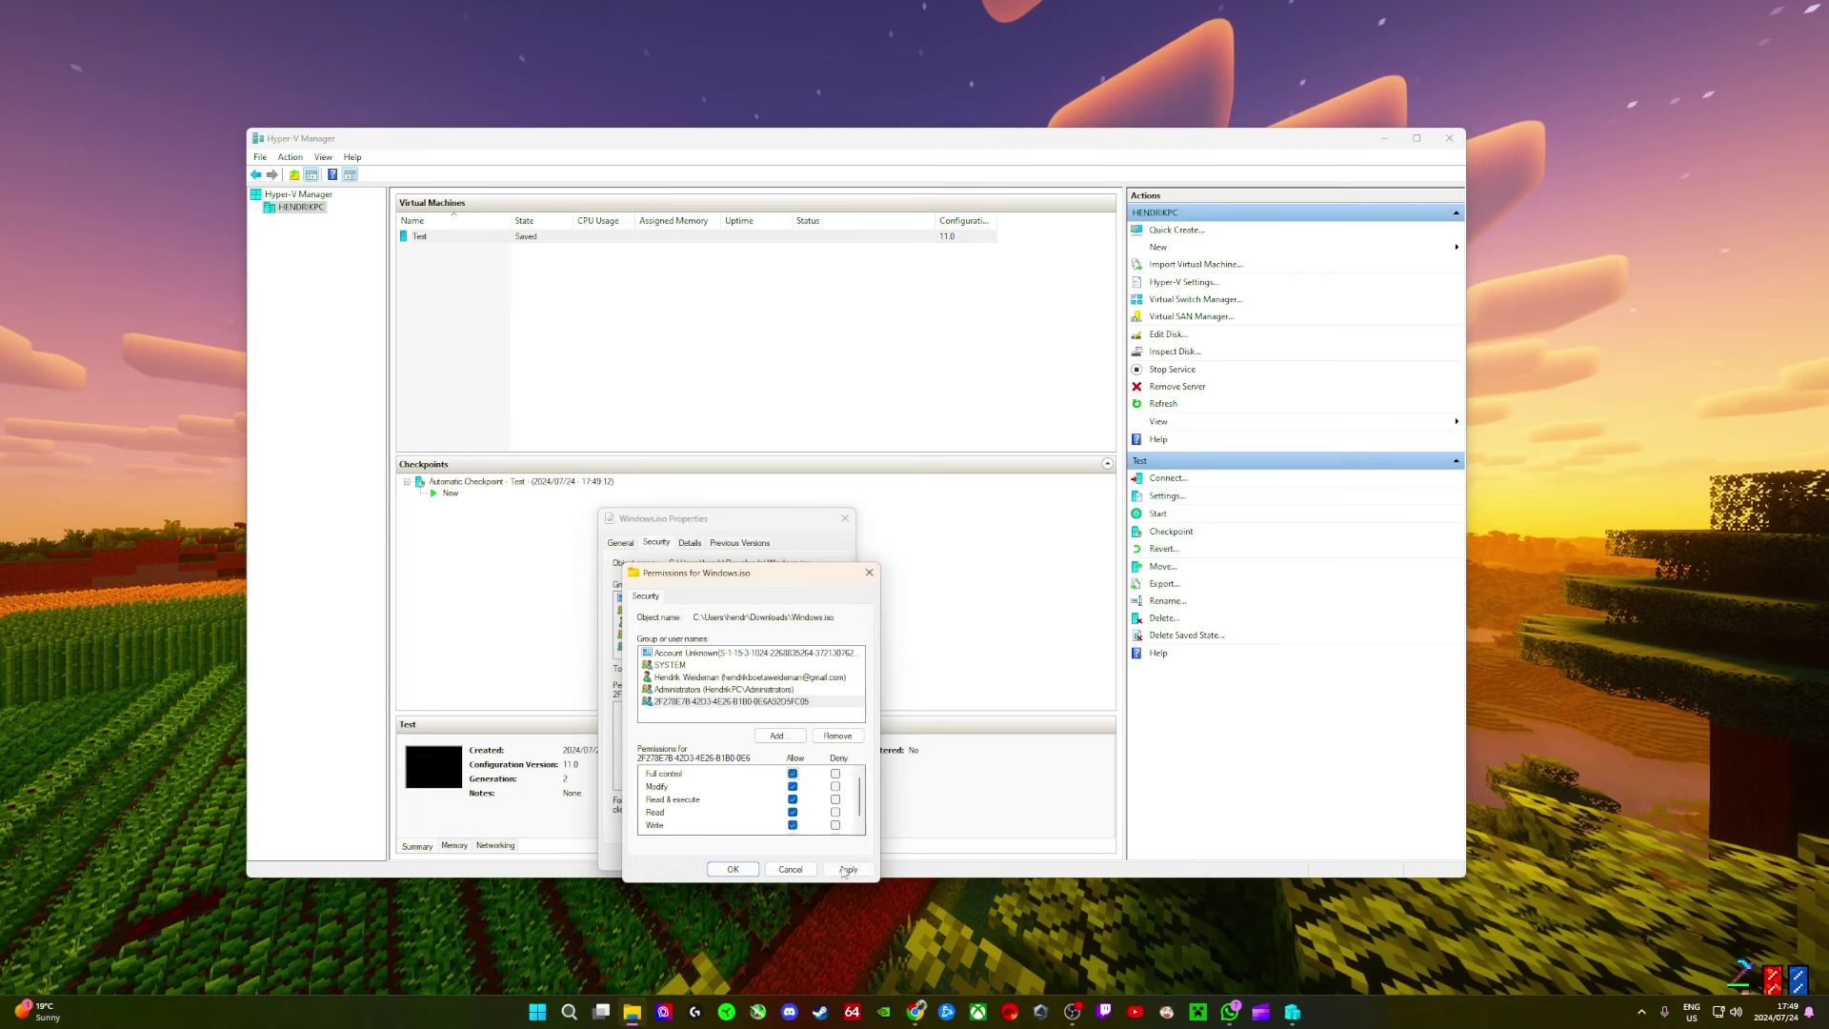
left_click(839, 867)
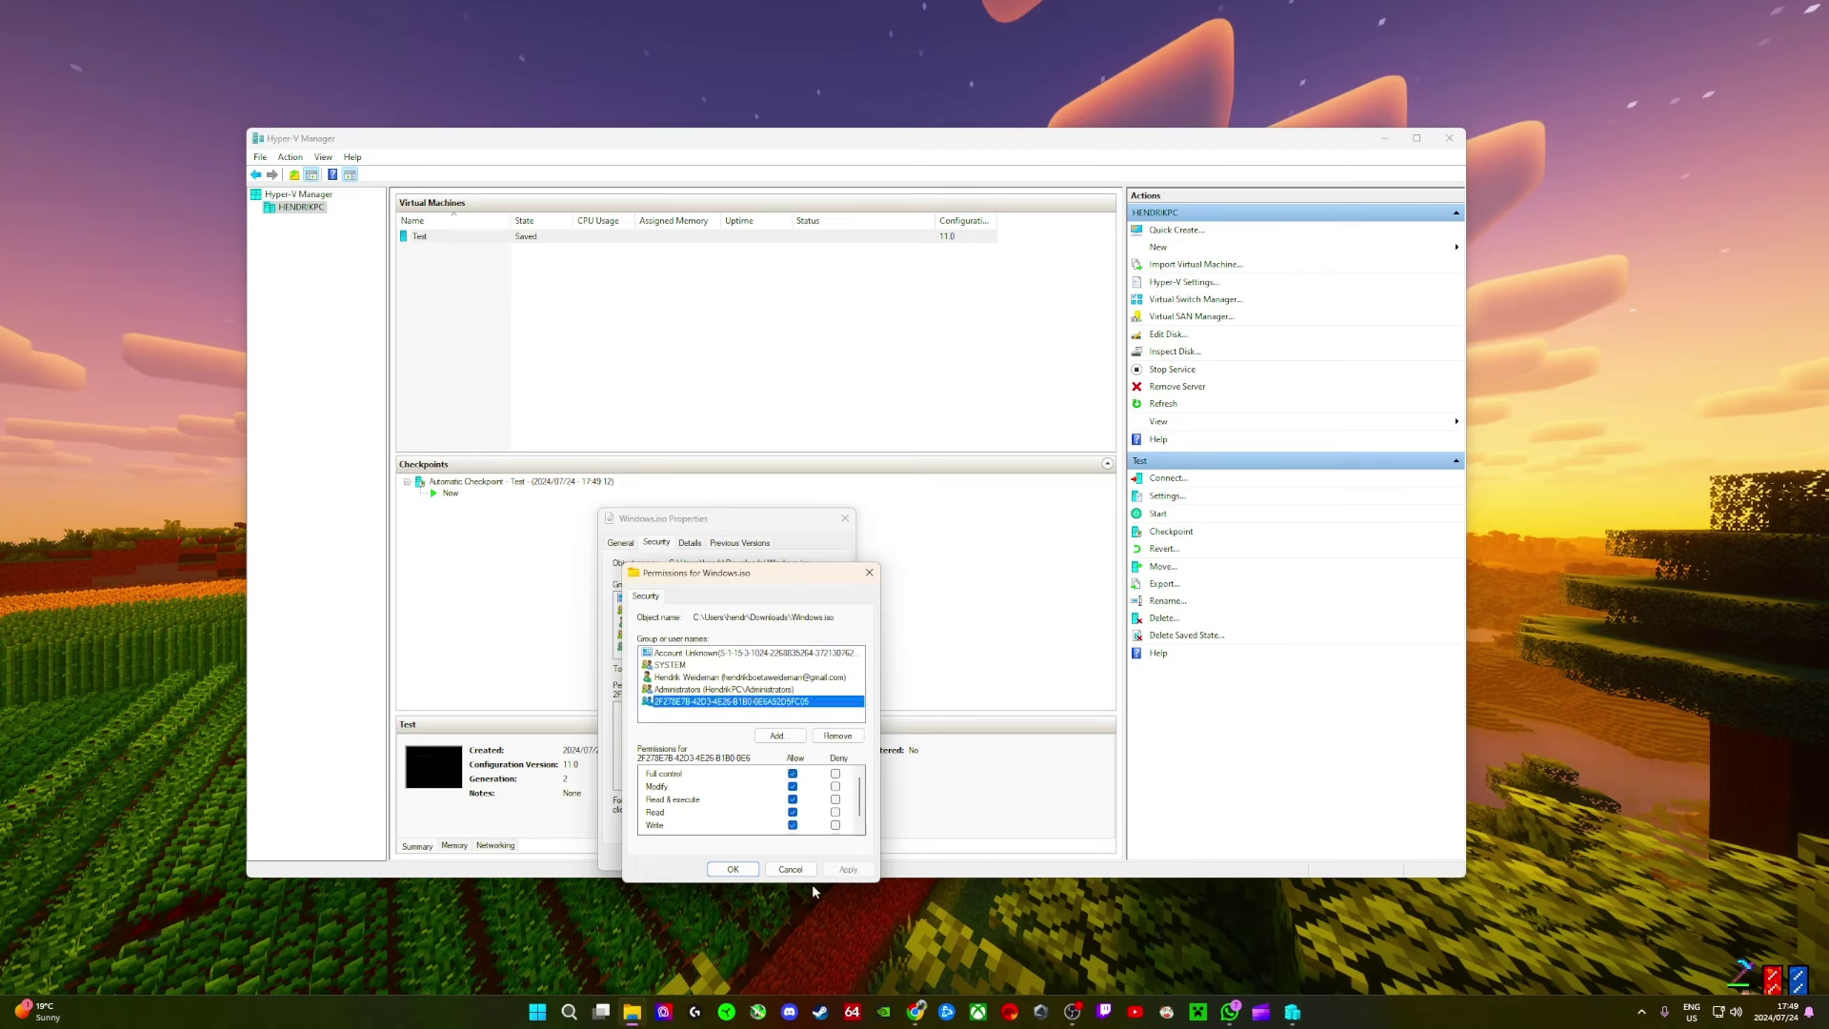
left_click(739, 871)
left_click(710, 857)
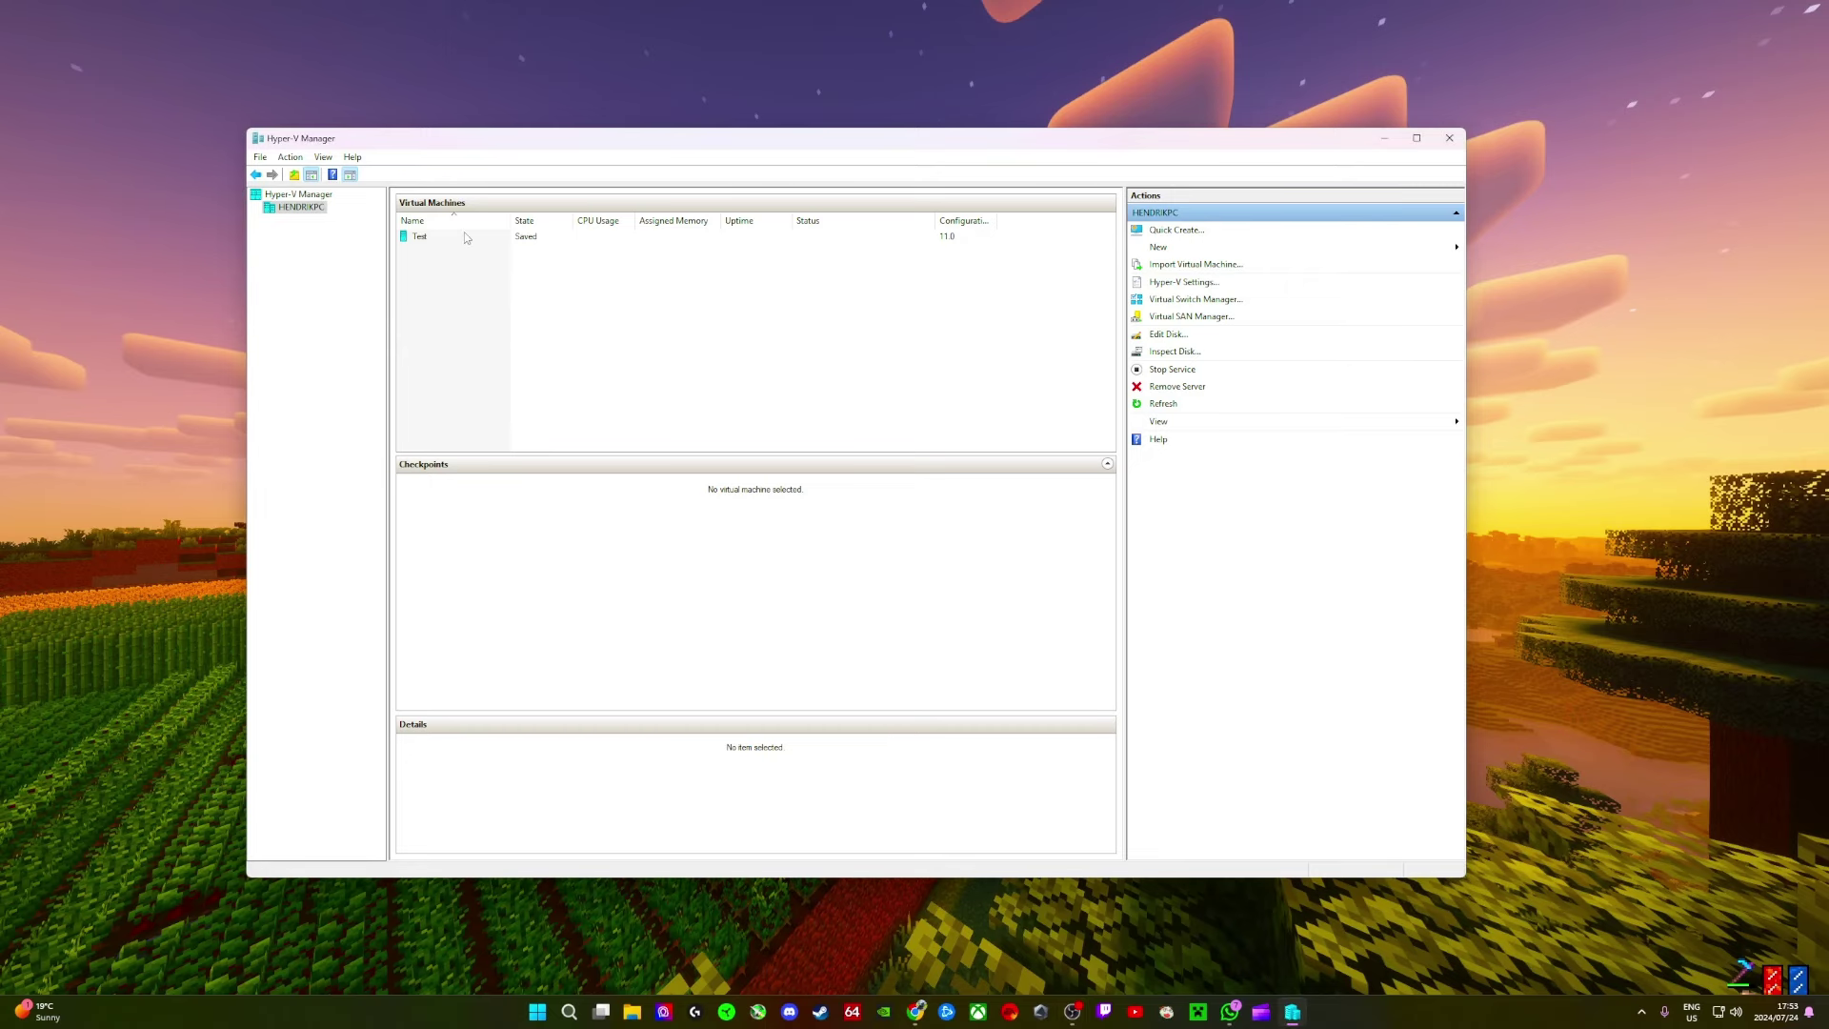
left_click(465, 234)
left_click(632, 1013)
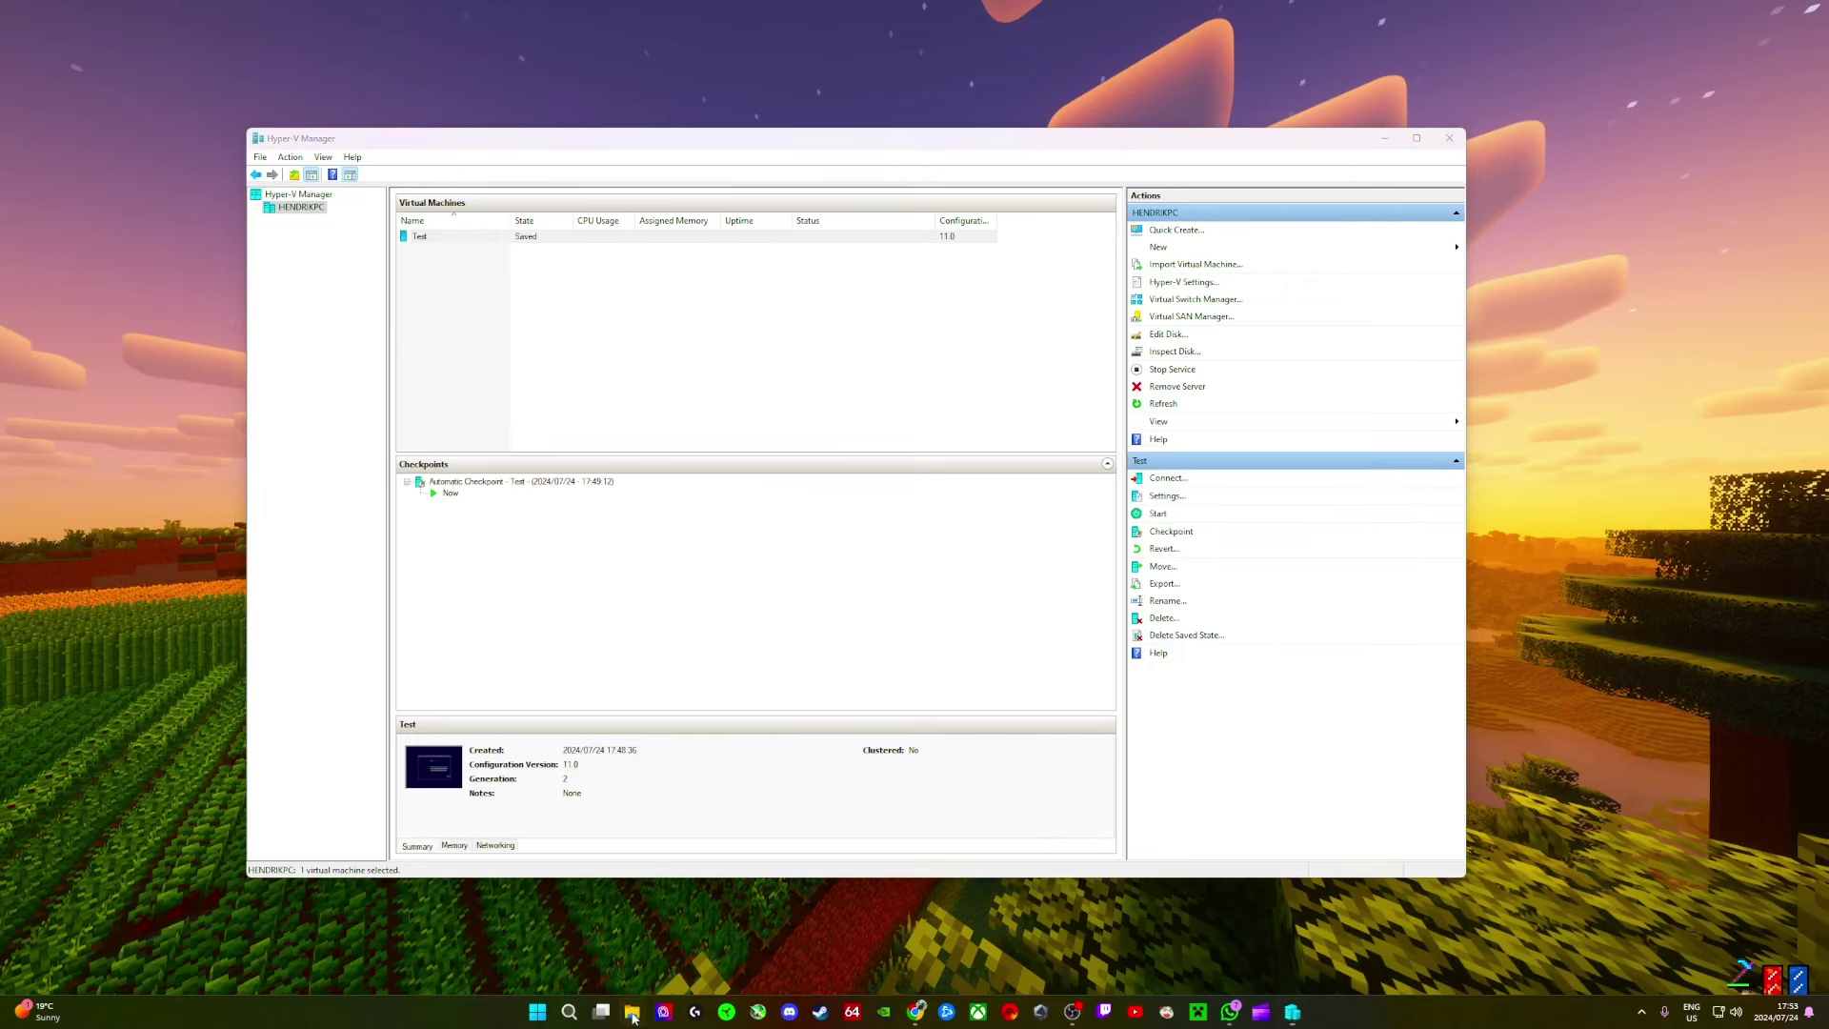
left_click(1295, 378)
Step: Open the connection window of the "Test" virtual machine and start the machine from its saved state
left_click(445, 238)
right_click(445, 240)
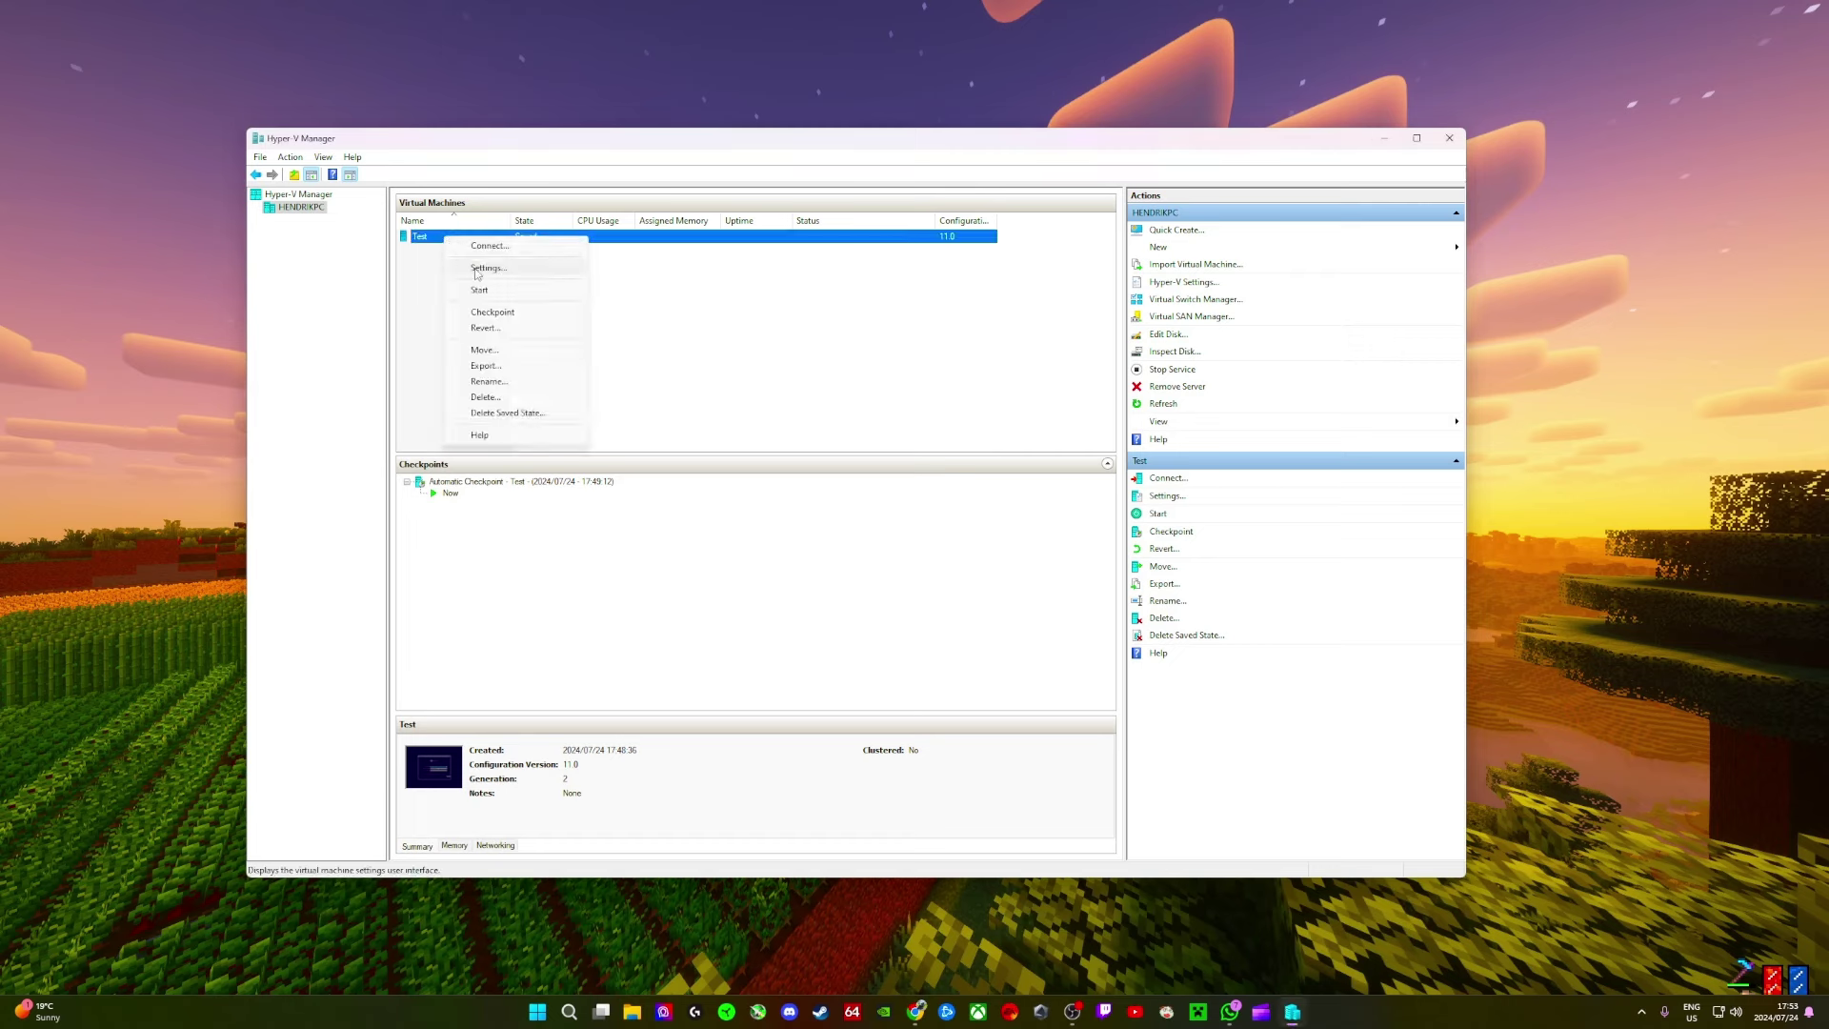
key("Escape")
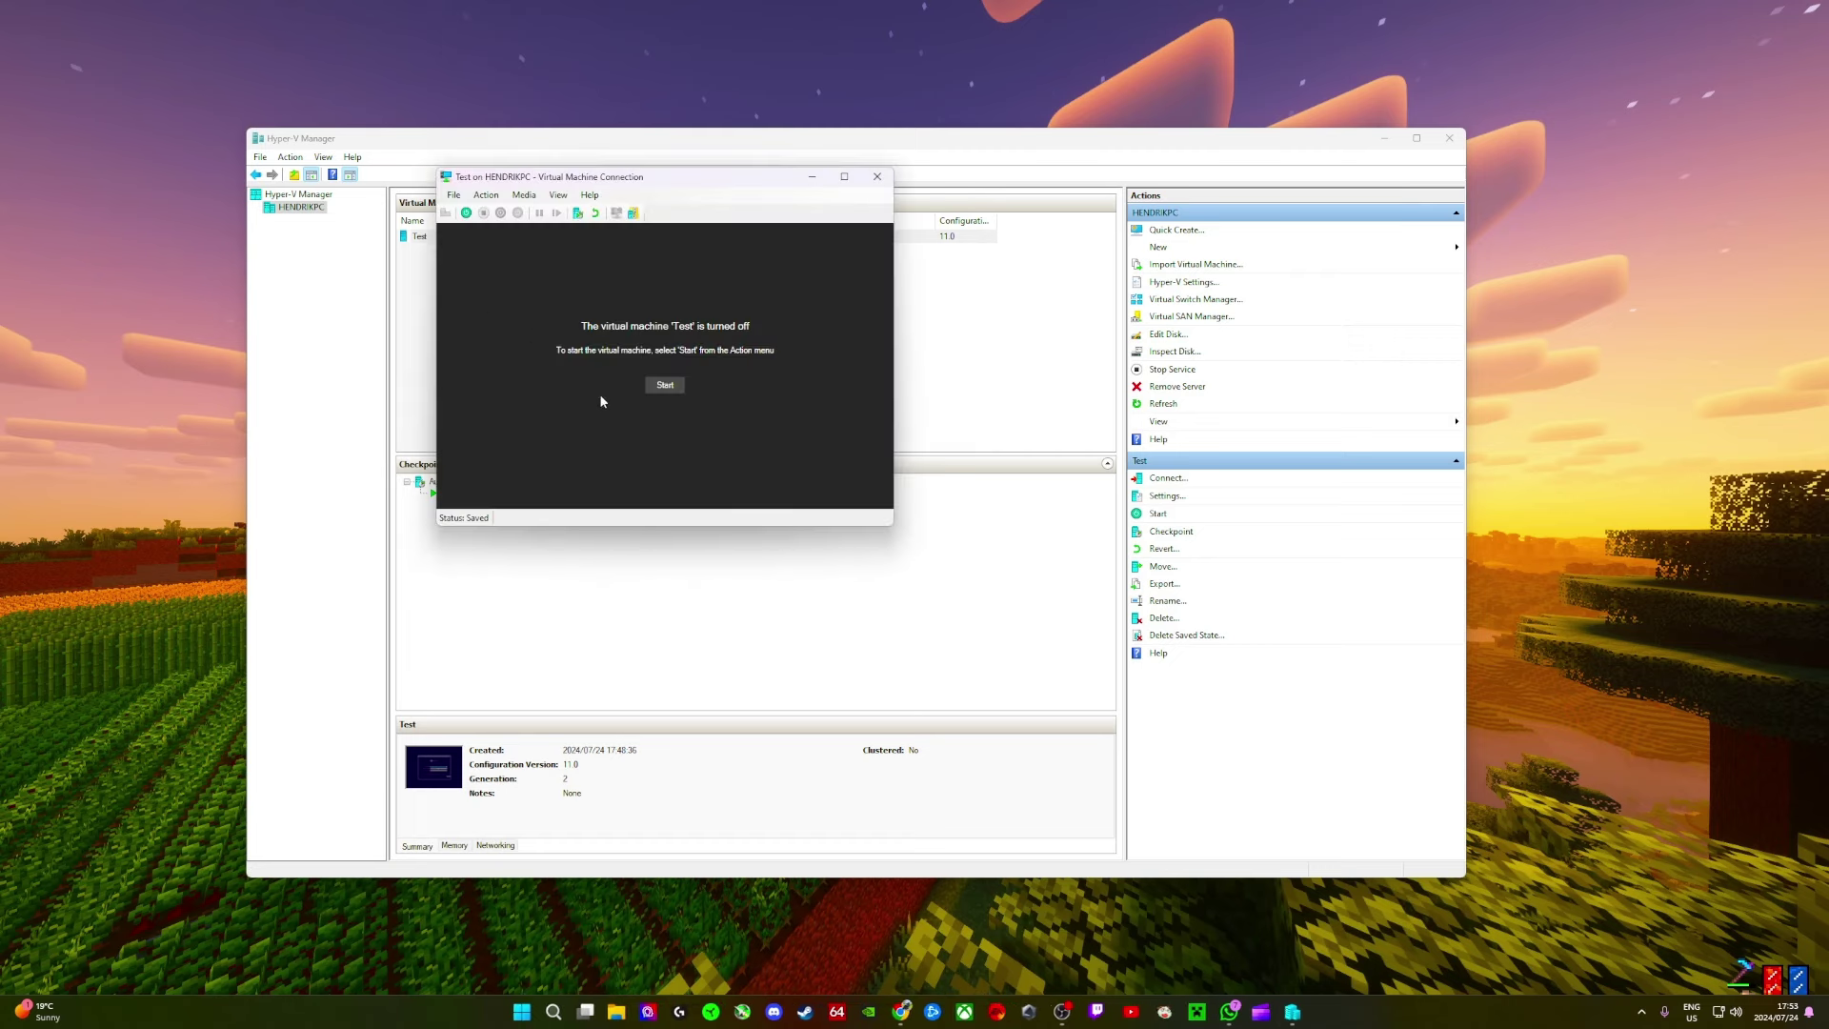
left_click_drag(632, 184, 706, 287)
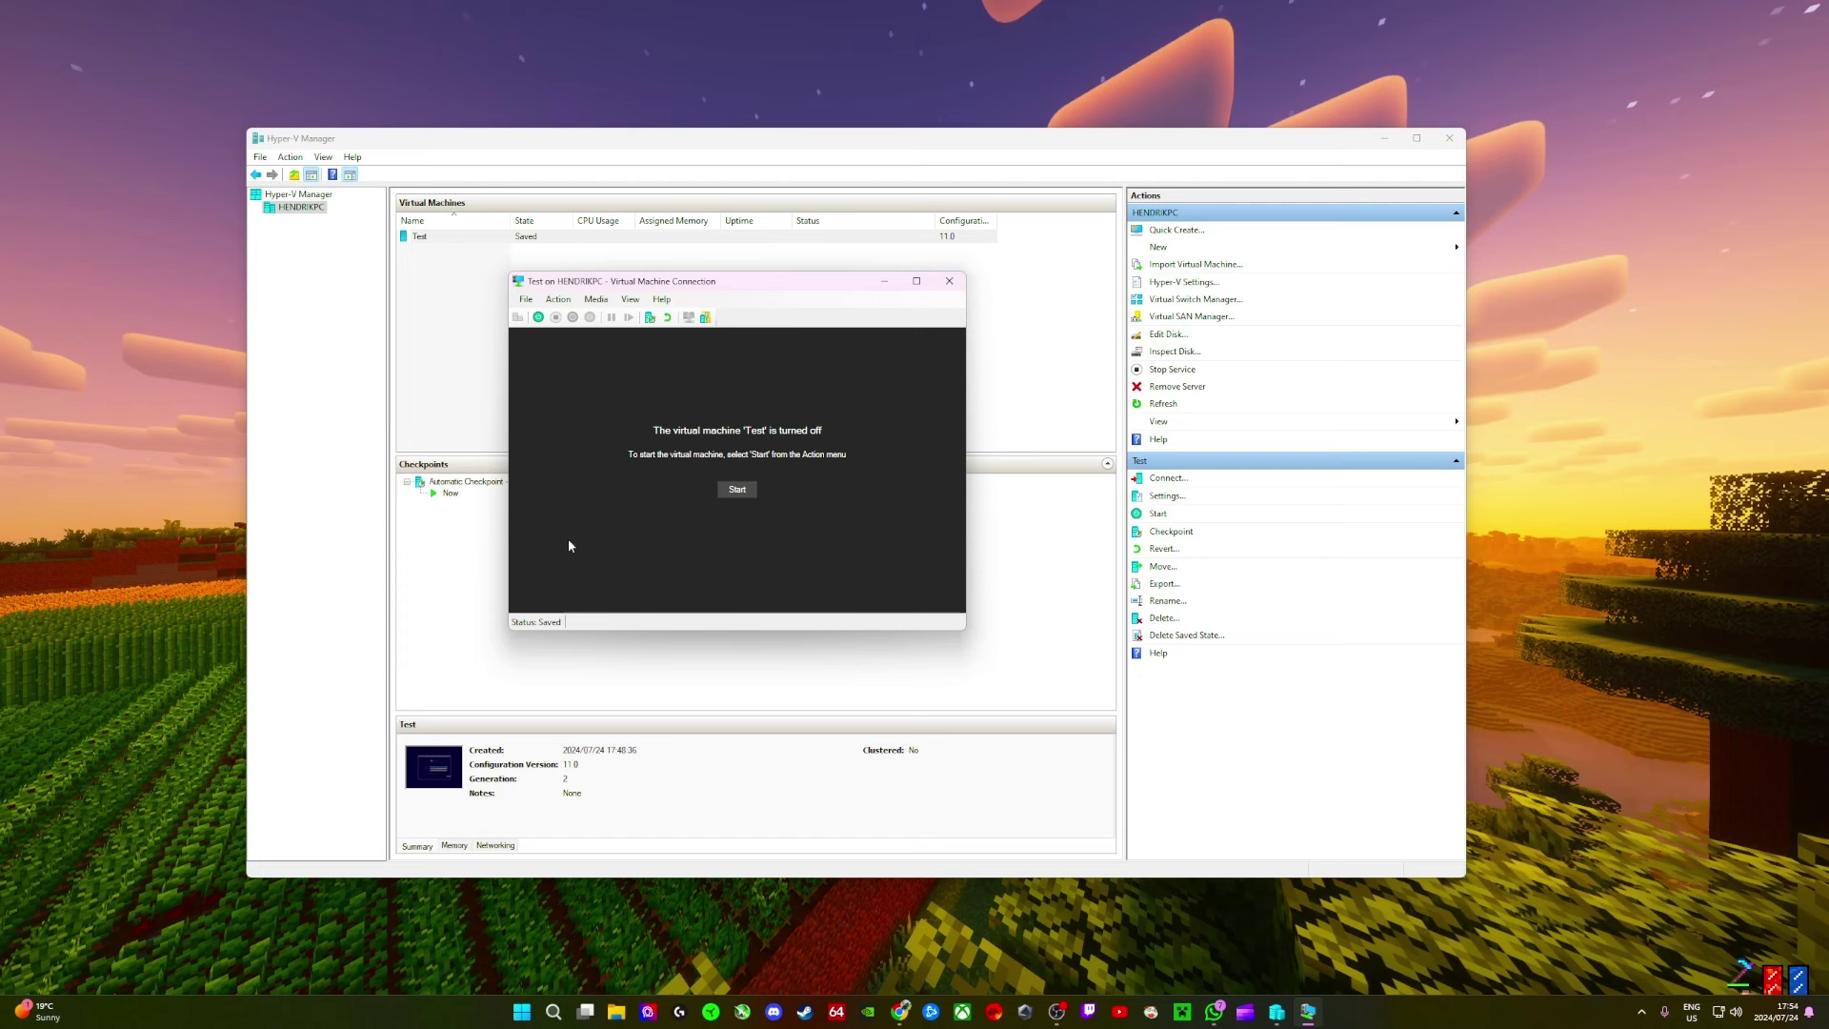
left_click(738, 489)
left_click_drag(749, 290, 676, 232)
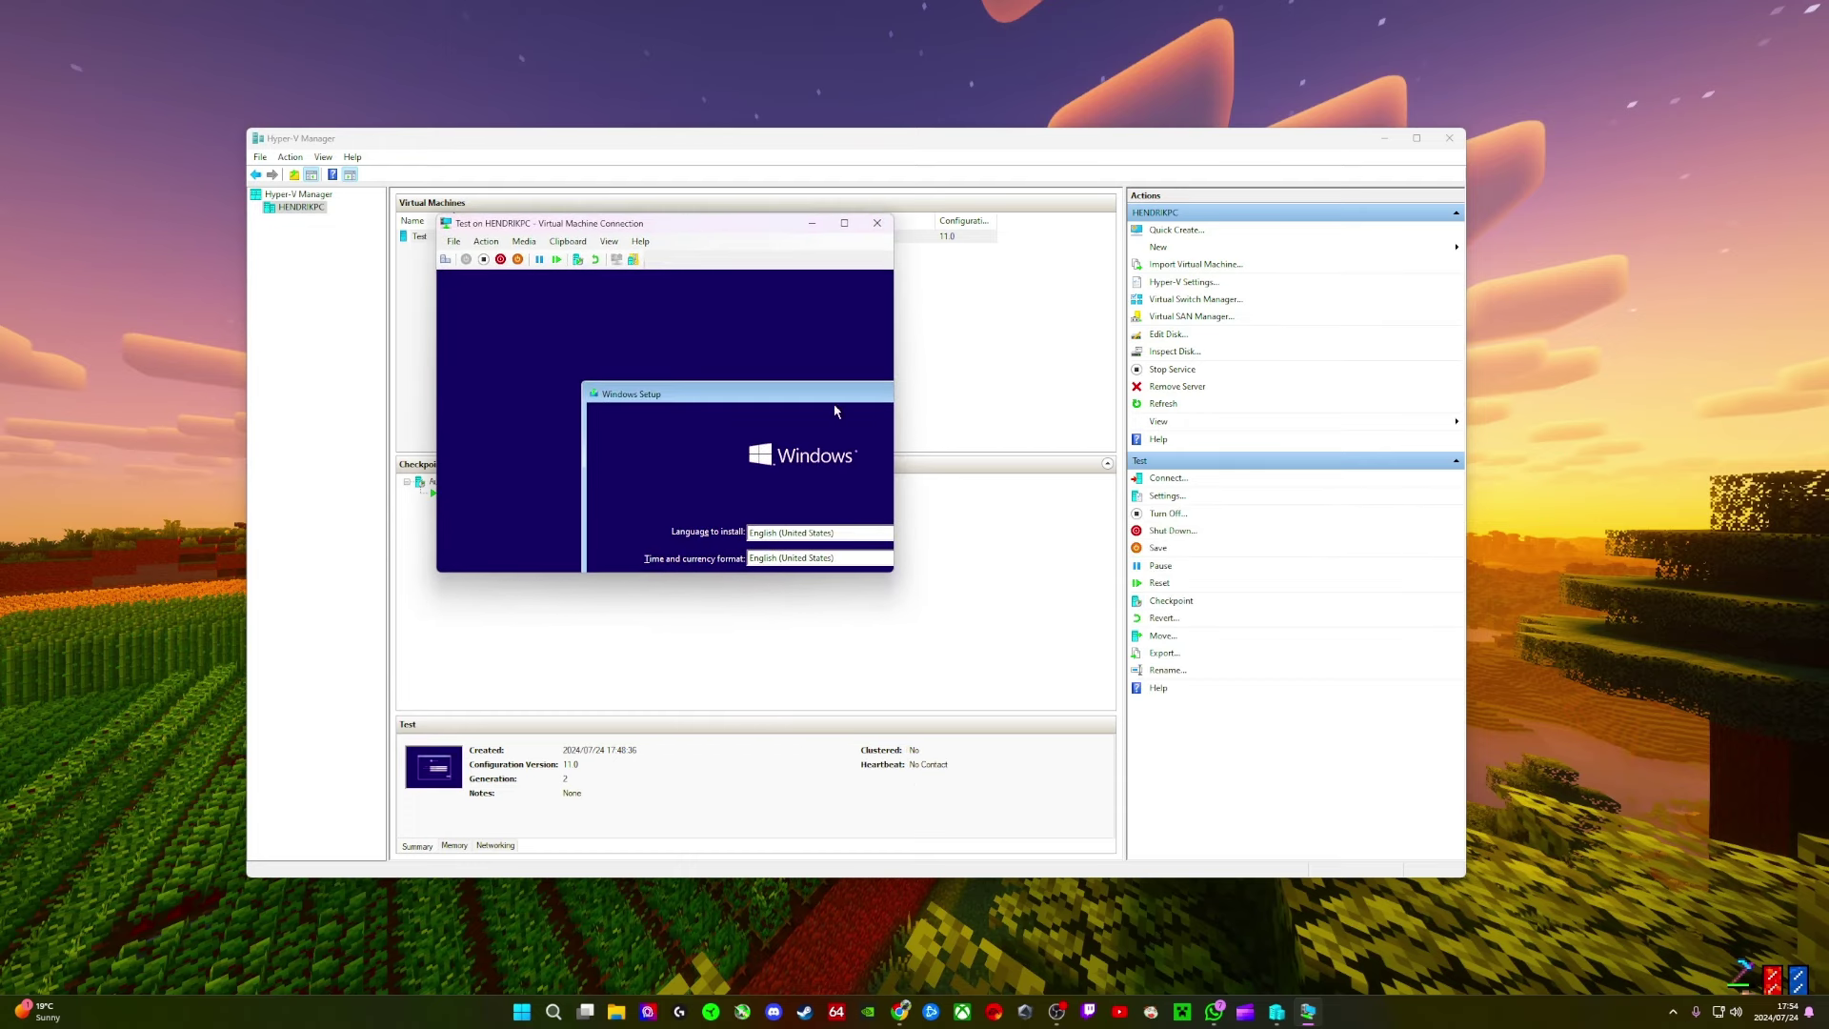
Step: Show the "Test" virtual machine in full screen and return to its windowed connection view
double_click(780, 230)
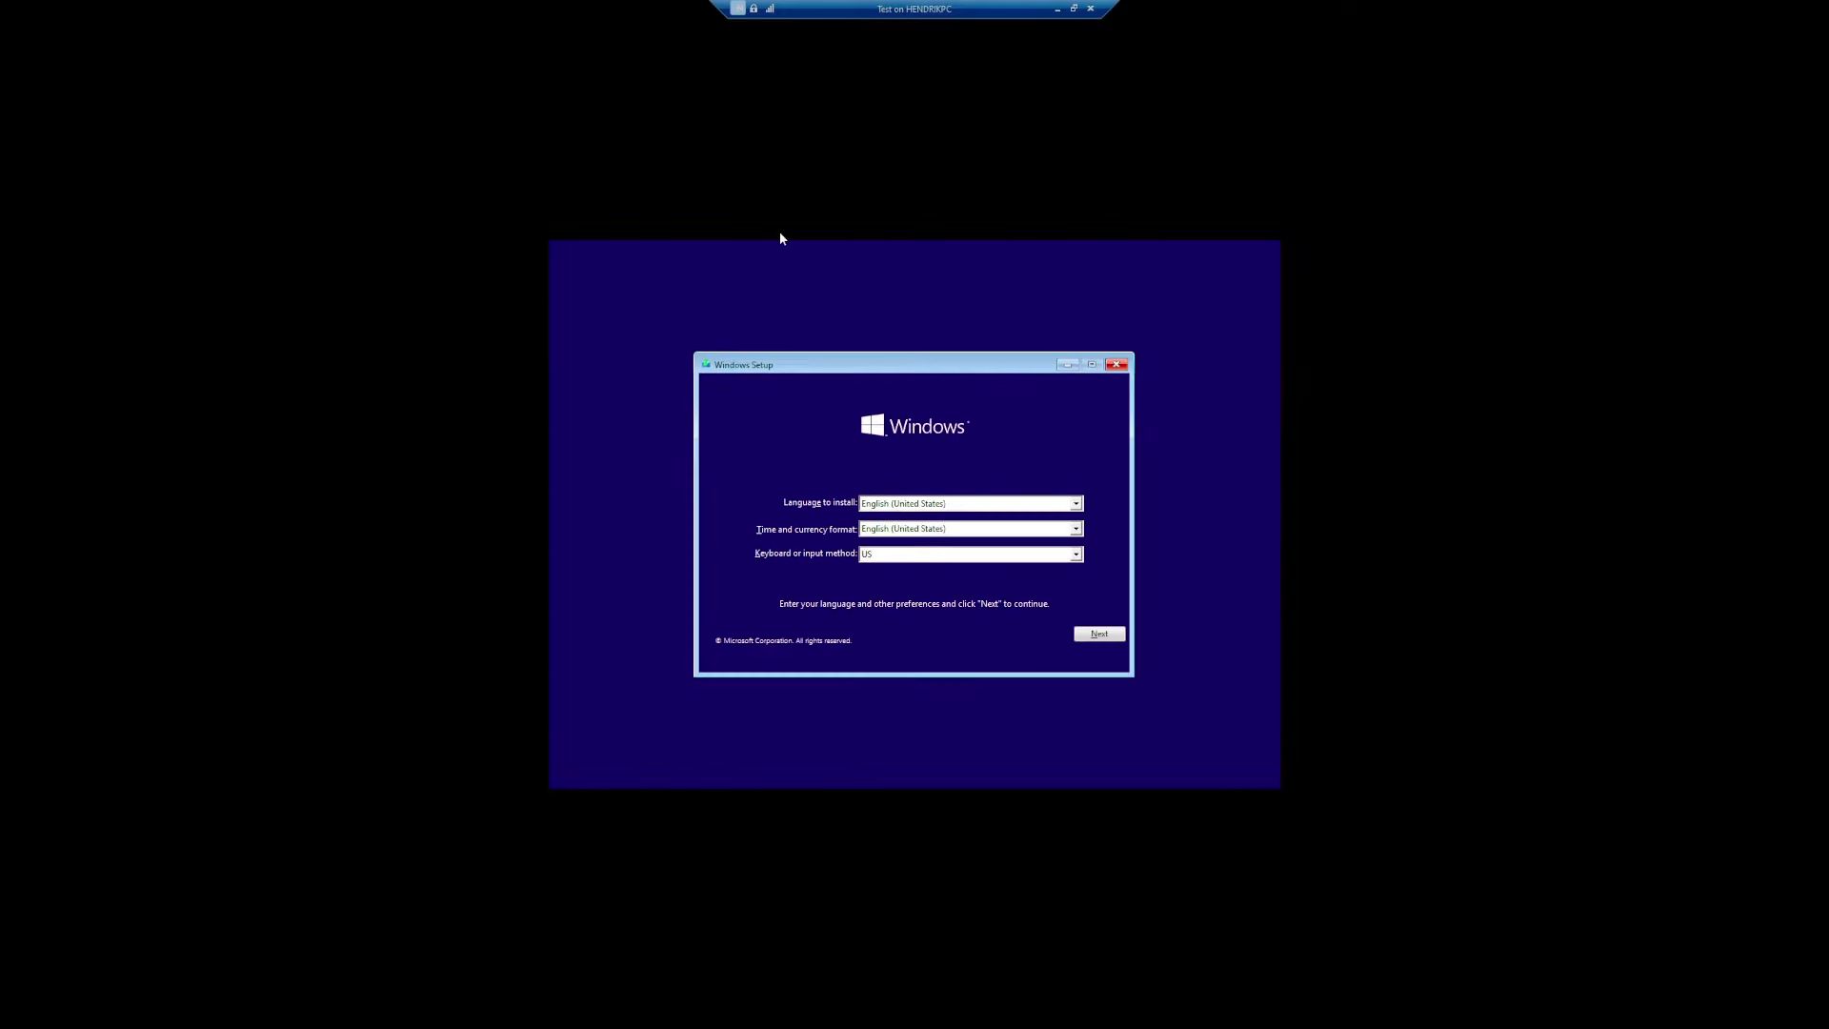
left_click(1059, 10)
double_click(581, 237)
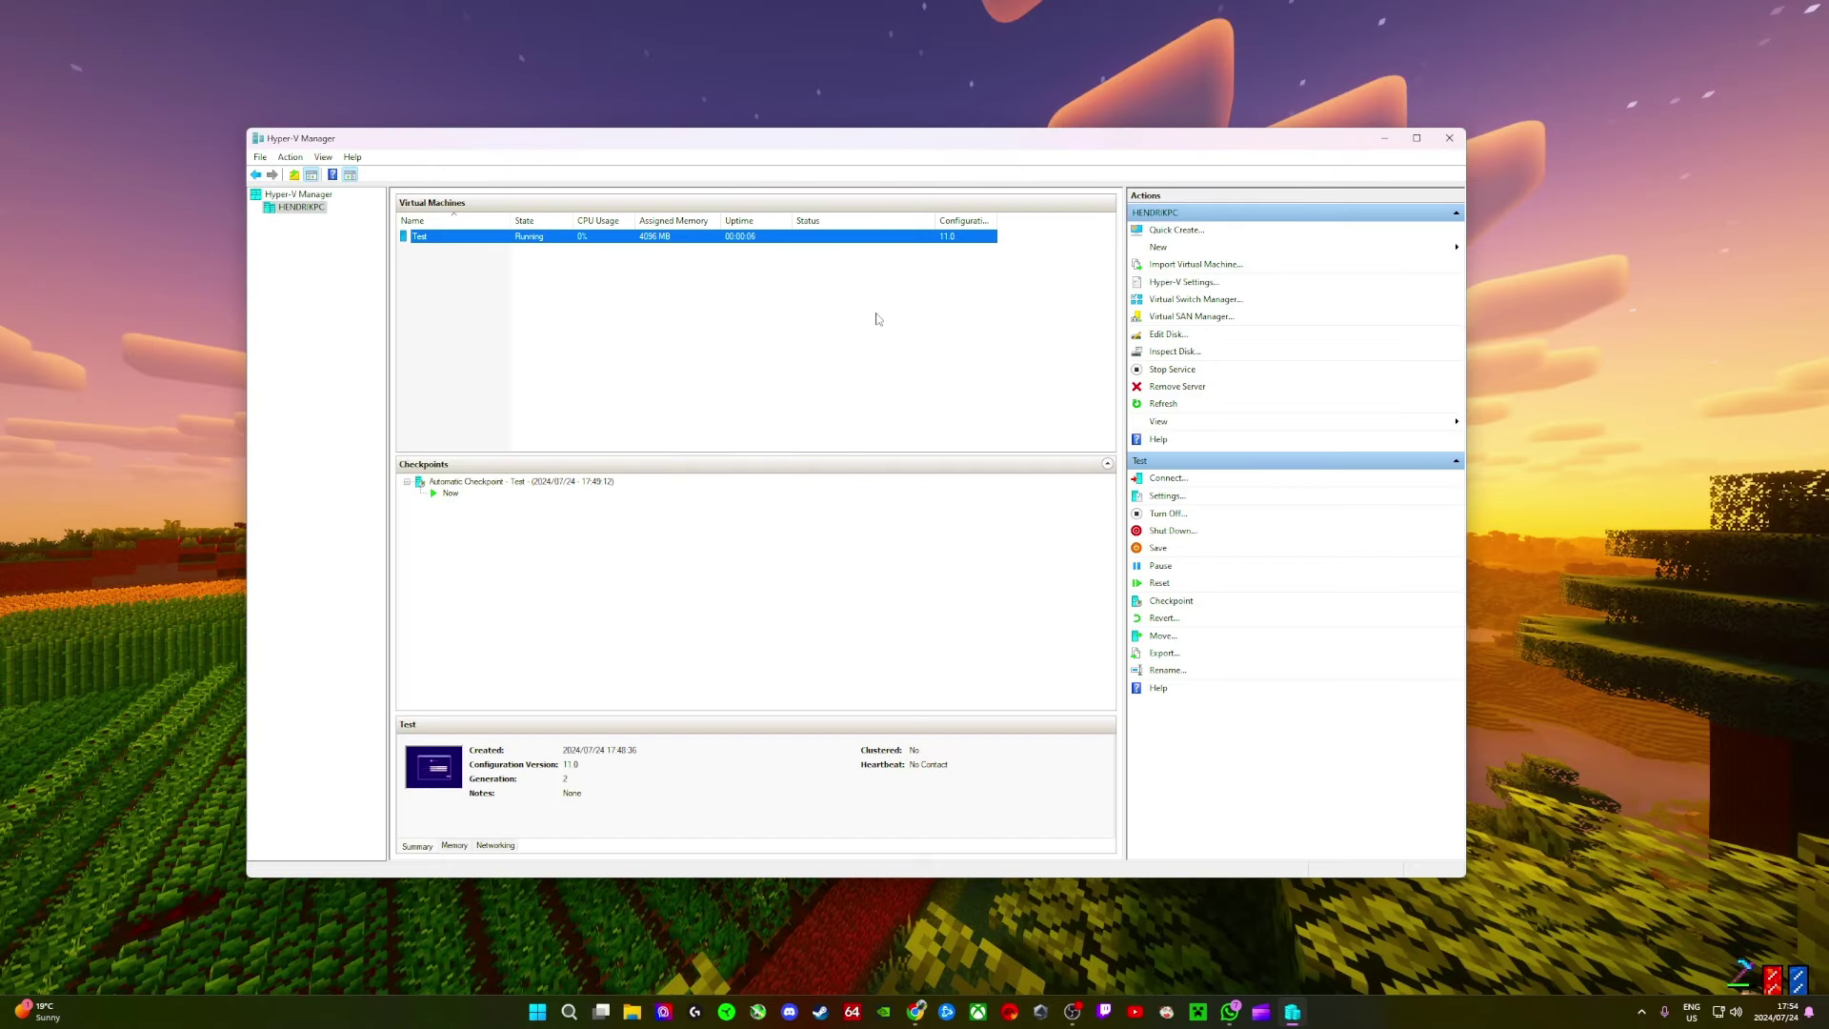
mouse_move(608, 180)
left_mouse_down()
mouse_move(573, 159)
mouse_move(592, 205)
left_mouse_up()
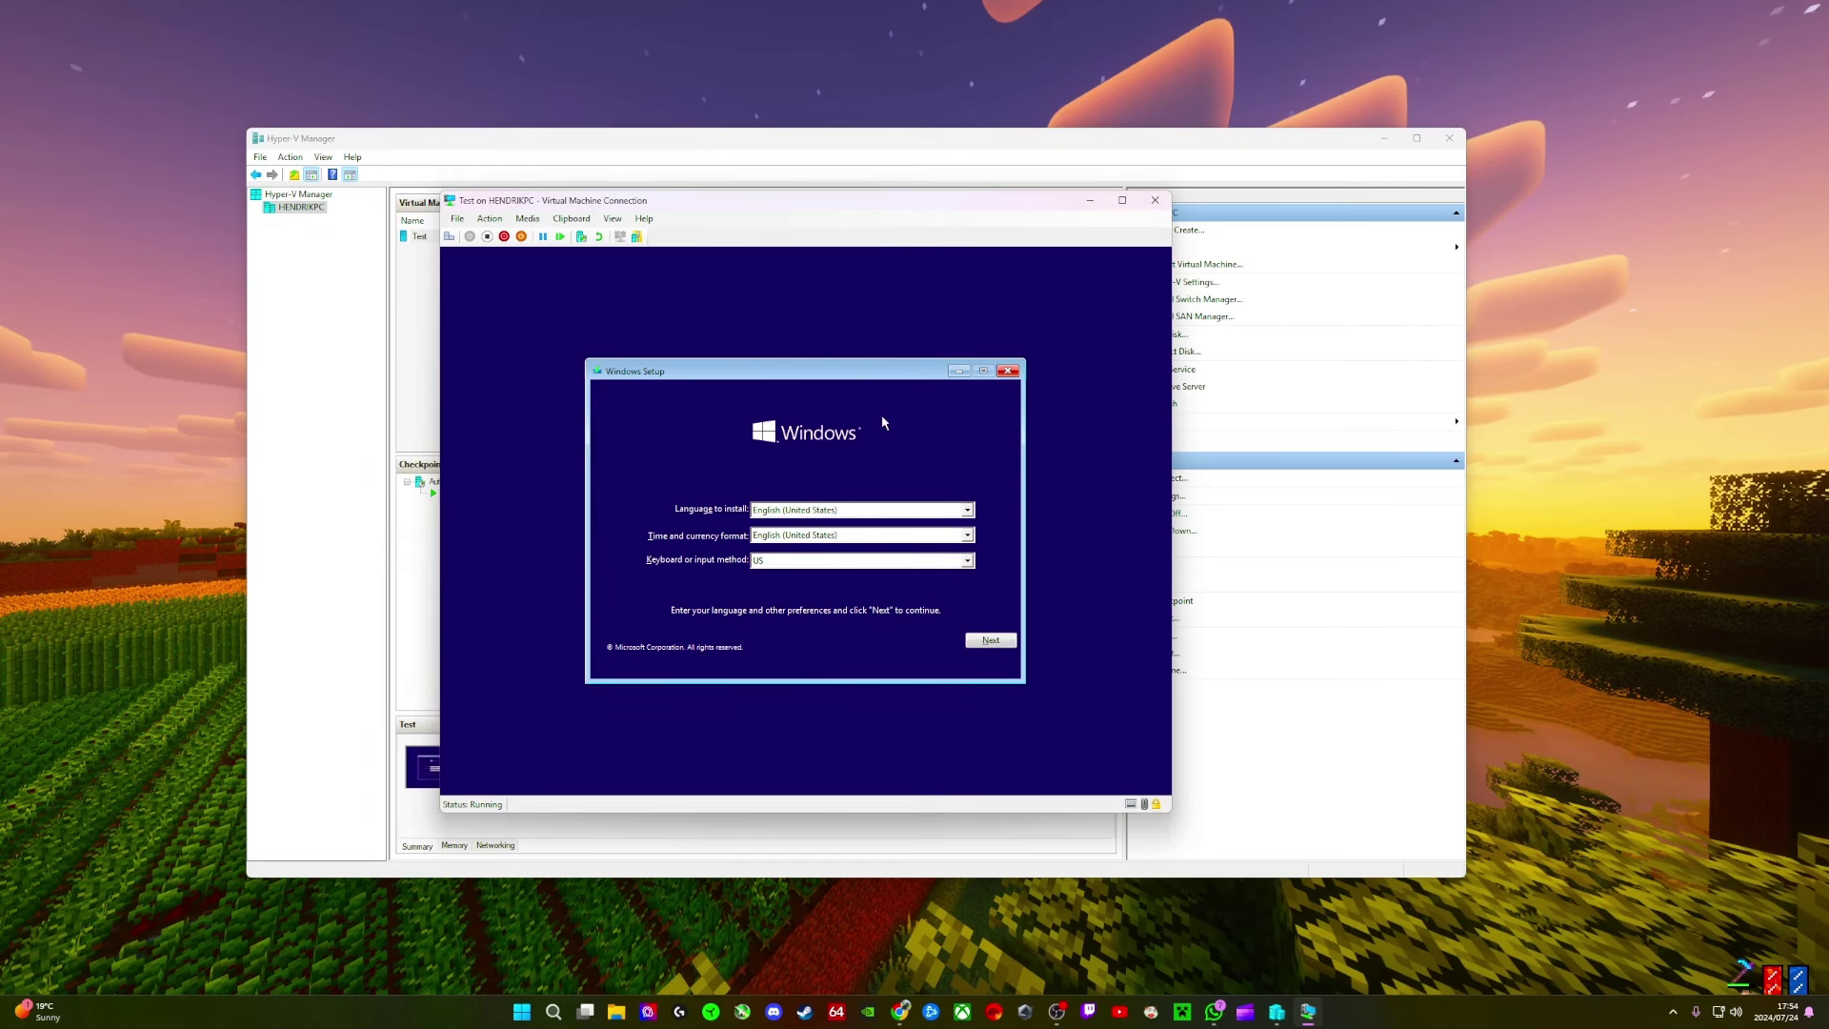
Step: Set the time and currency format in Windows Setup to Croatian (Croatia)
left_click(818, 536)
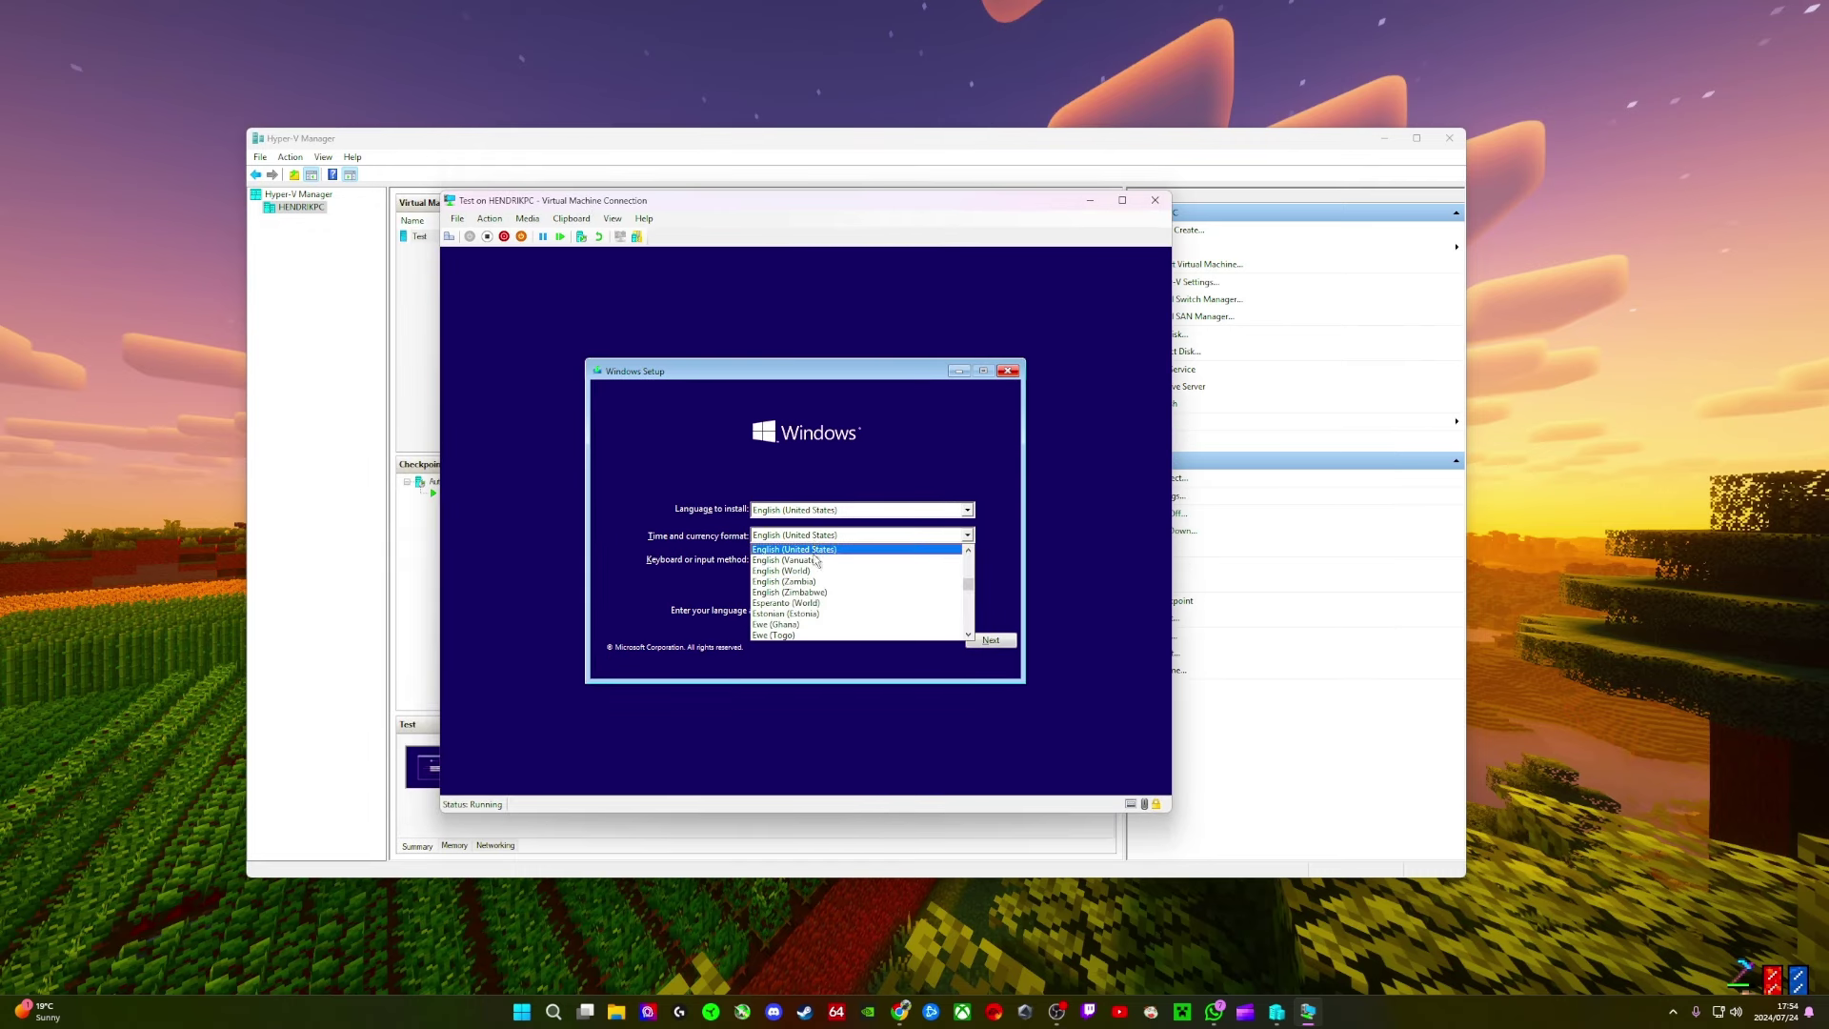
scroll(815, 571, "up", 10)
left_click(834, 518)
left_click(829, 535)
scroll(817, 581, "up", 3)
left_click(818, 558)
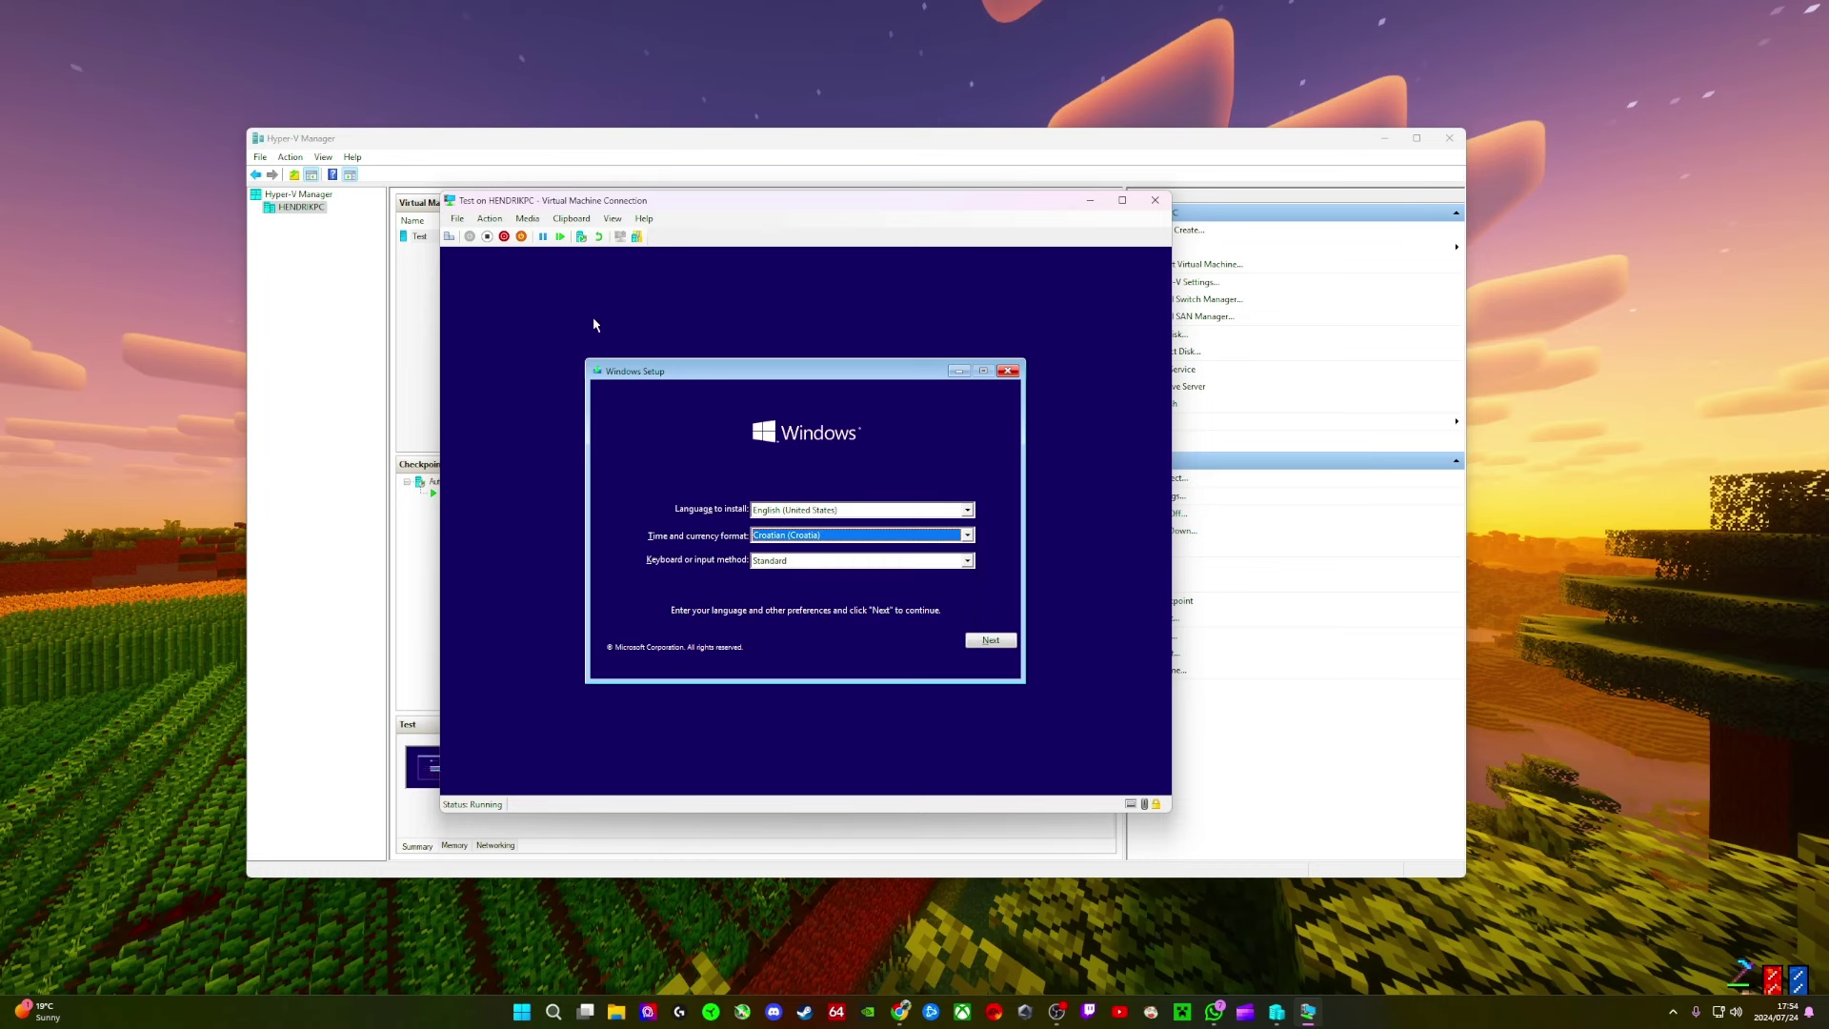
Step: Close Windows Setup in the "Test" virtual machine and confirm cancelling the installation
left_click_drag(657, 379, 635, 355)
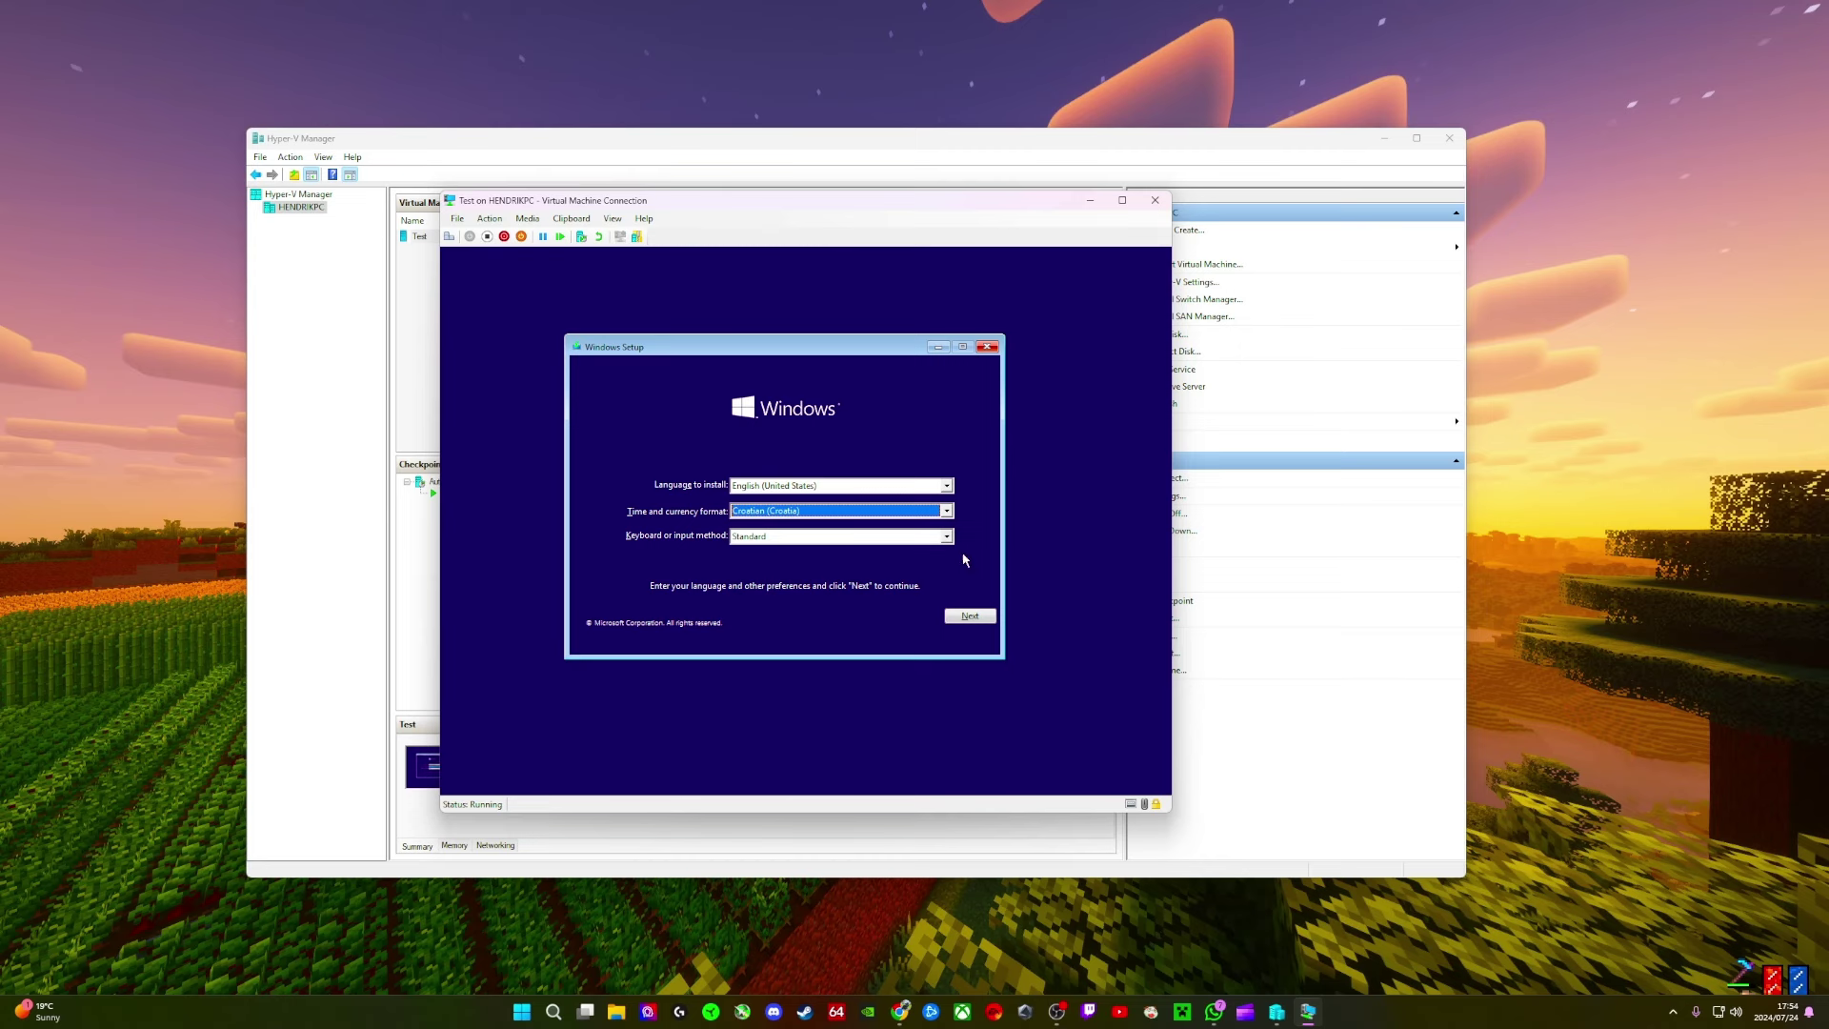
left_click(987, 354)
left_click(914, 583)
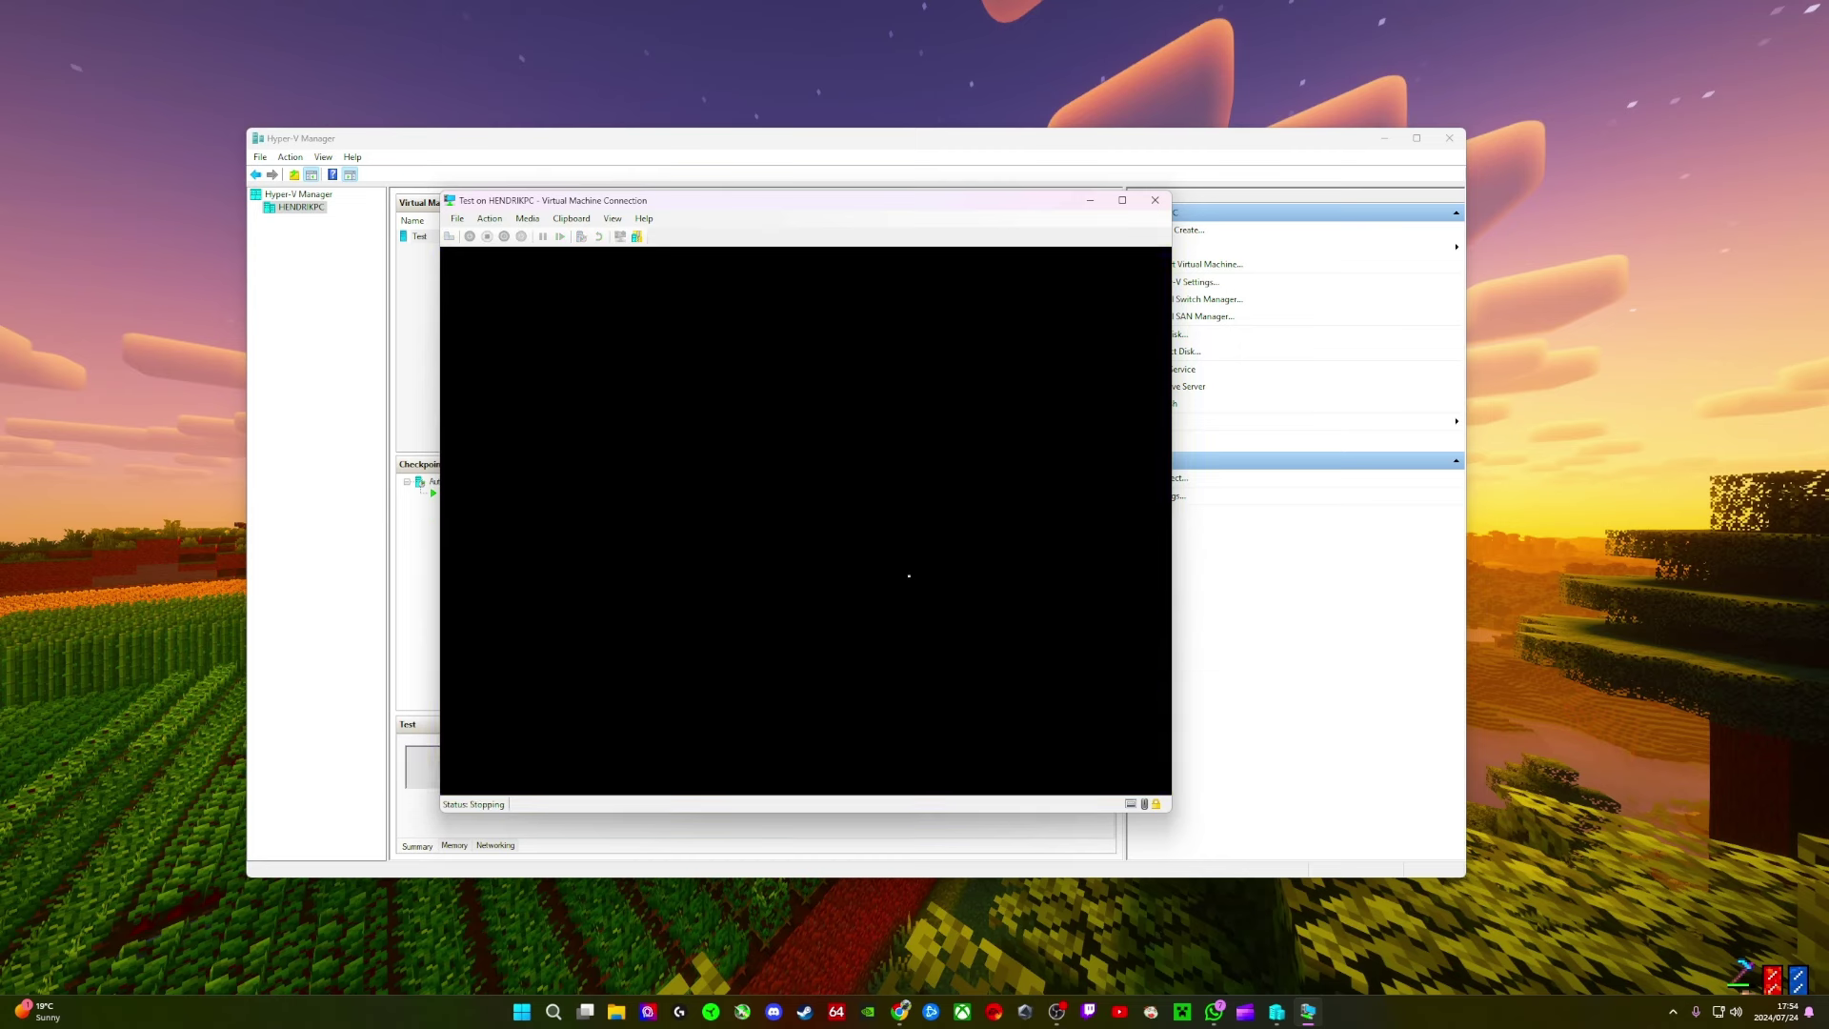